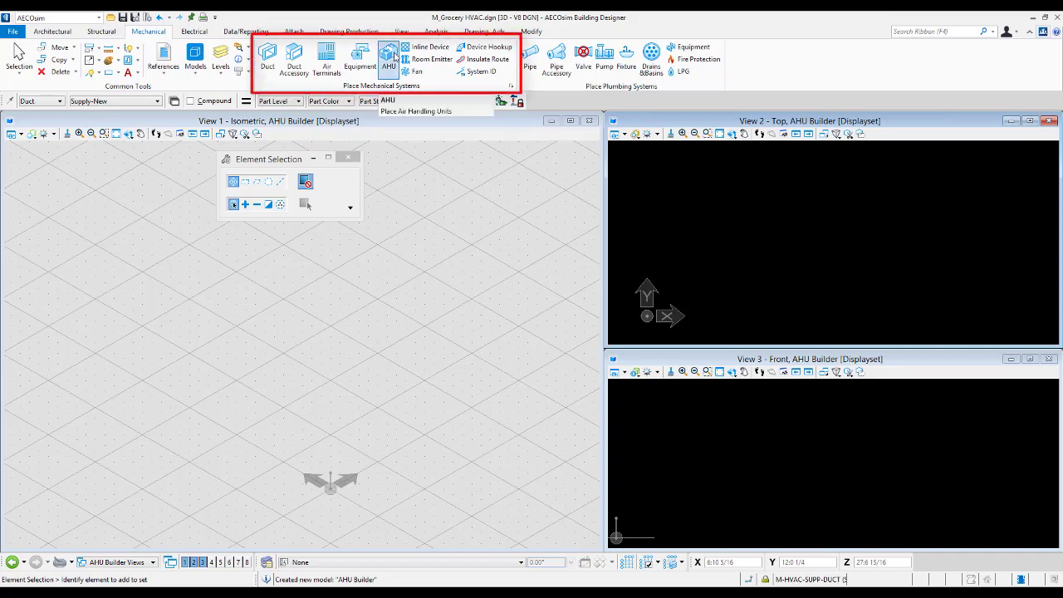
Start placing air handling unit AHU7 from BentleyAHULibrary.xml, using its lower-left corner as the placement point
click(392, 58)
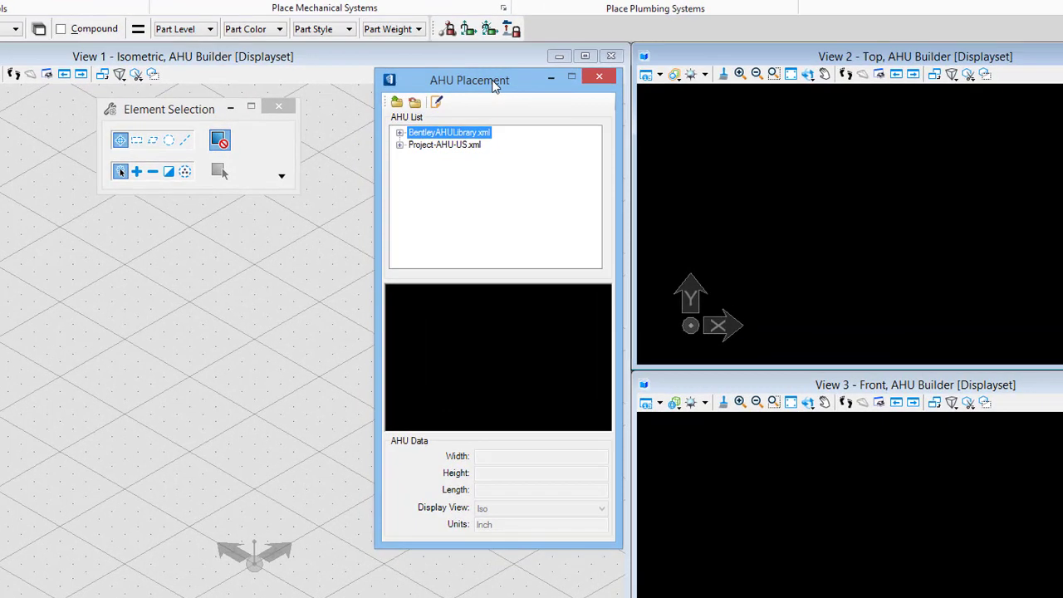
click(400, 133)
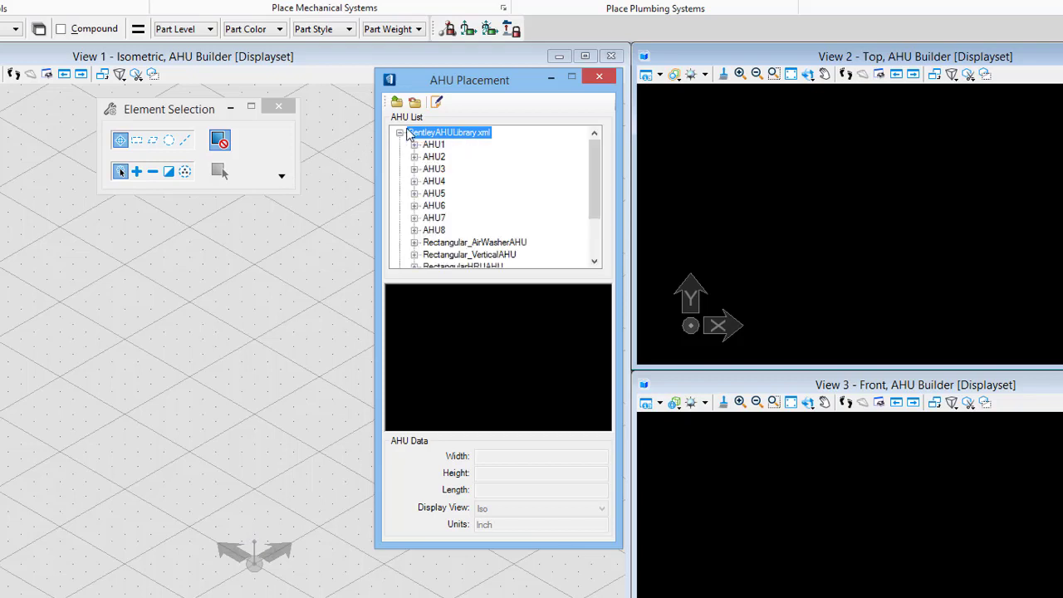
click(433, 221)
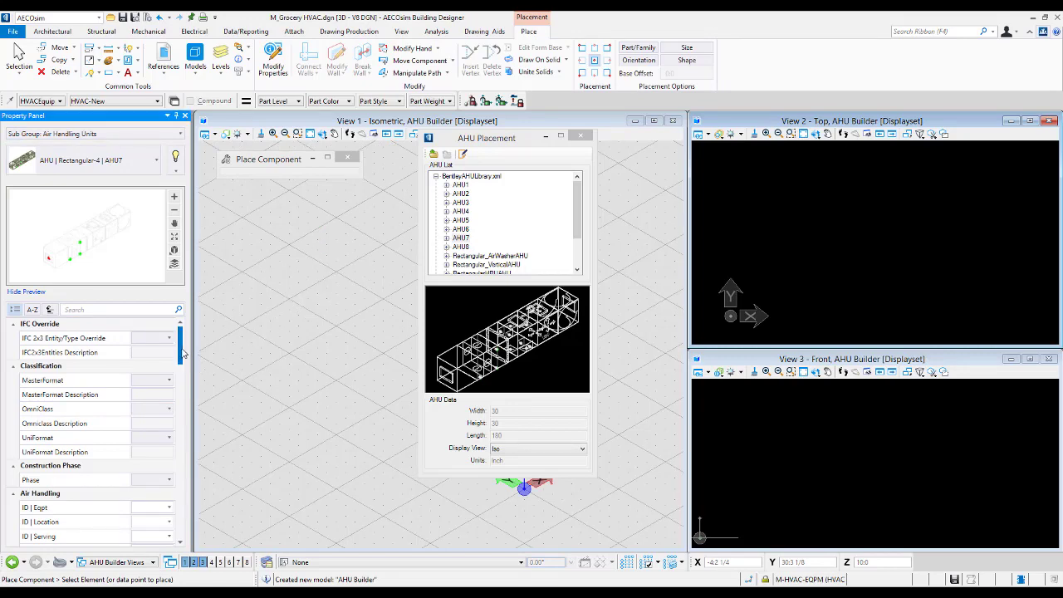
mouse_move(183, 353)
mouse_down()
mouse_move(173, 526)
mouse_move(186, 343)
mouse_up()
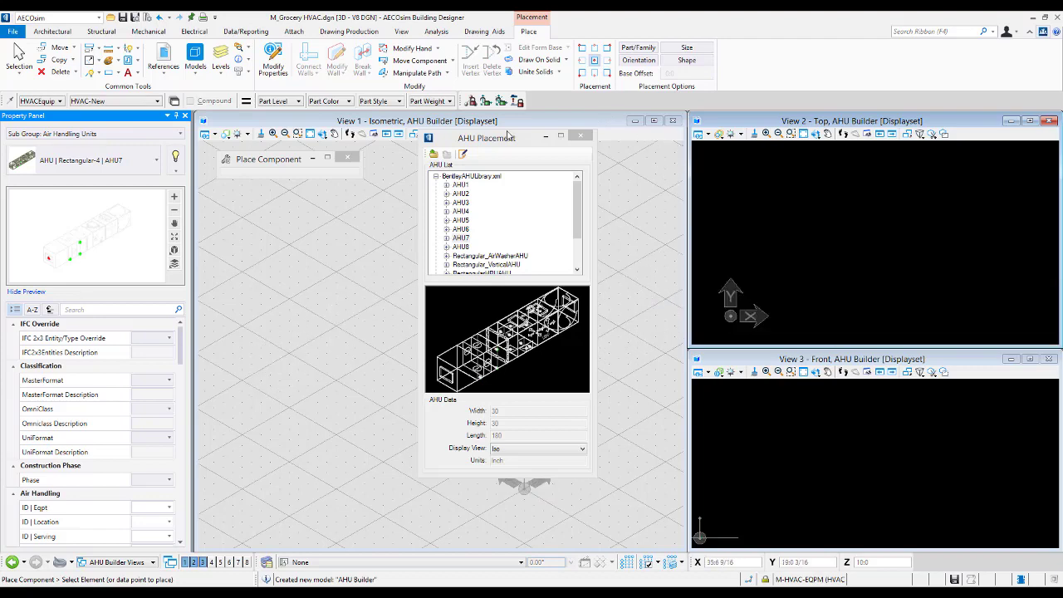
click(508, 137)
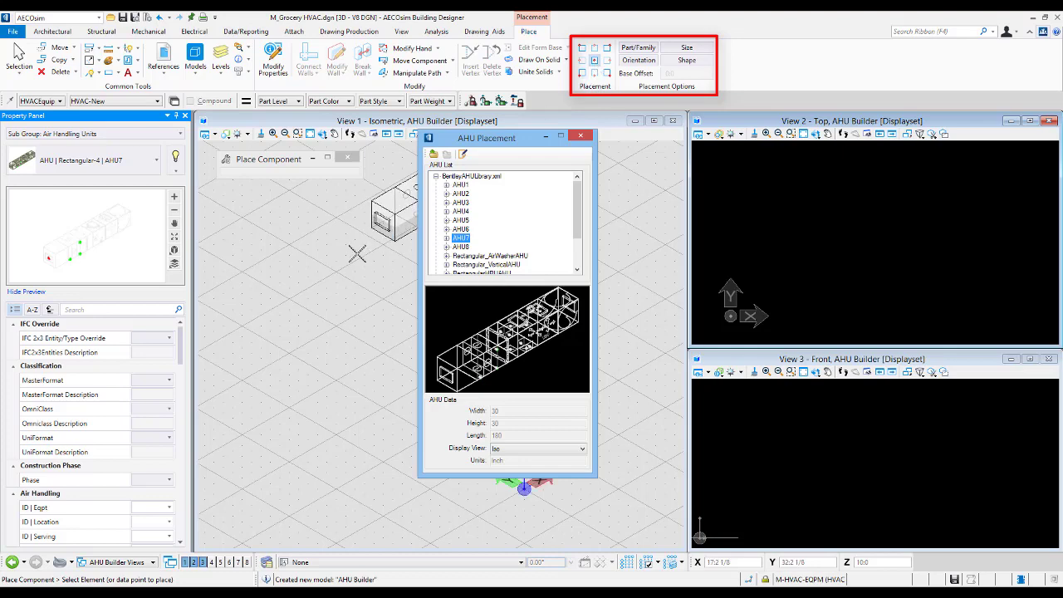
scroll(344, 371, up, 3)
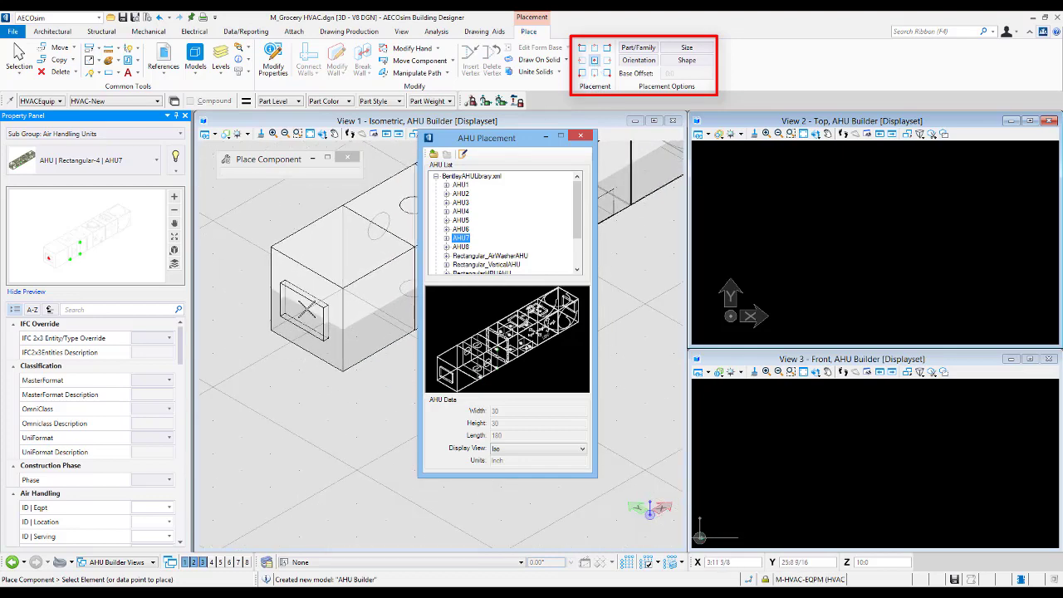
click(581, 73)
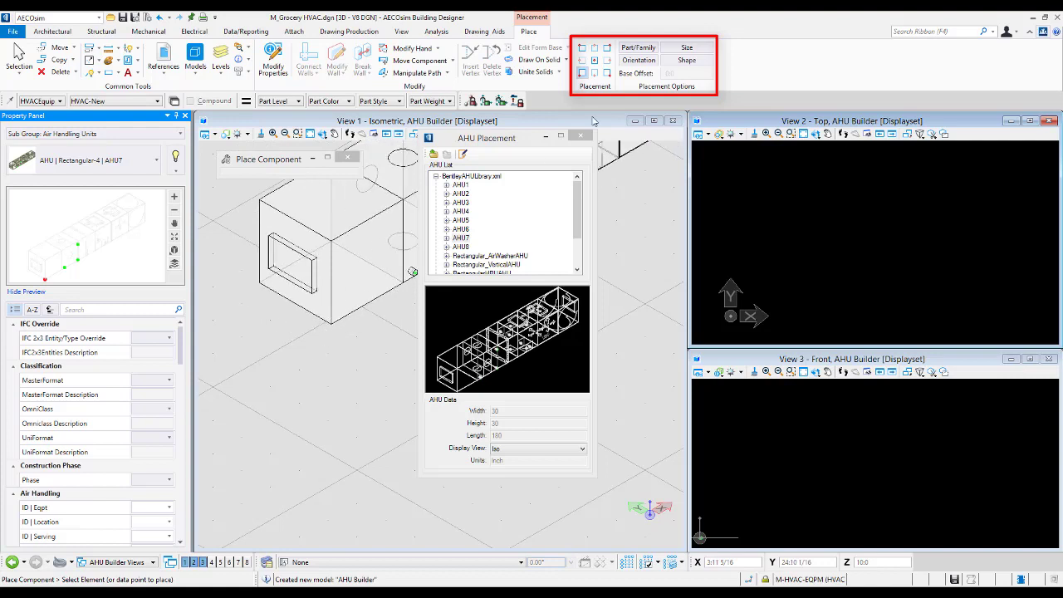
Switch the Part/Family, Orientation, Size and Shape placement options on and off again
click(637, 48)
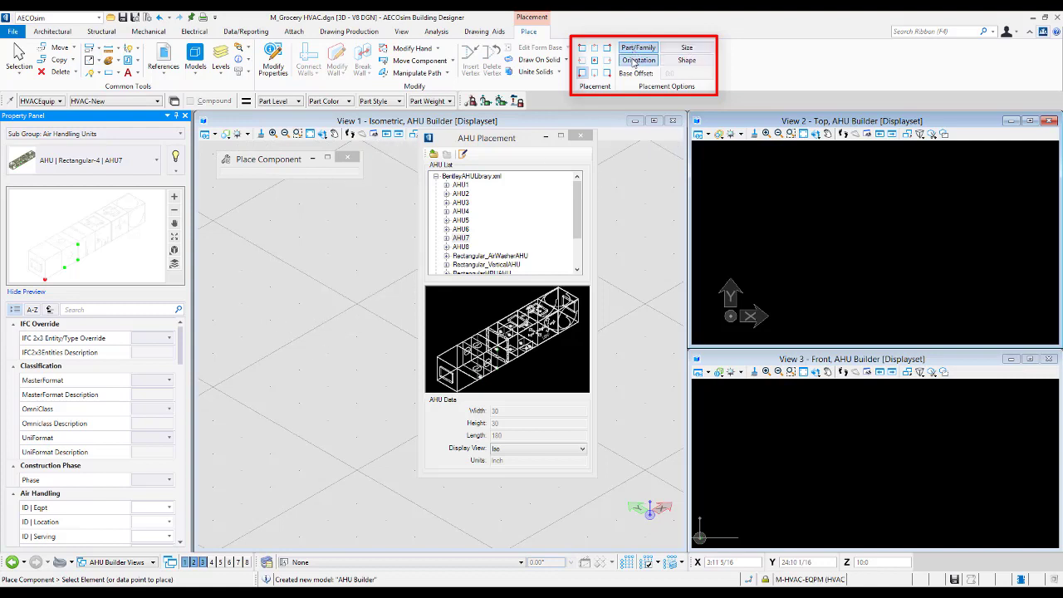
click(639, 60)
click(686, 47)
click(682, 59)
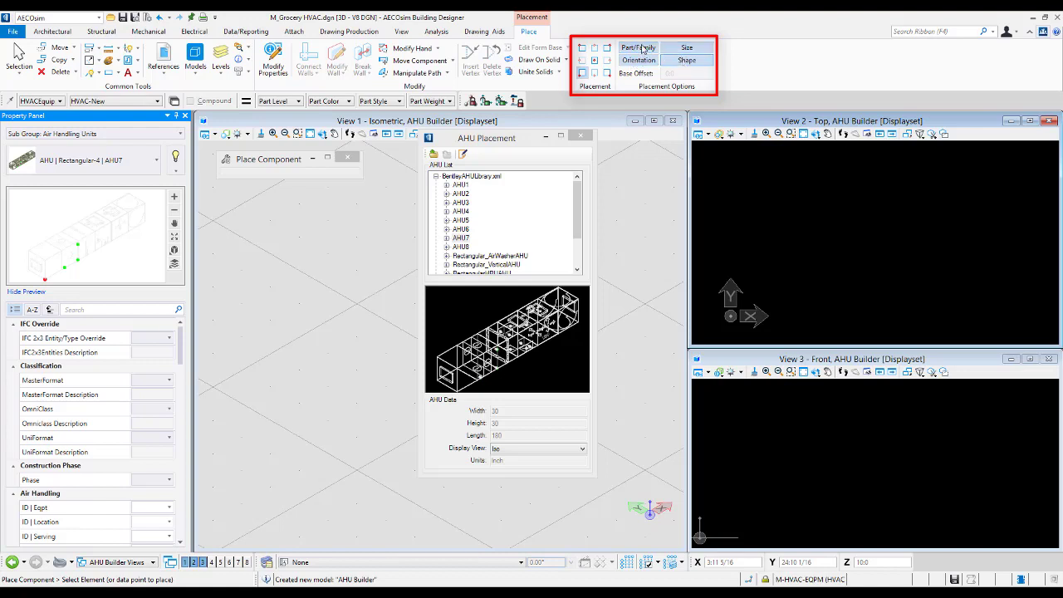
click(638, 61)
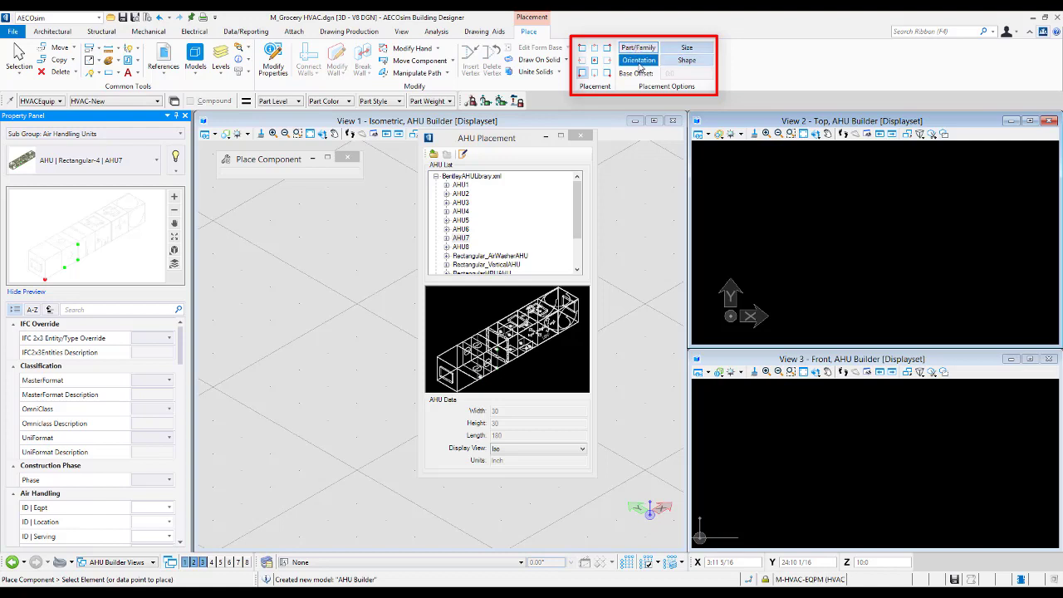
click(681, 60)
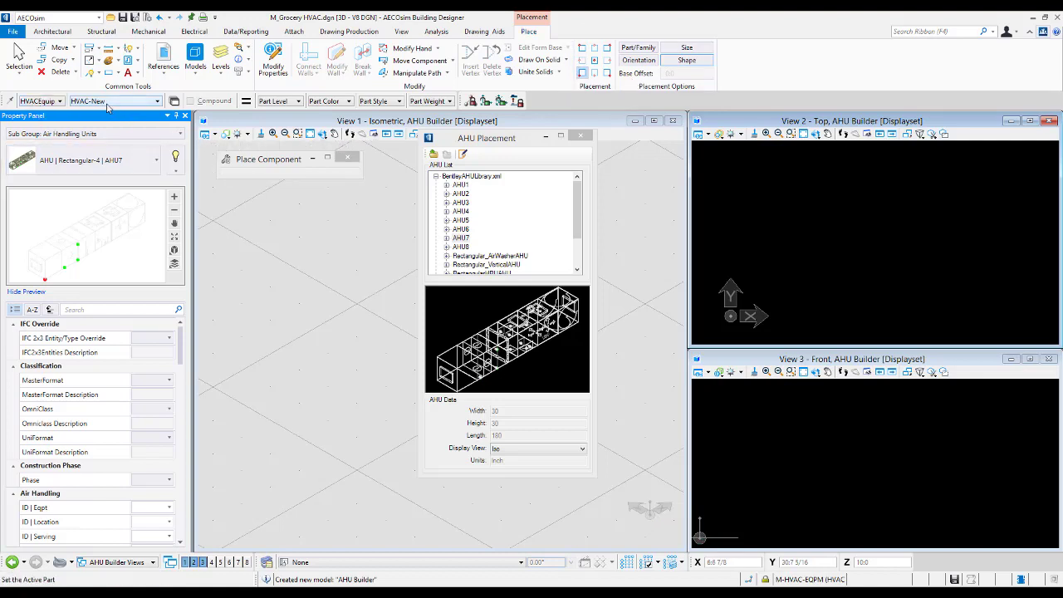
Change the air handling unit being placed to Stack_InlineAHU2 from BentleyAHULibrary.xml
scroll(465, 249, down, 2)
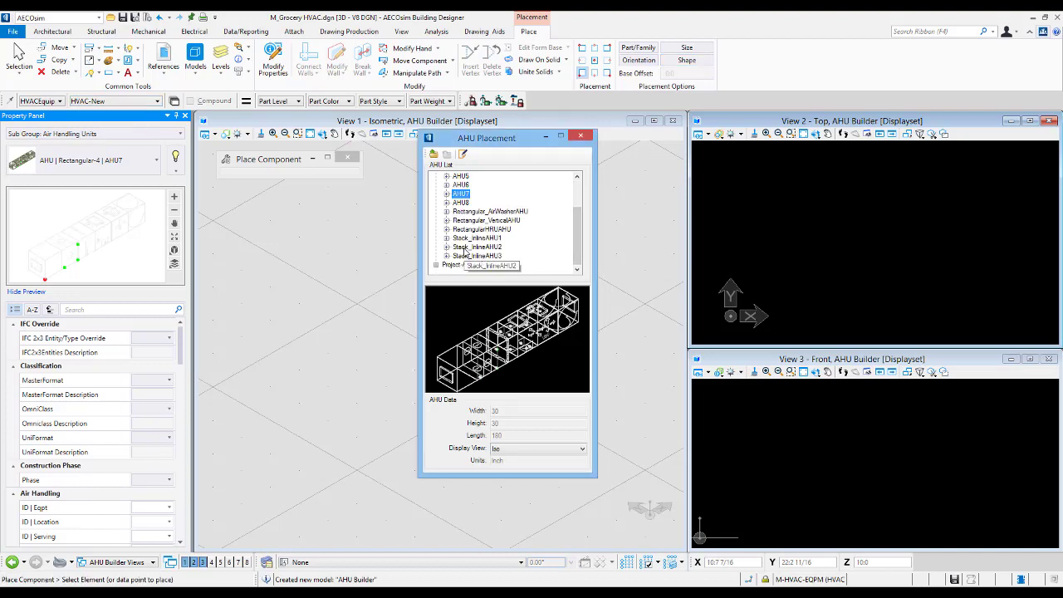
click(465, 247)
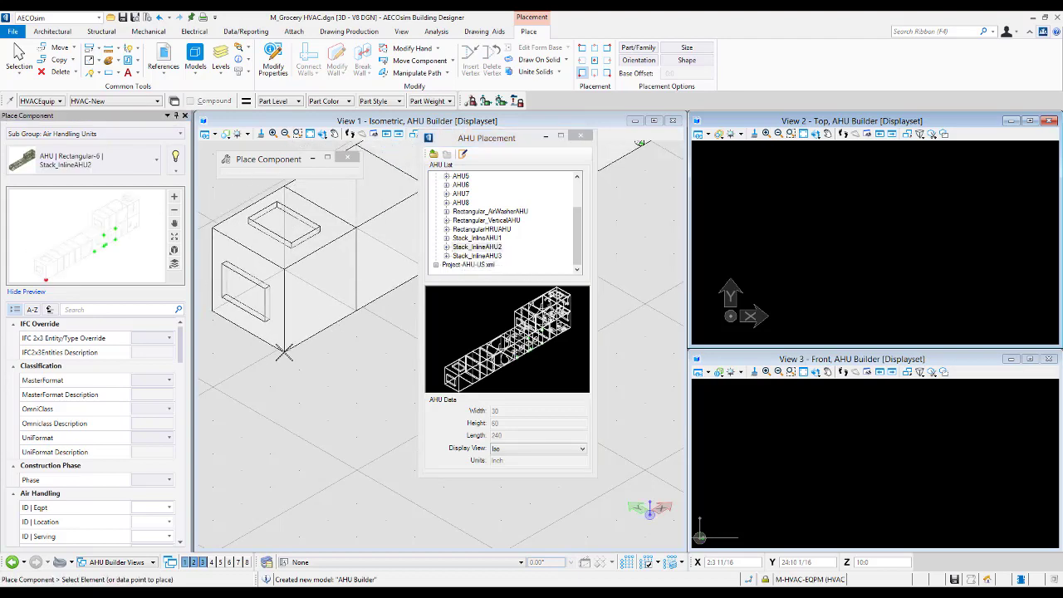
scroll(285, 354, down, 2)
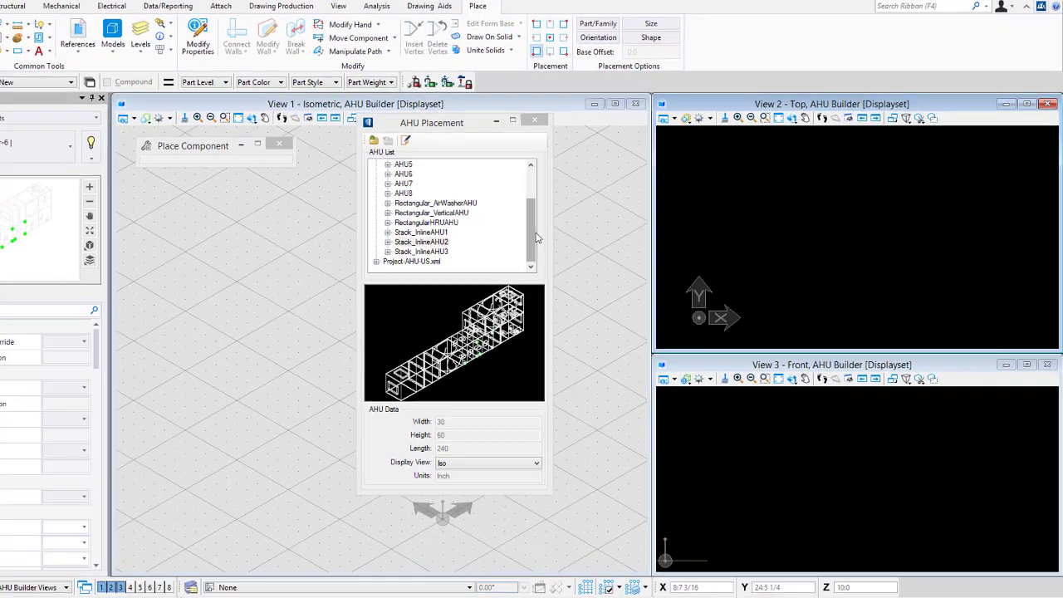
Collapse the BentleyAHULibrary.xml list and open the AHU Builder for editing air handling units
drag(581, 227, 581, 215)
drag(417, 191, 418, 164)
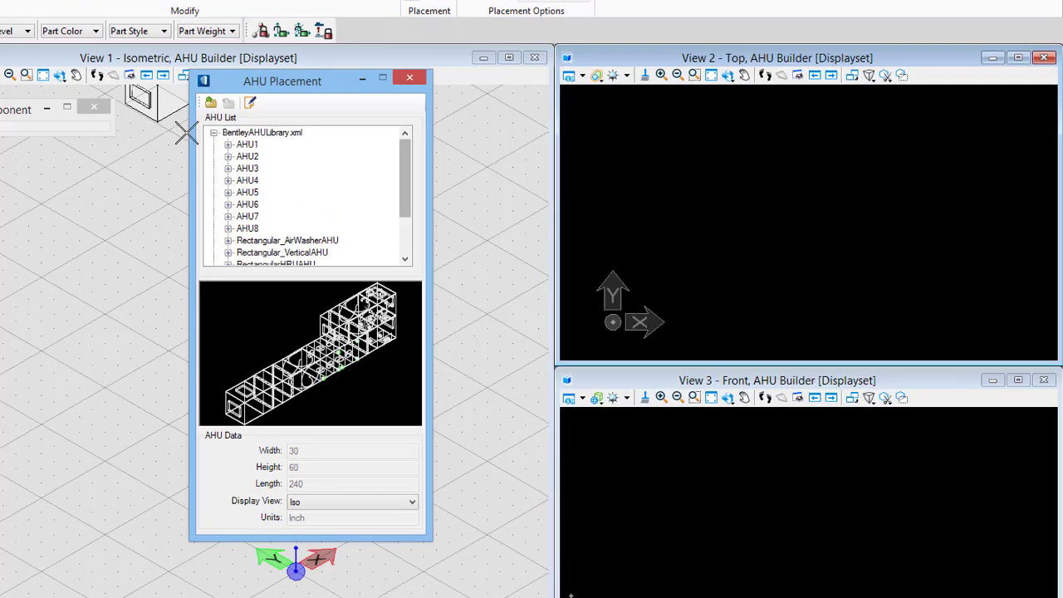
click(220, 134)
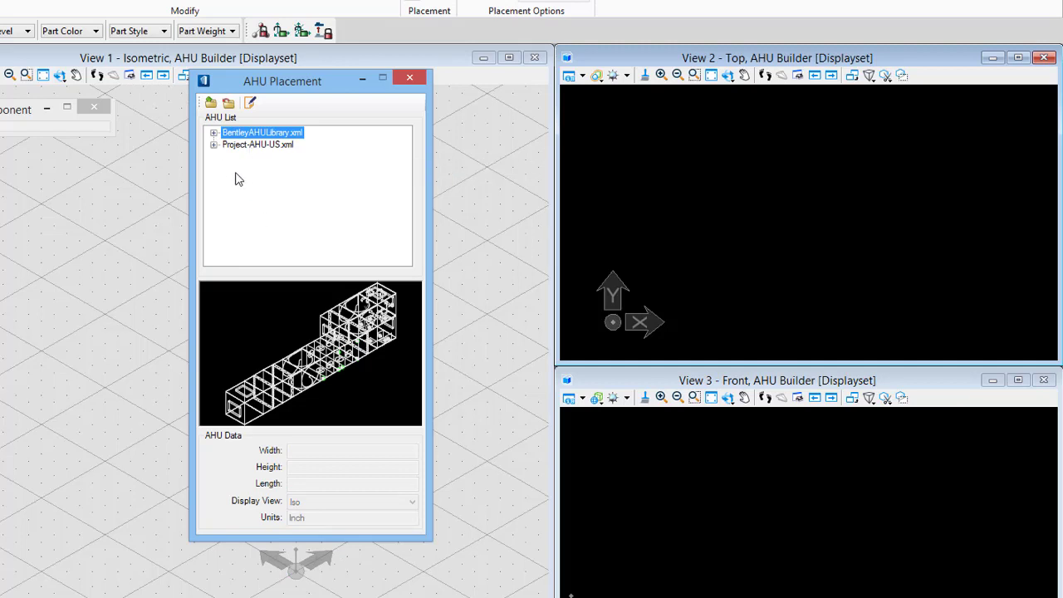
click(618, 2)
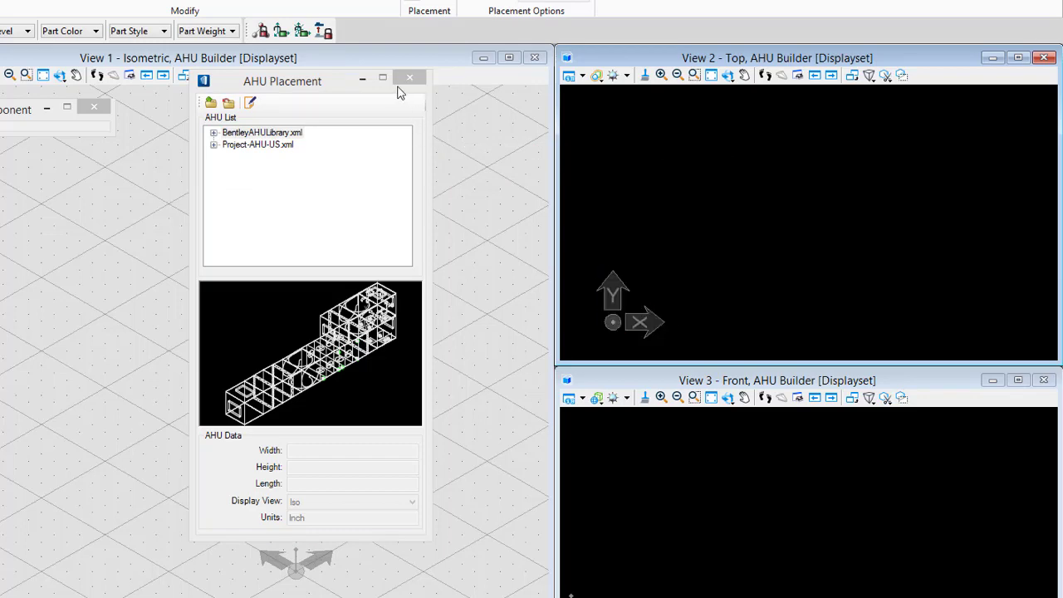
click(331, 81)
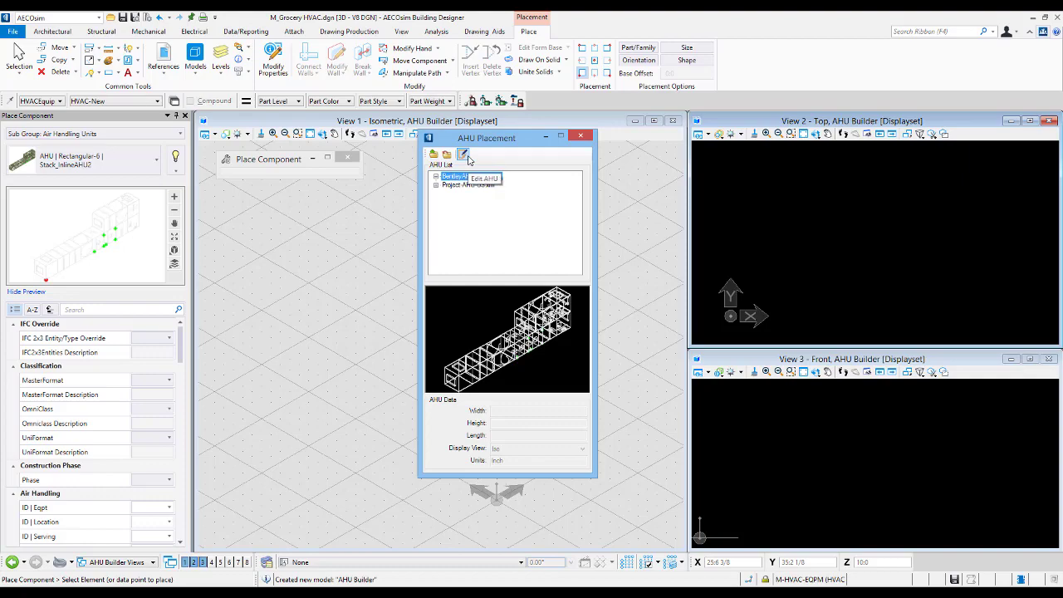
click(464, 155)
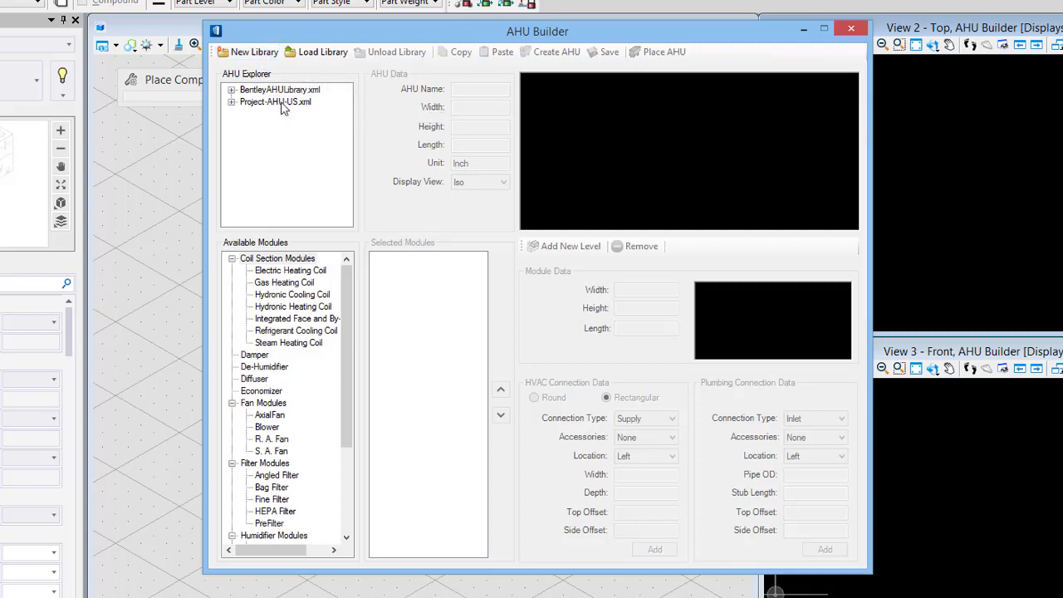
click(262, 53)
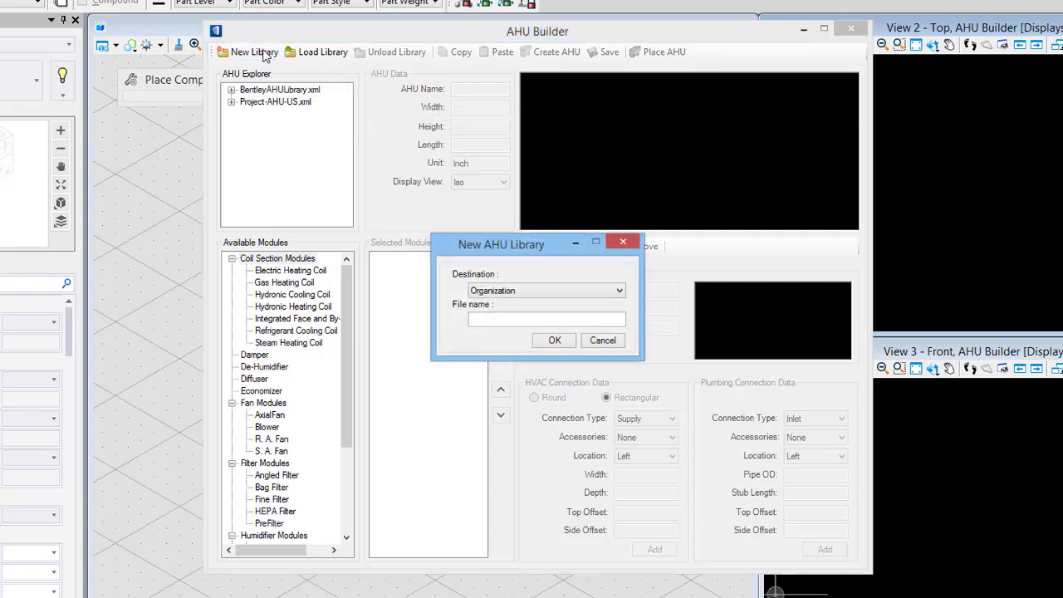
click(564, 292)
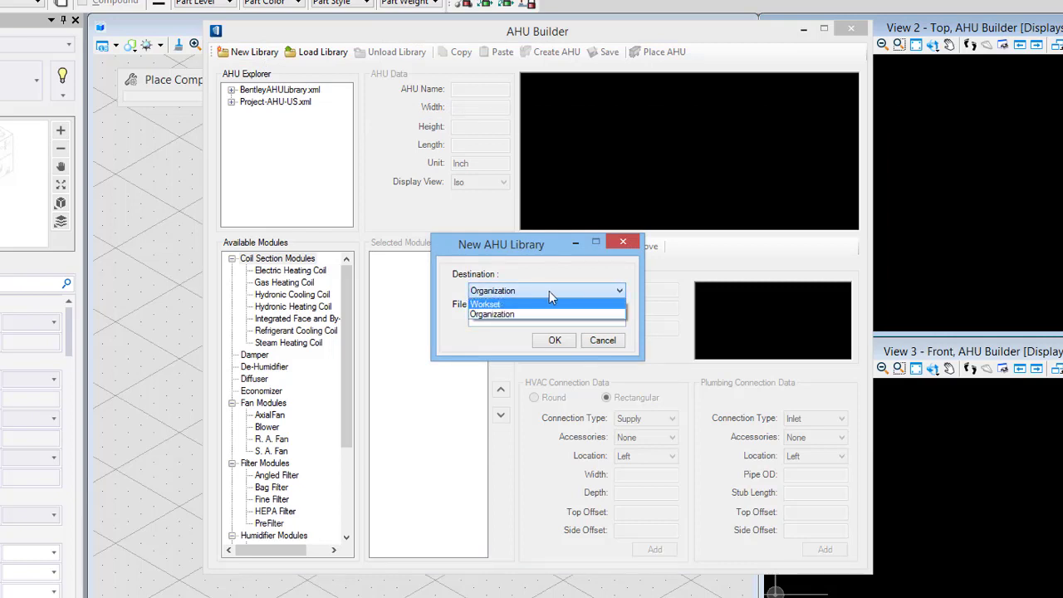
click(547, 291)
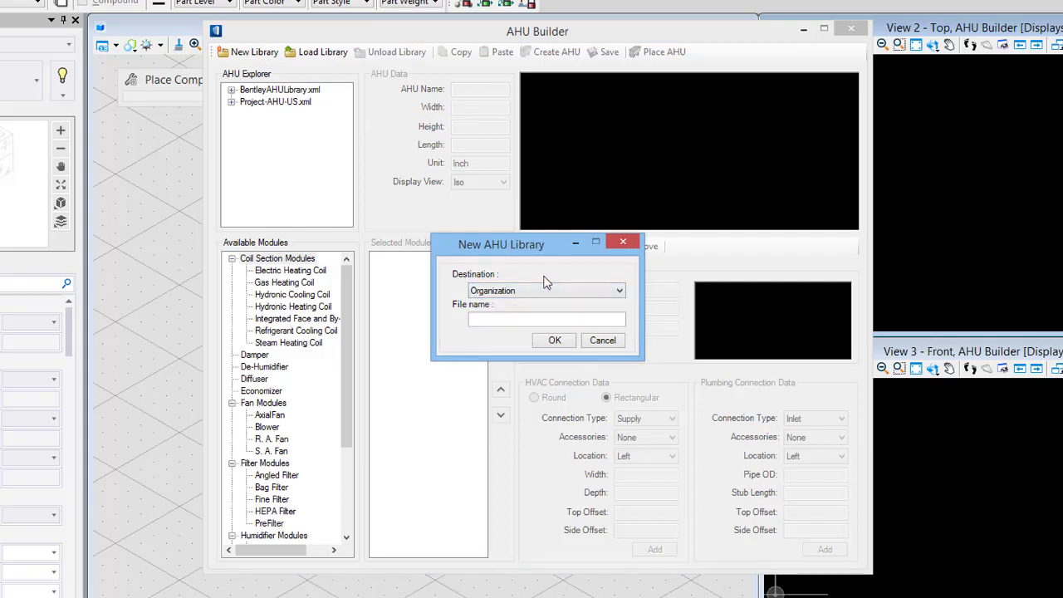
click(541, 291)
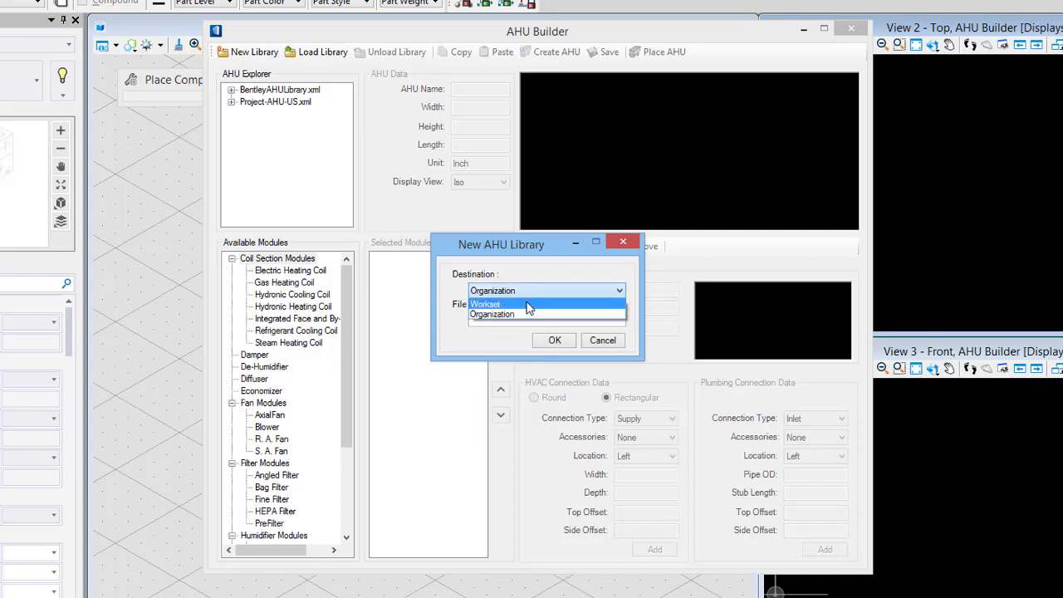
click(531, 274)
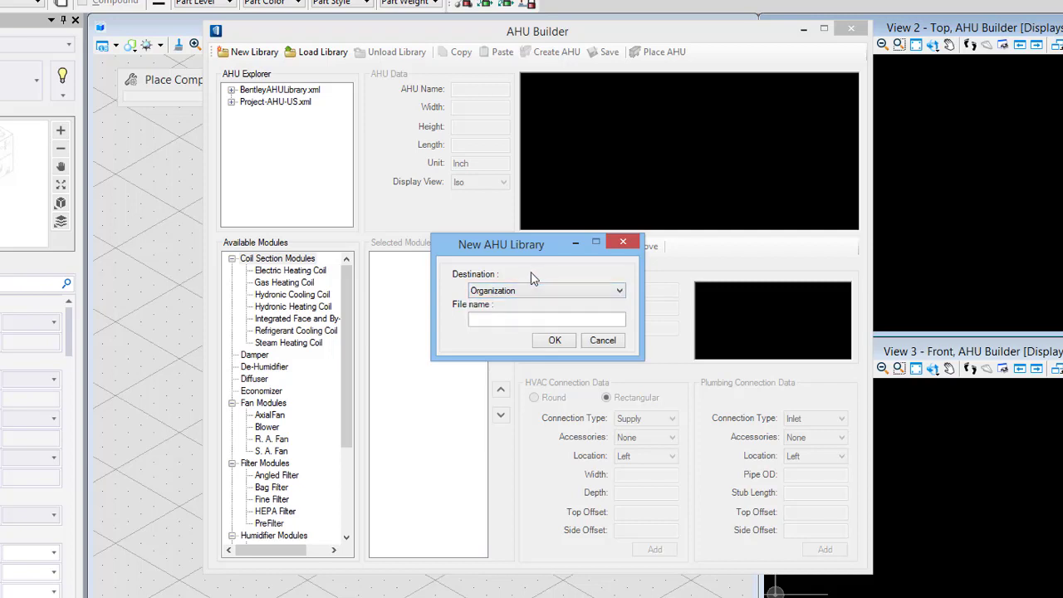
click(603, 340)
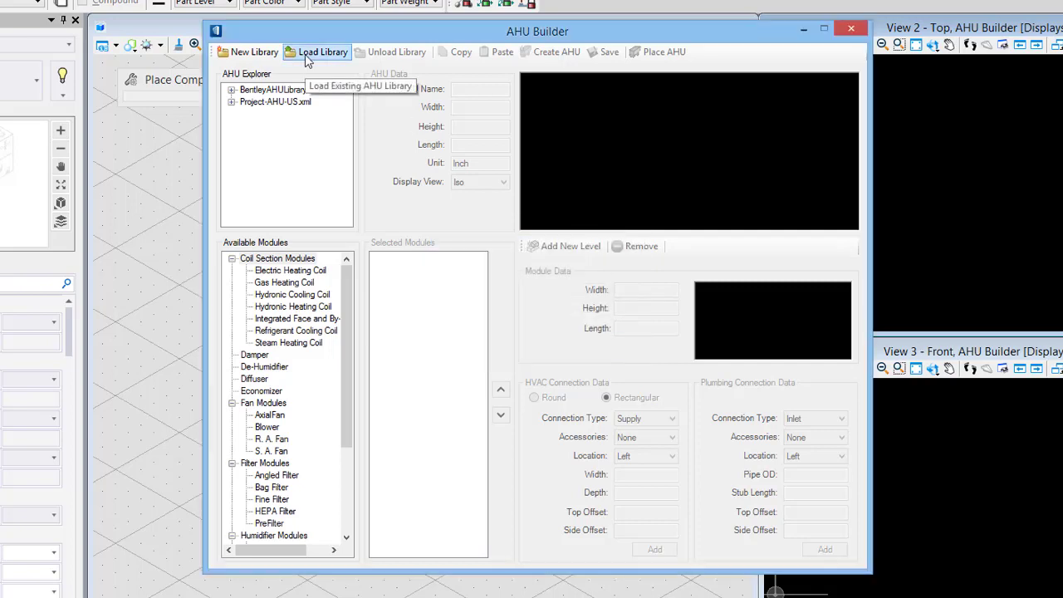
Select the Project-AHU-US.xml library in the AHU Builder and expand it to list its units
click(275, 101)
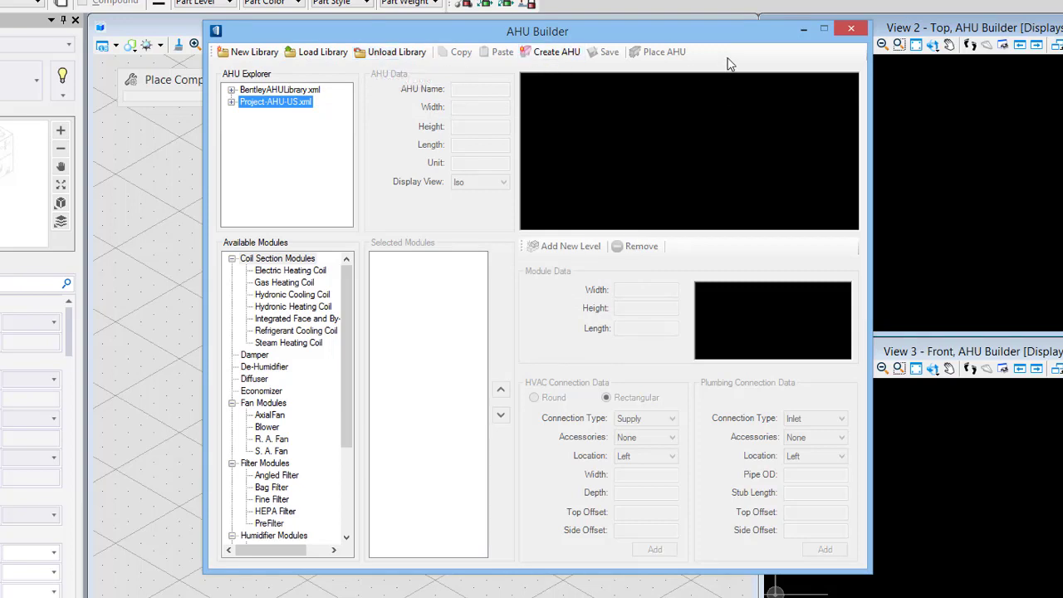
click(230, 102)
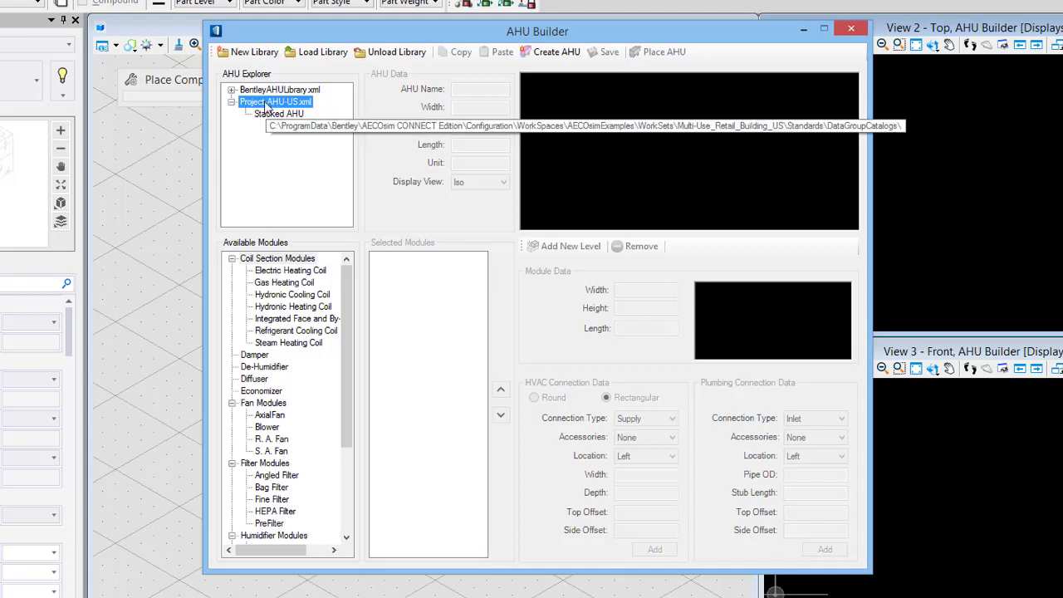
click(247, 51)
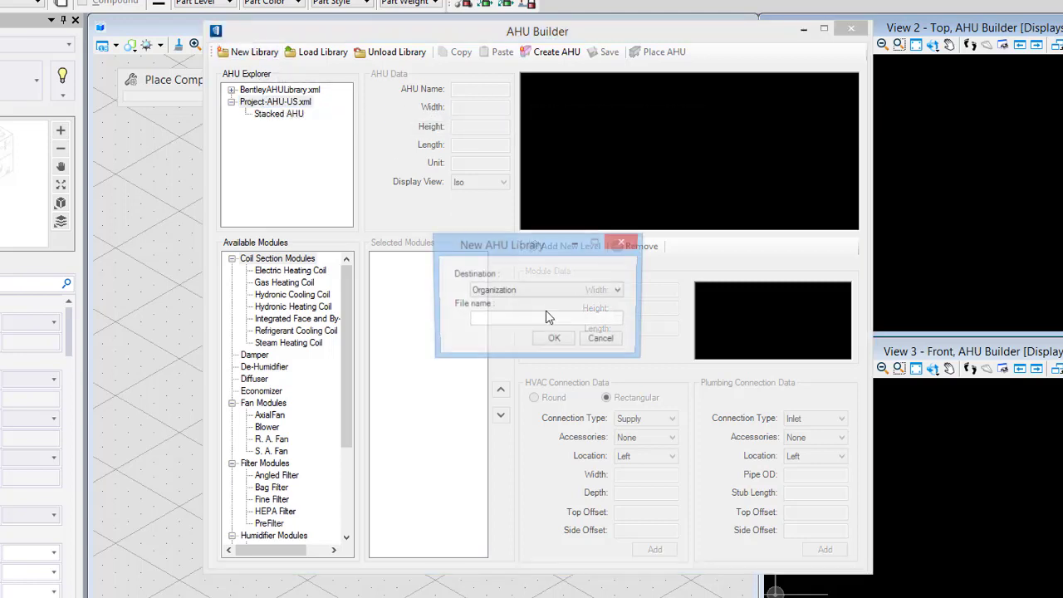
click(548, 290)
click(545, 304)
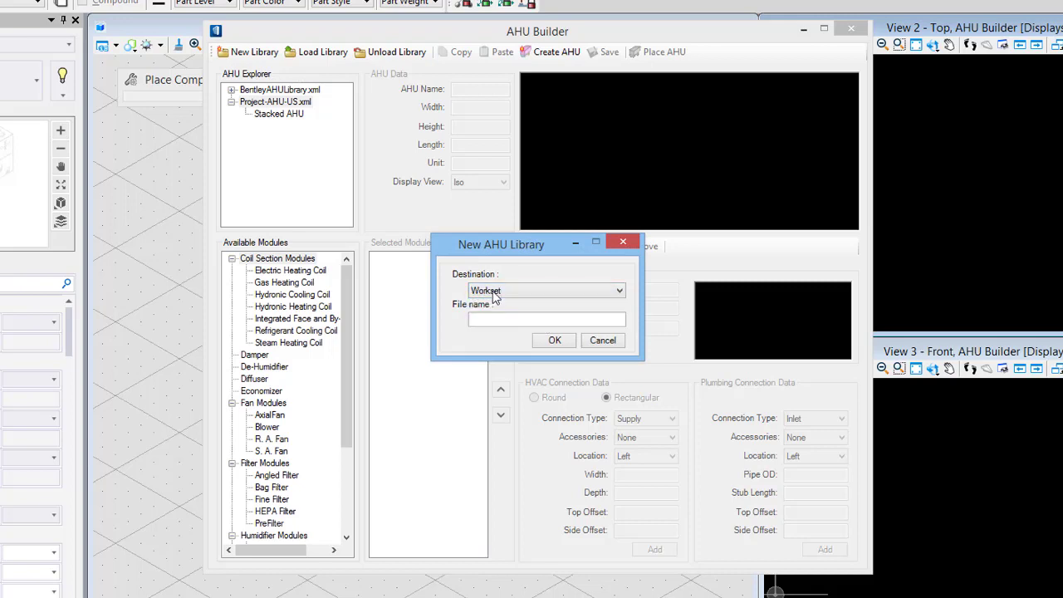
click(599, 340)
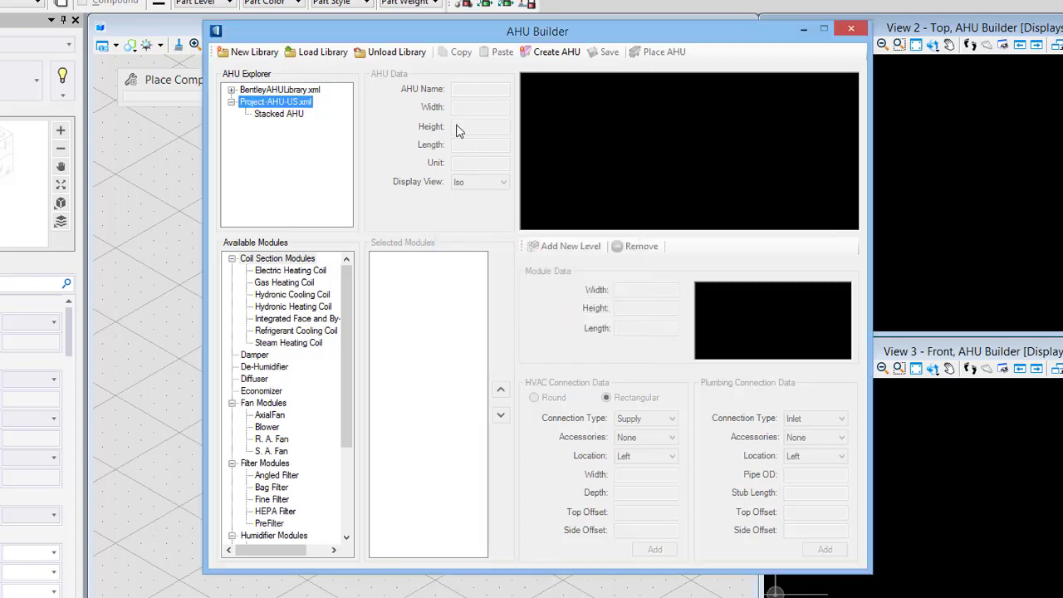
Create a new air handling unit in the Project-AHU-US.xml library and name it Example-AHU-01
click(538, 54)
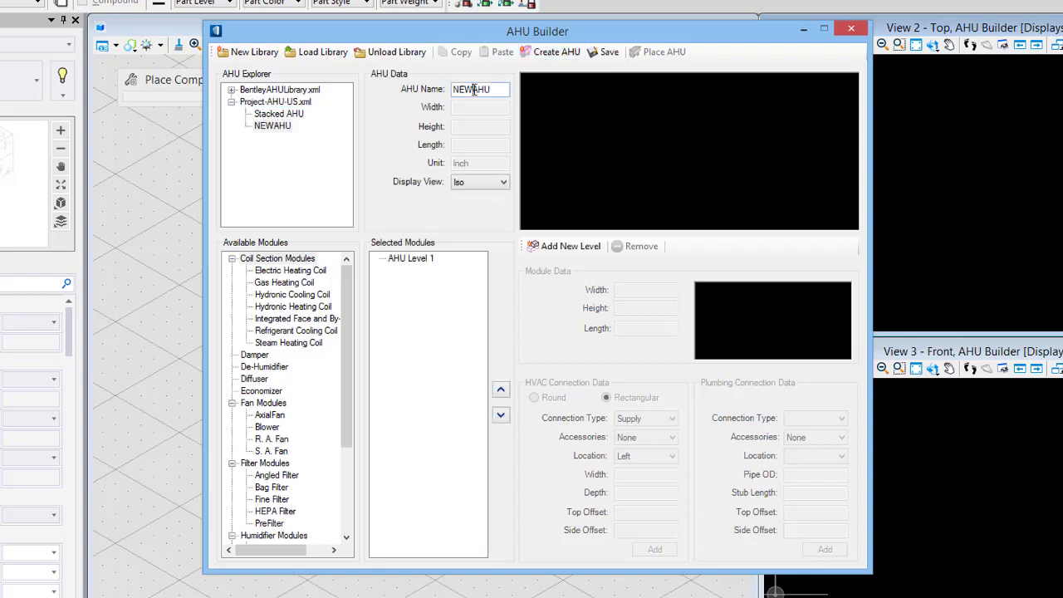
drag(474, 90, 399, 94)
text(Ex)
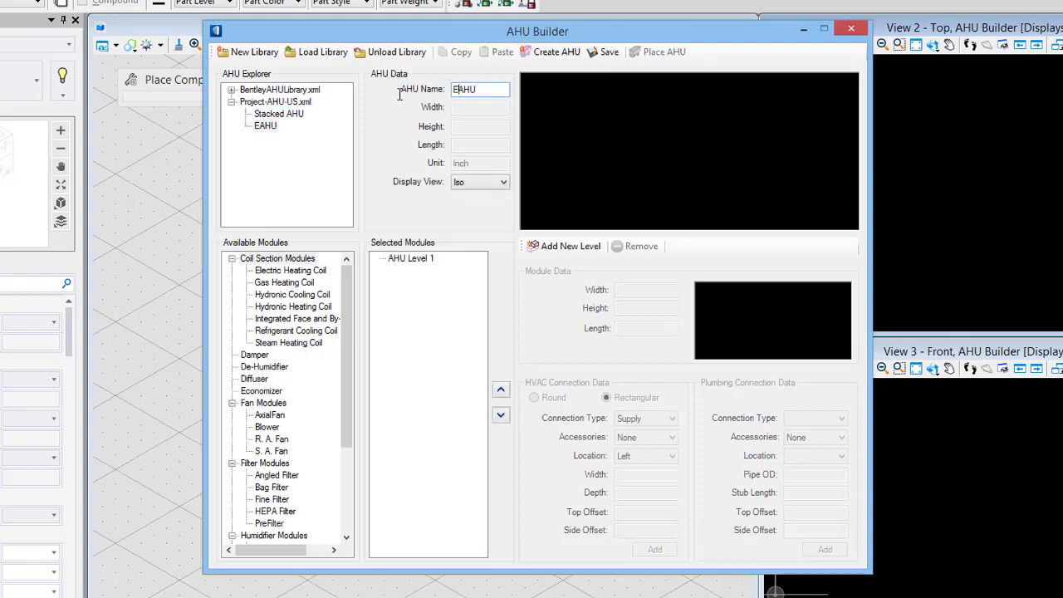
text(ample)
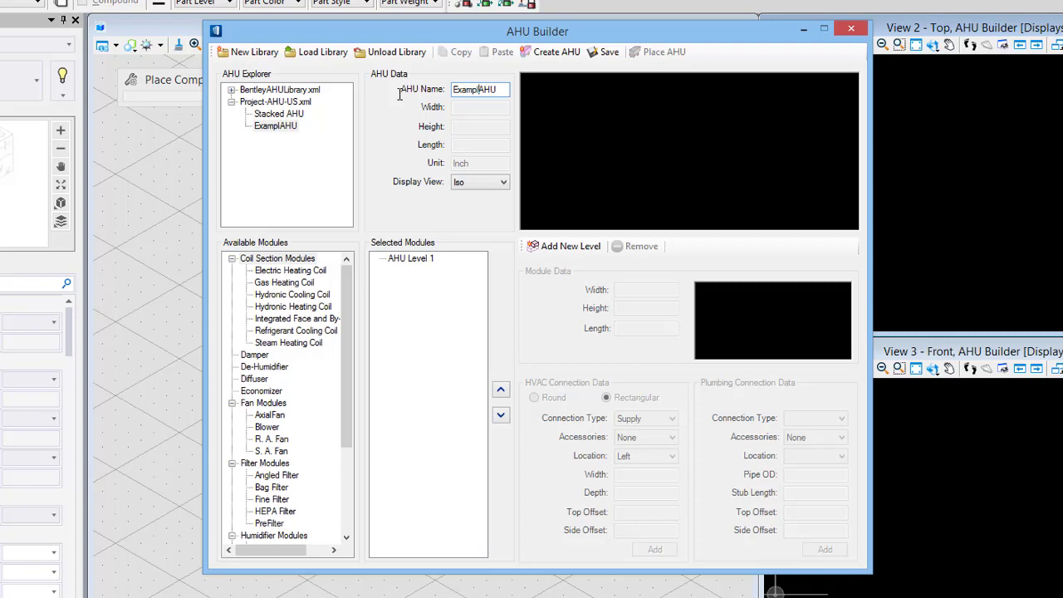
text(-)
text(-01)
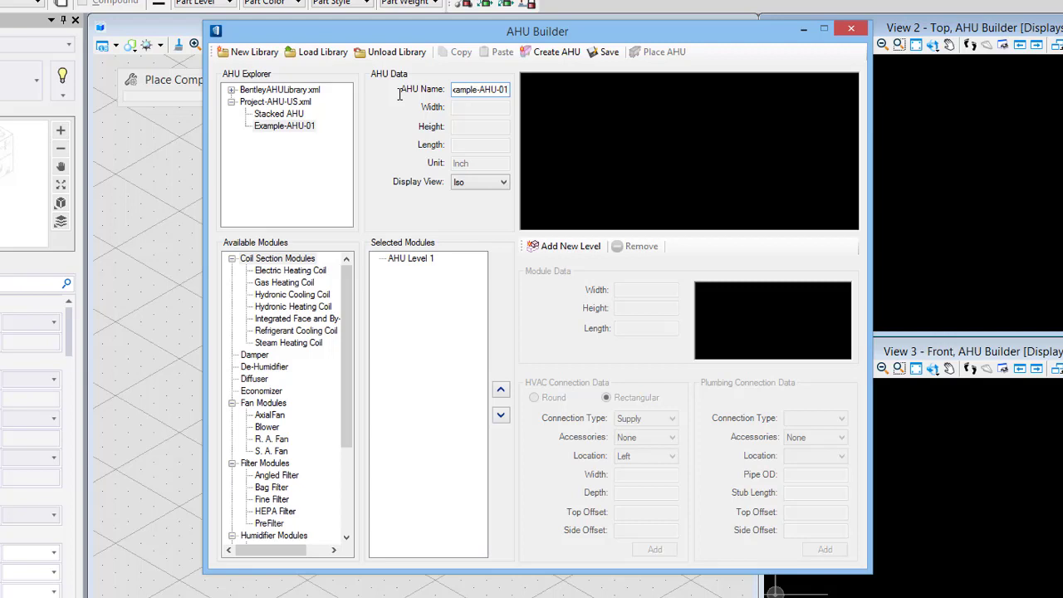
key(Tab)
Review the available module categories by collapsing the coil, fan, filter, humidifier, mixing and wheel groups and expanding them again
click(233, 258)
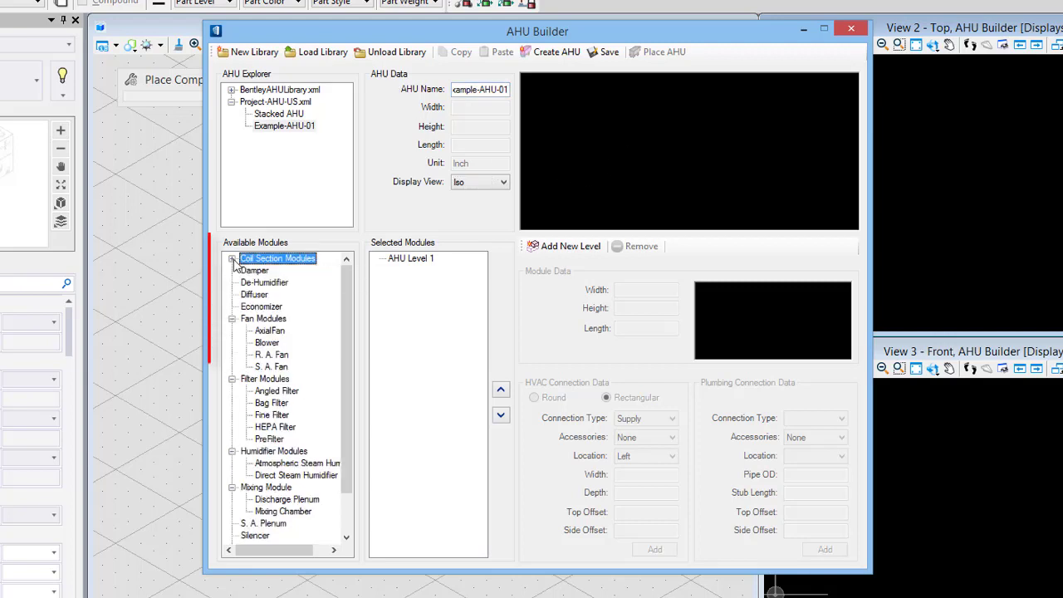
click(233, 319)
click(233, 331)
click(232, 342)
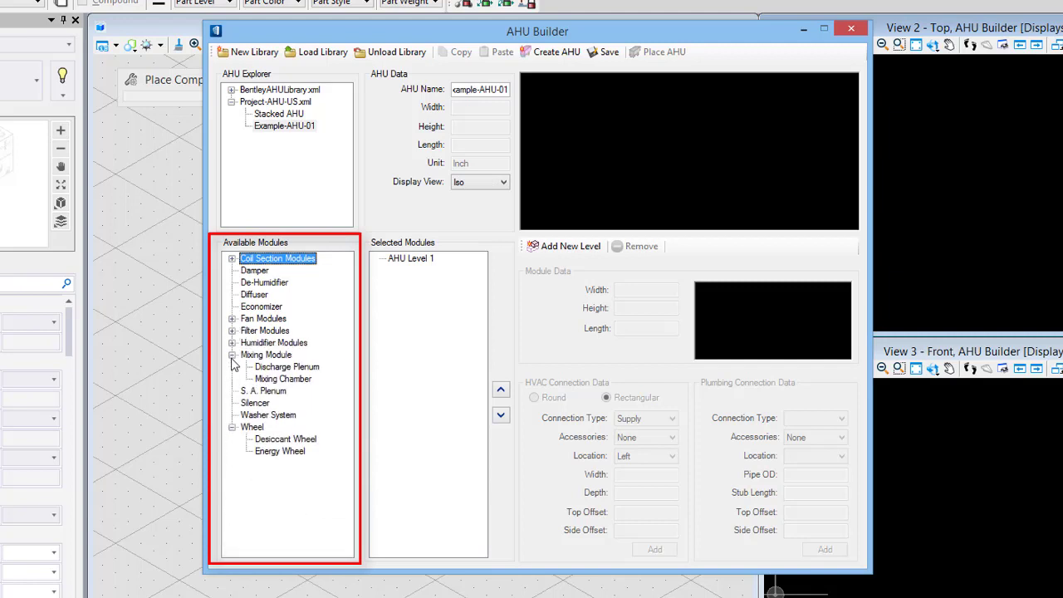
click(232, 354)
click(232, 403)
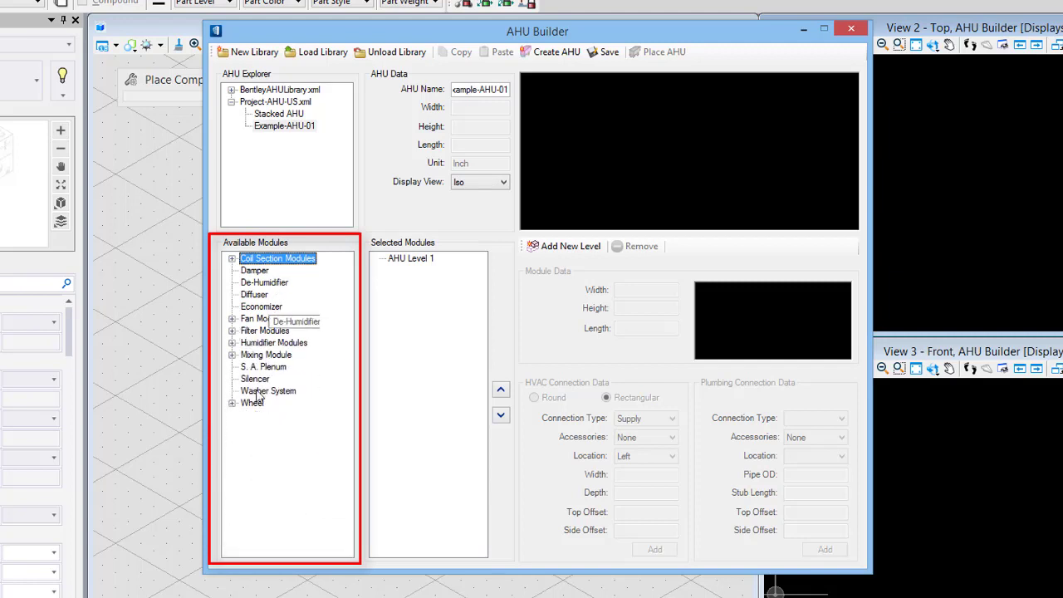
click(233, 403)
click(232, 354)
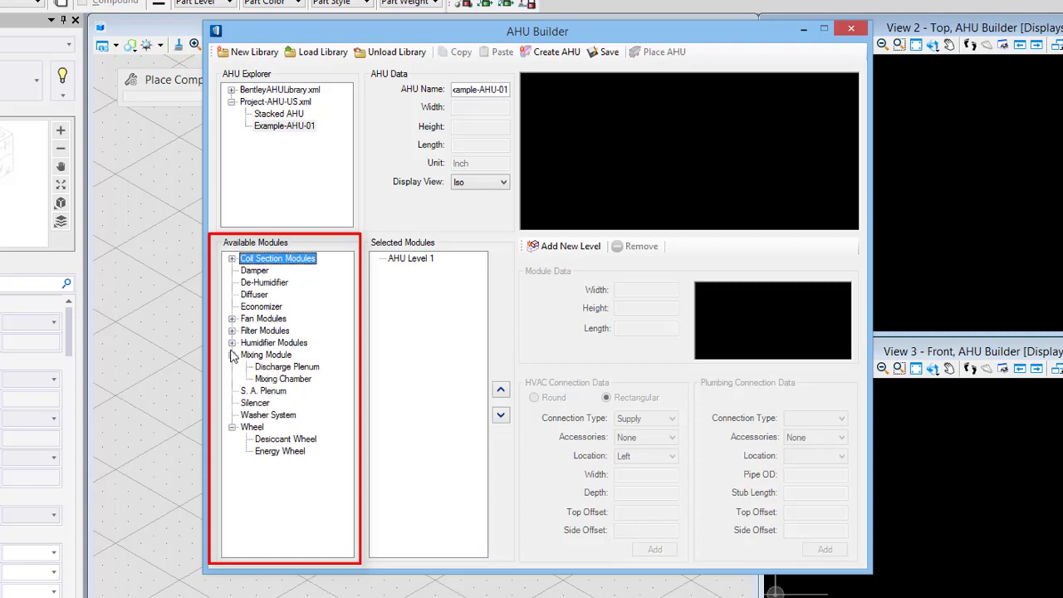
click(233, 343)
click(232, 331)
click(233, 319)
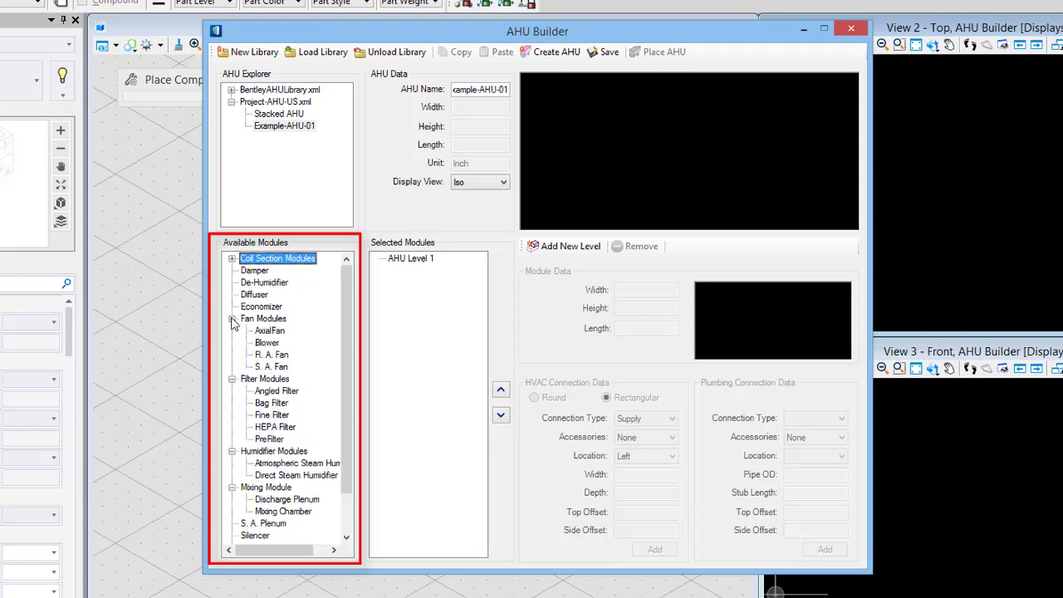
click(232, 258)
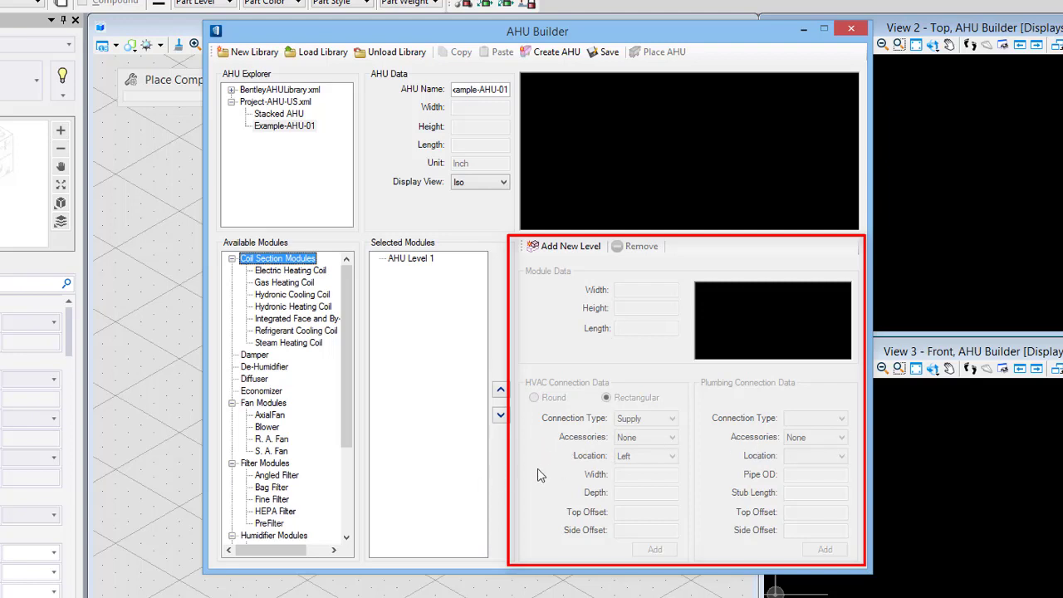
Add a Mixing Chamber module to AHU Level 1 of Example-AHU-01
scroll(349, 436, down, 1)
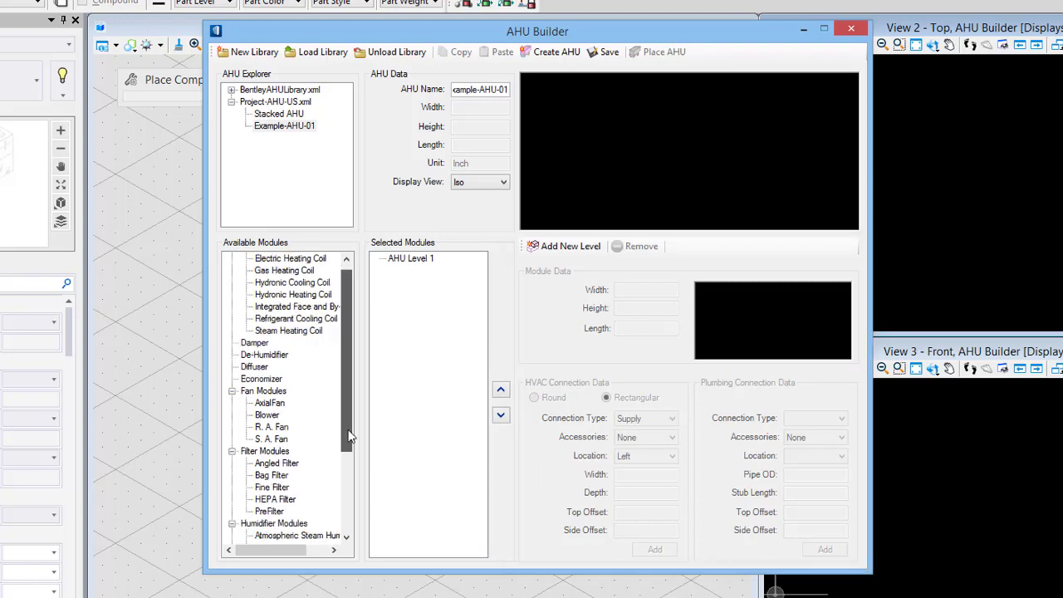
scroll(348, 436, down, 2)
scroll(353, 494, down, 1)
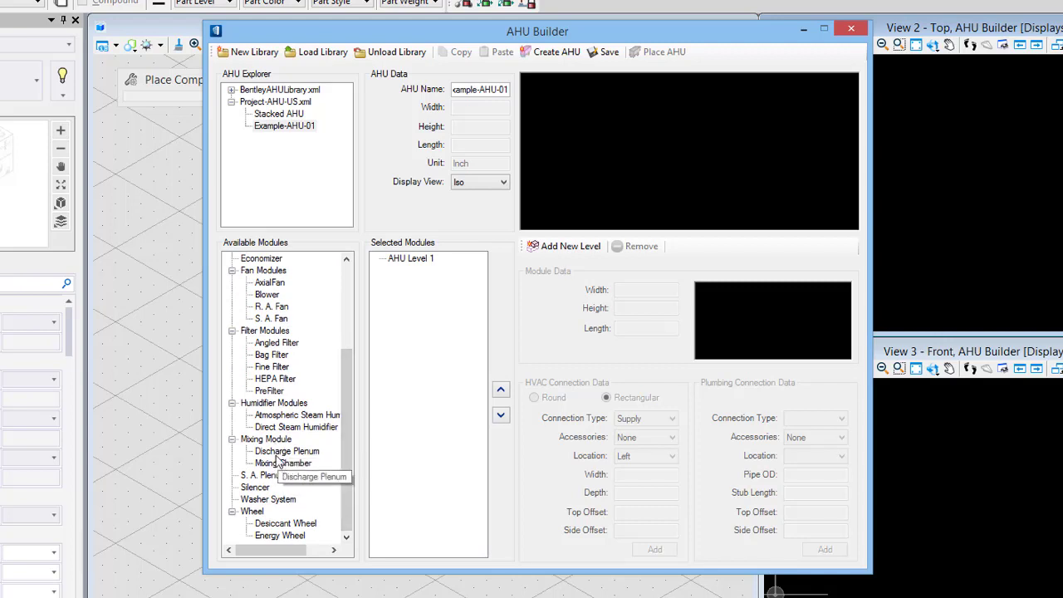
drag(281, 463, 406, 325)
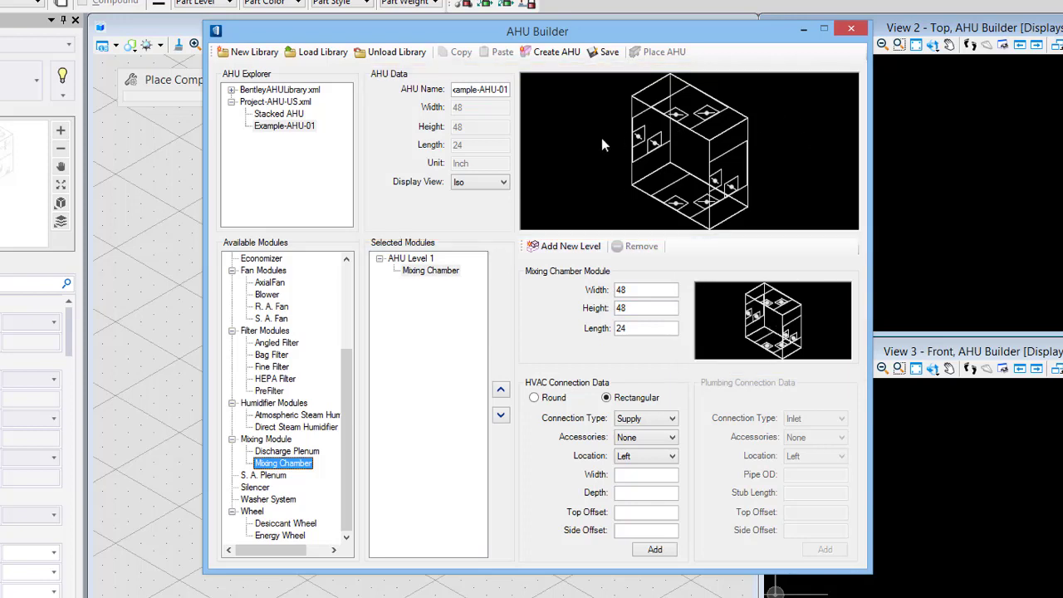
Preview the unit in the Front and Left display views and return to the Iso view
click(477, 182)
click(465, 205)
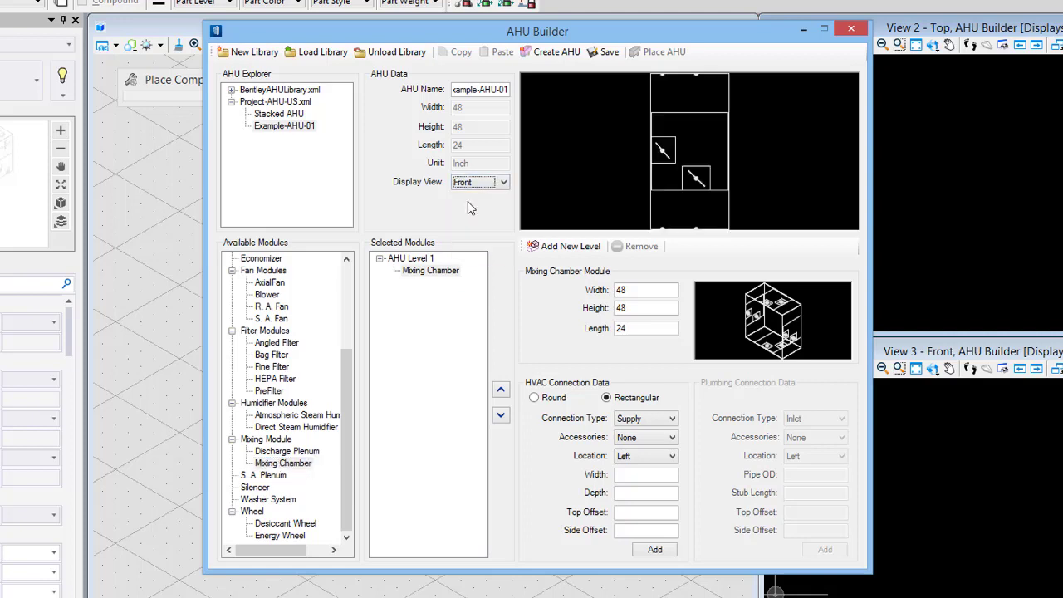
click(468, 186)
click(485, 229)
click(487, 184)
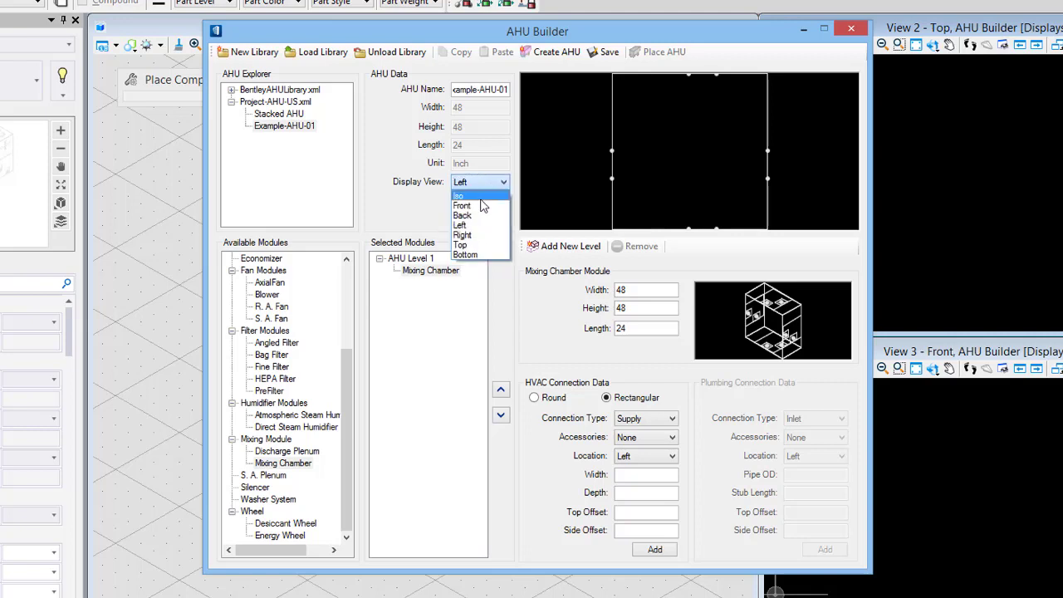
click(470, 193)
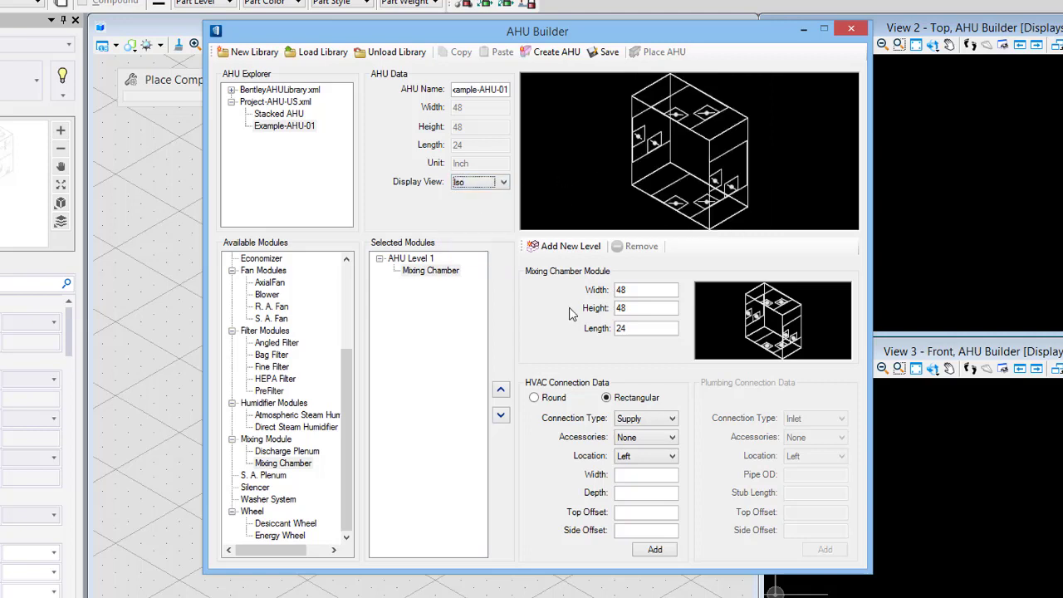
Set the Mixing Chamber's width to 52, height to 40 and length to 36 inches
double_click(623, 290)
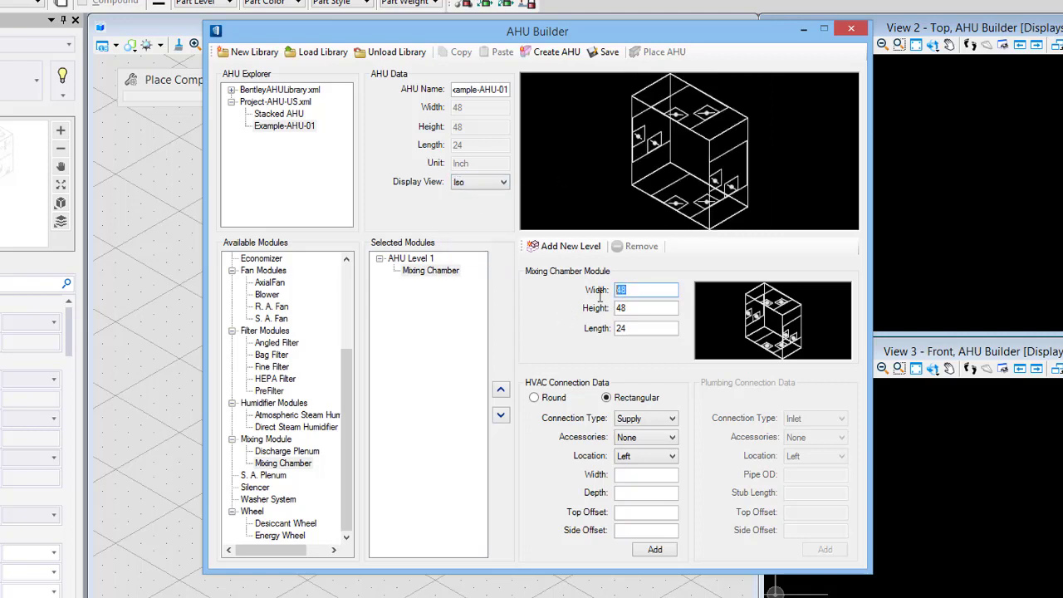
text(52)
key(Tab)
text(40)
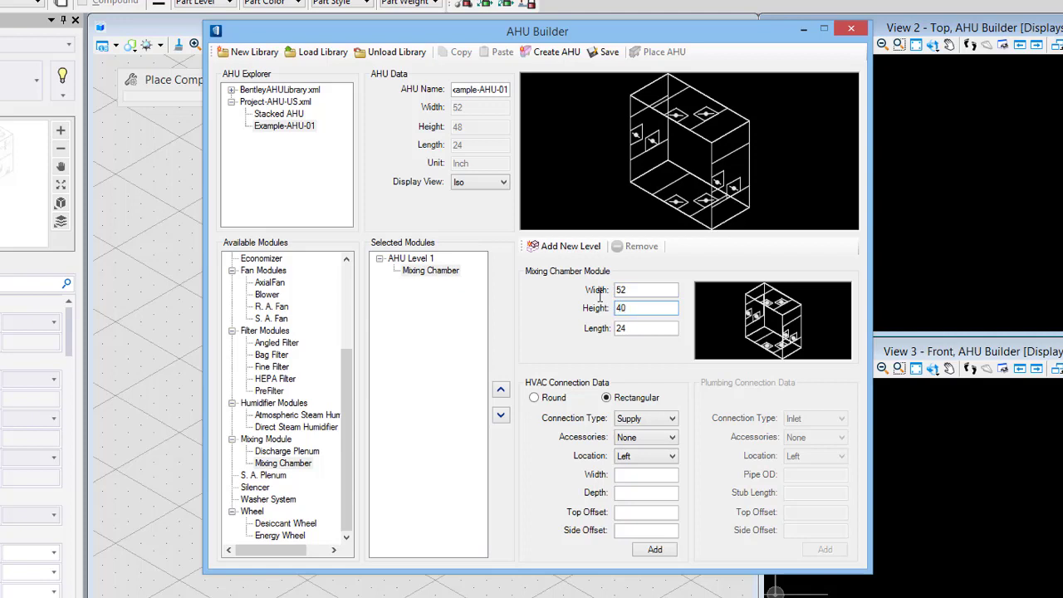
key(Tab)
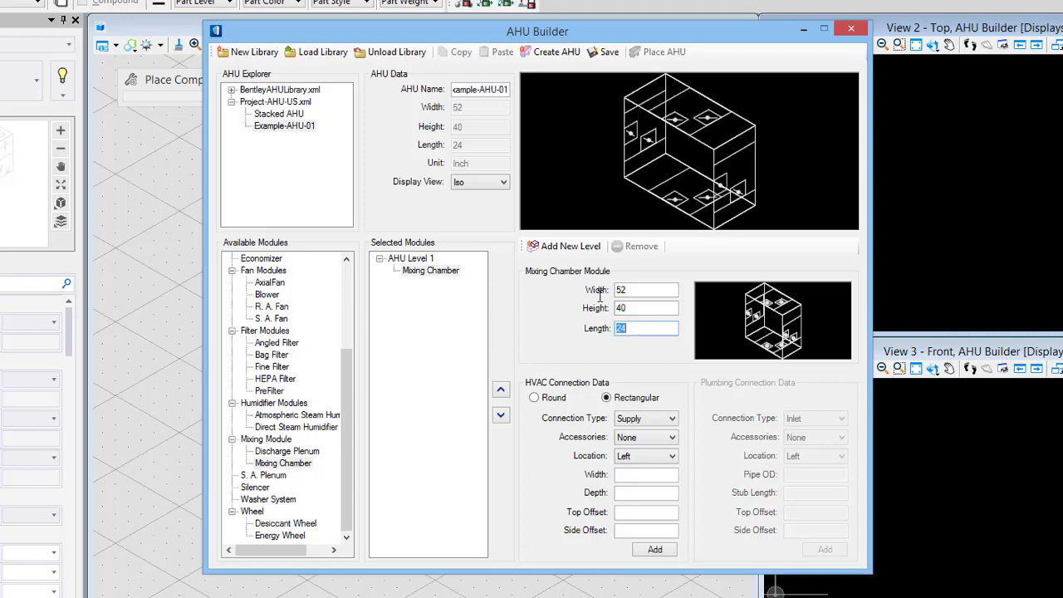
text(36)
key(Tab)
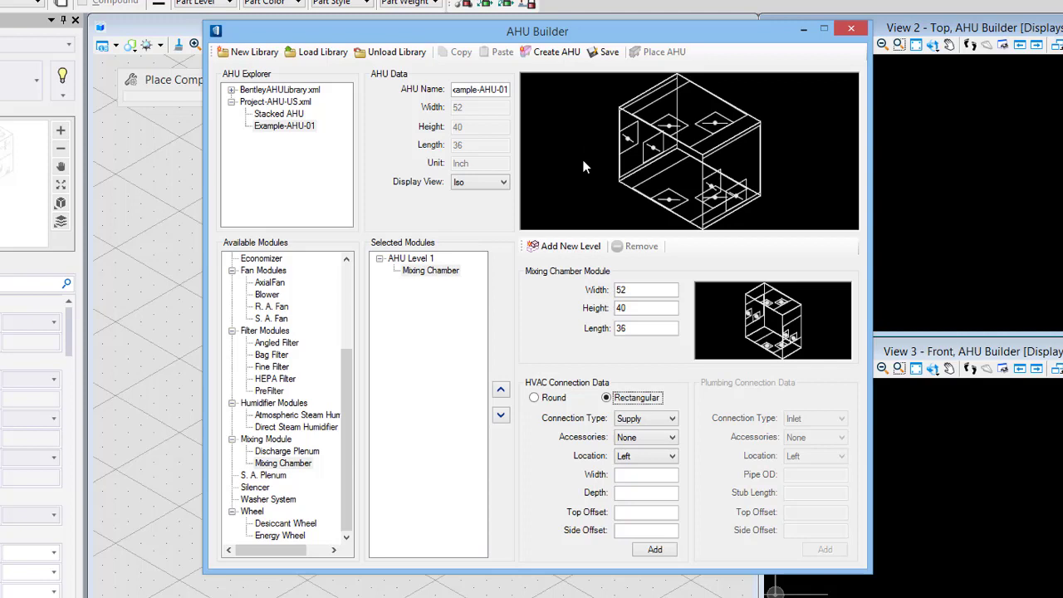
Define the Mixing Chamber's HVAC connection as a rectangular Return connection located on the Top
click(648, 418)
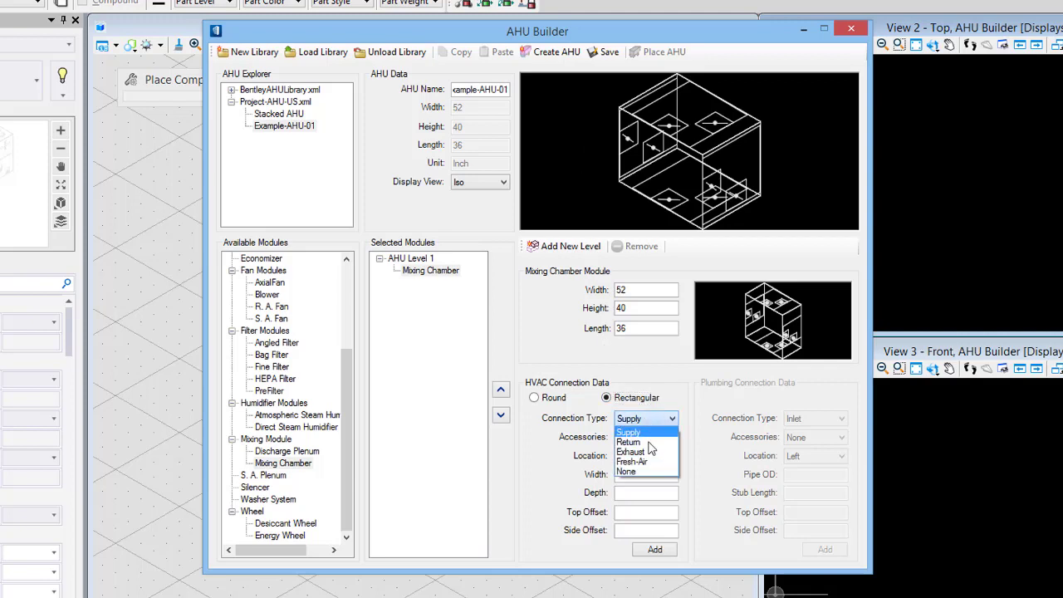
click(646, 442)
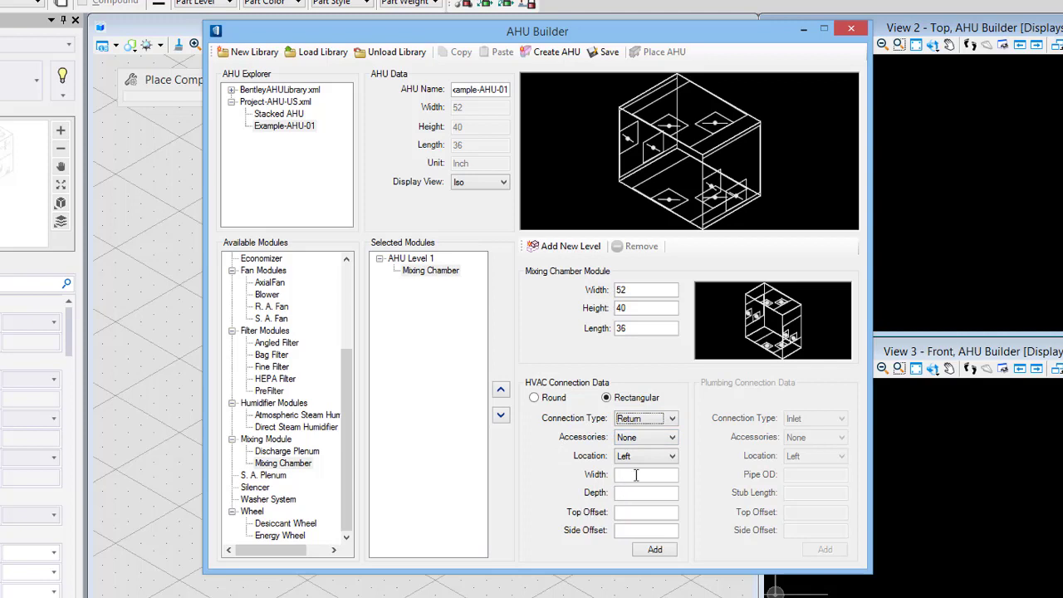
click(535, 398)
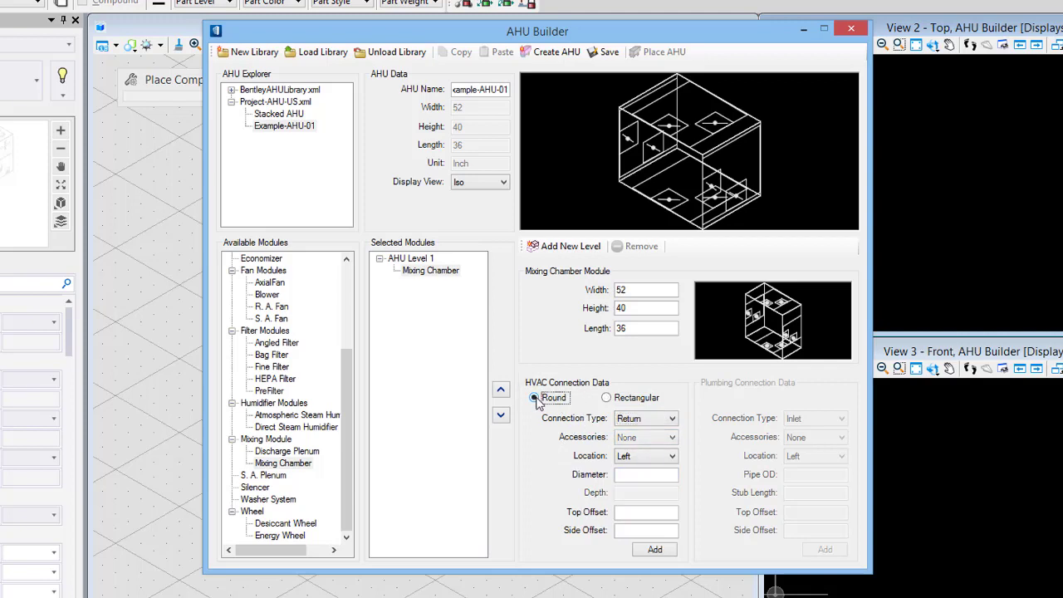
click(606, 397)
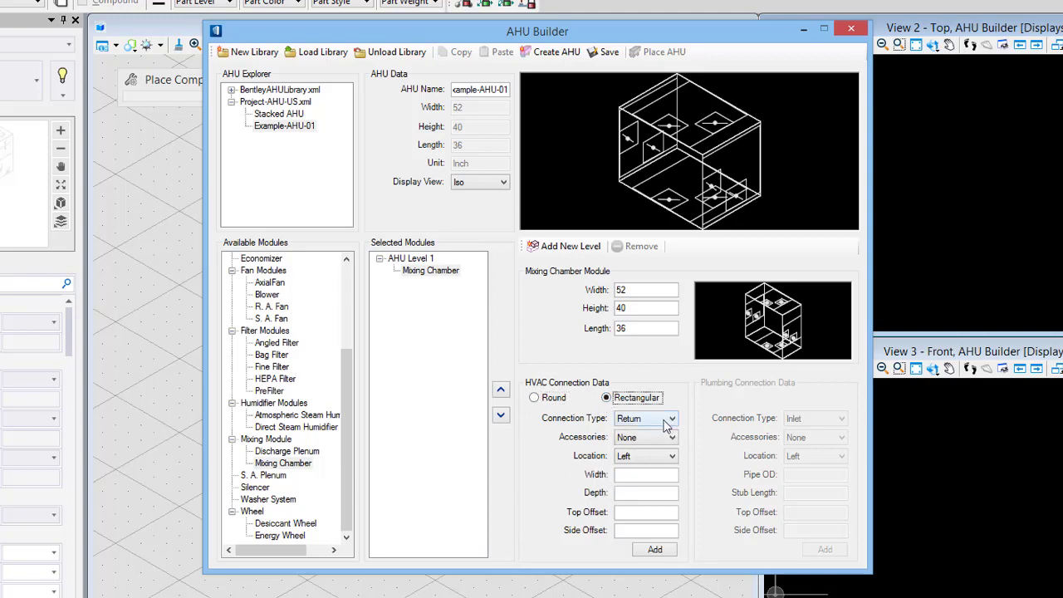
click(637, 458)
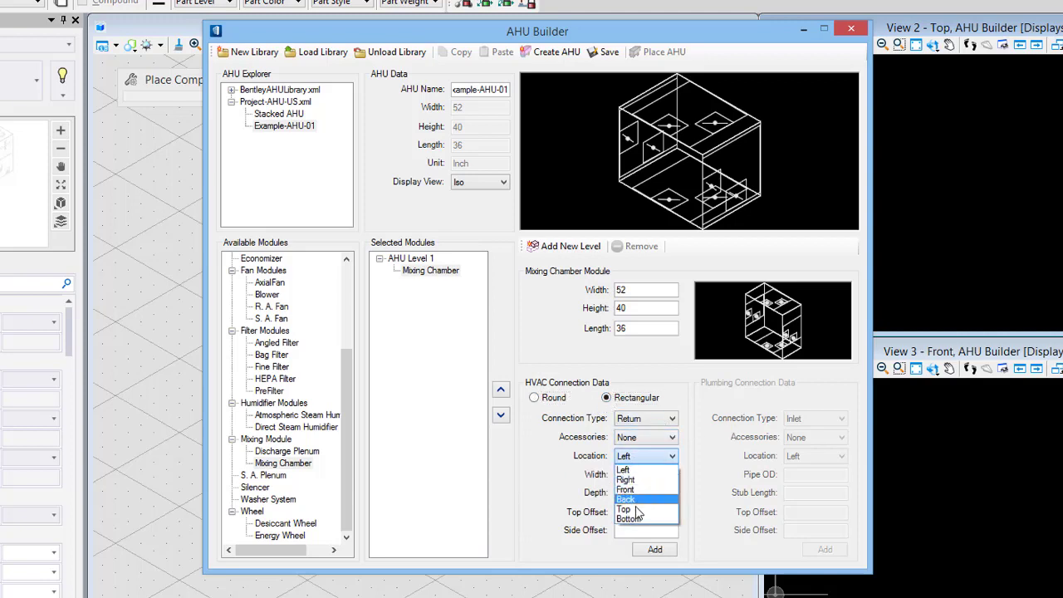
click(627, 509)
Set the return connection's width to 44 and depth to 30 inches
click(637, 474)
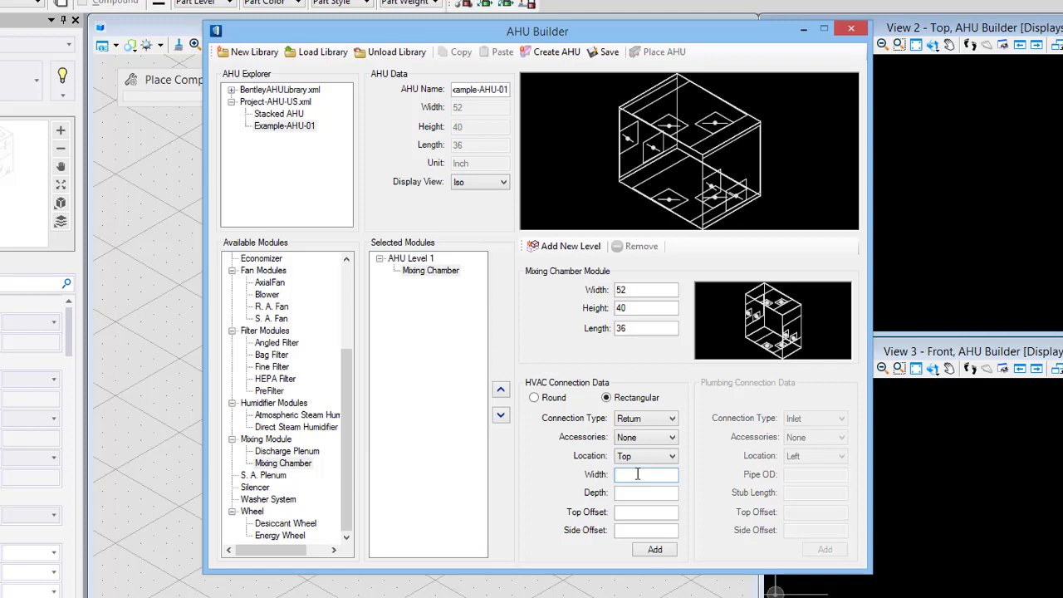
text(447)
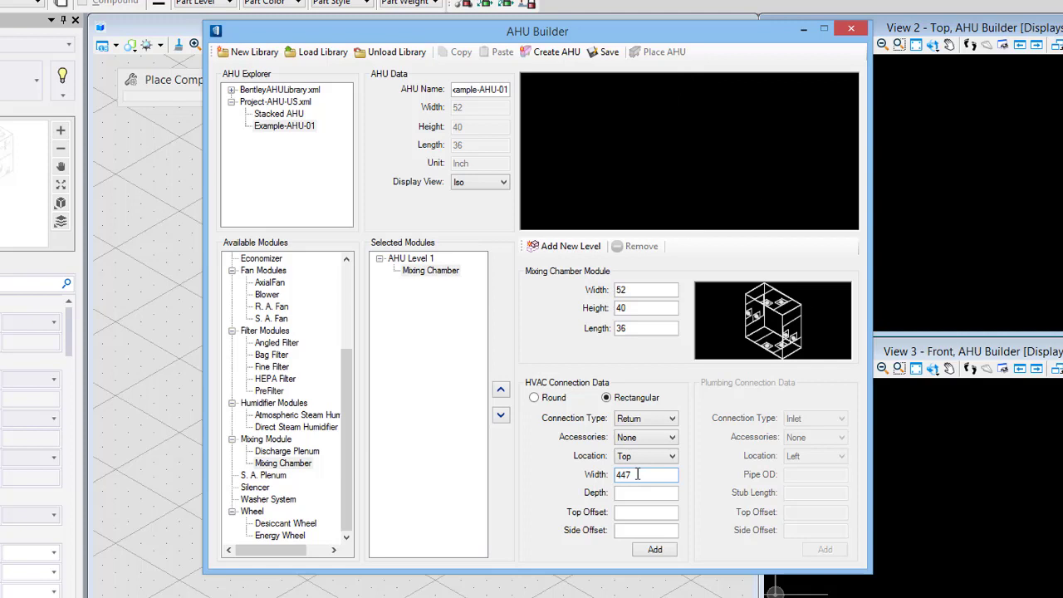
key(Tab)
drag(627, 475, 656, 473)
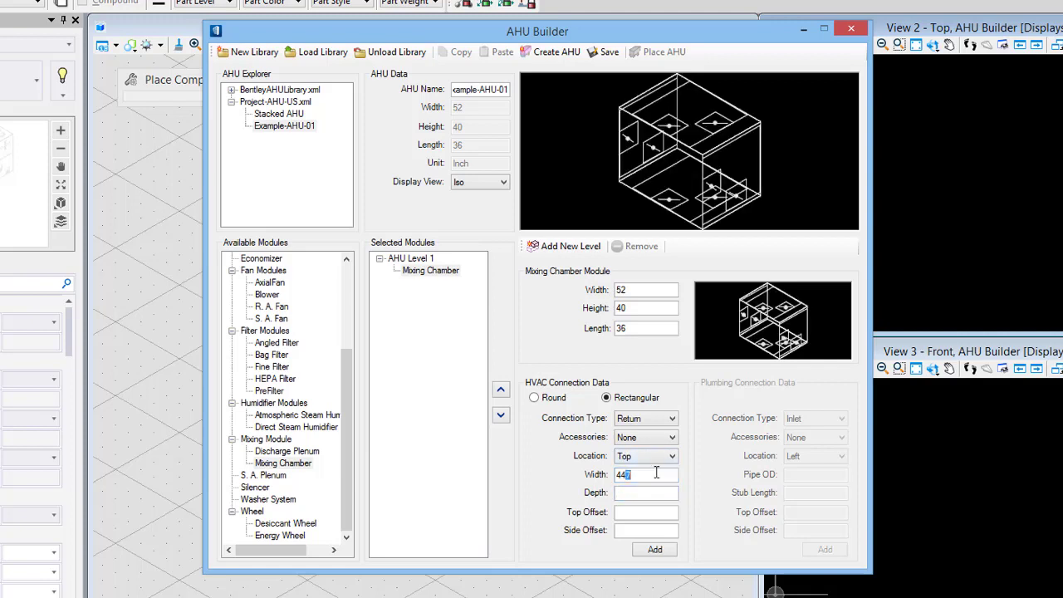
key(Tab)
text(30)
key(Tab)
Using the Top display view, add the return connection with top offset 26 and side offset 18, and check it in the Iso view
click(504, 183)
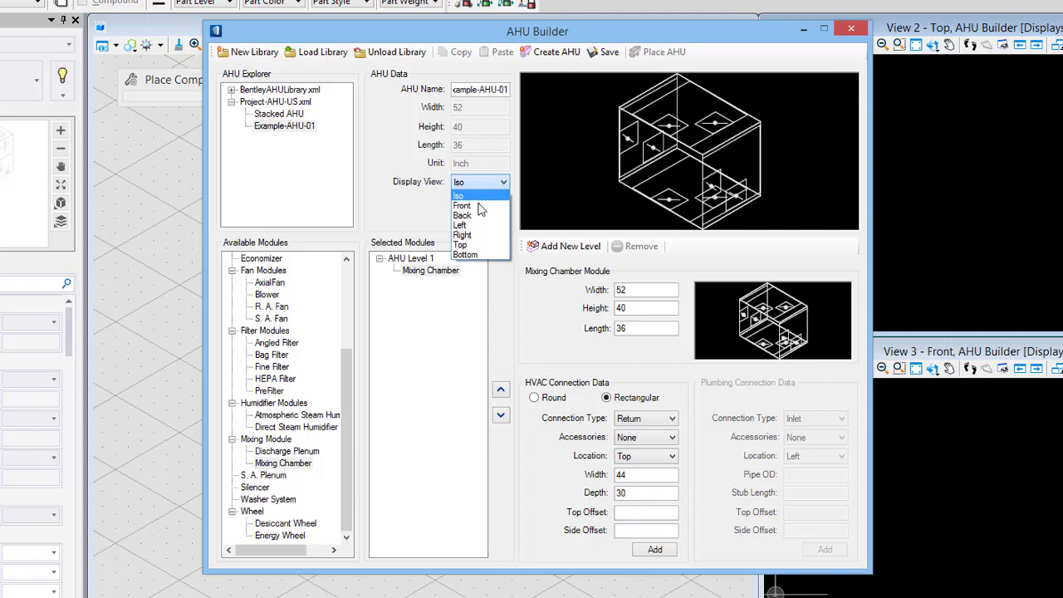
click(475, 249)
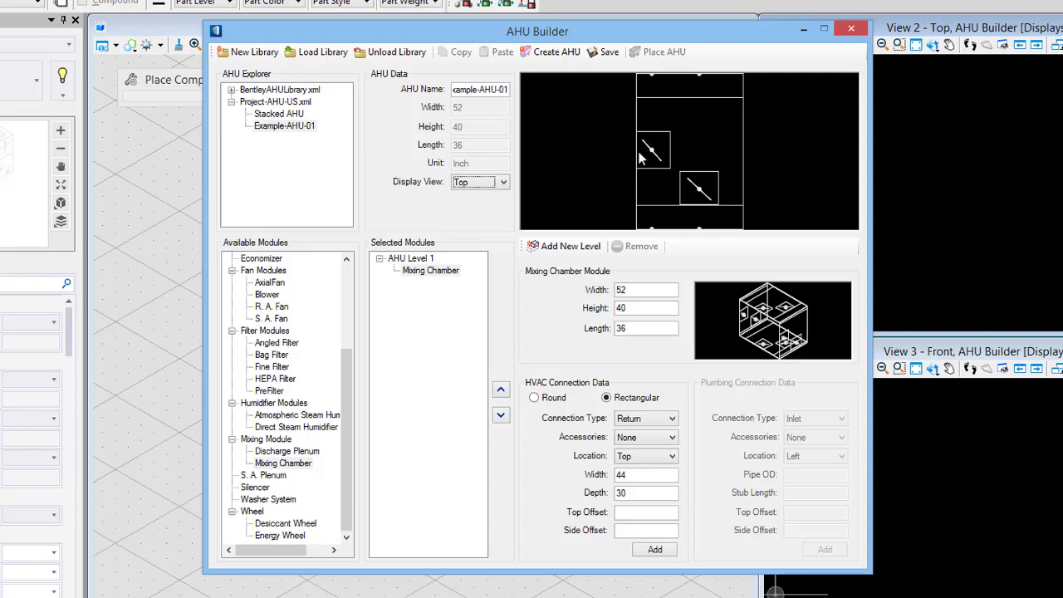
click(630, 513)
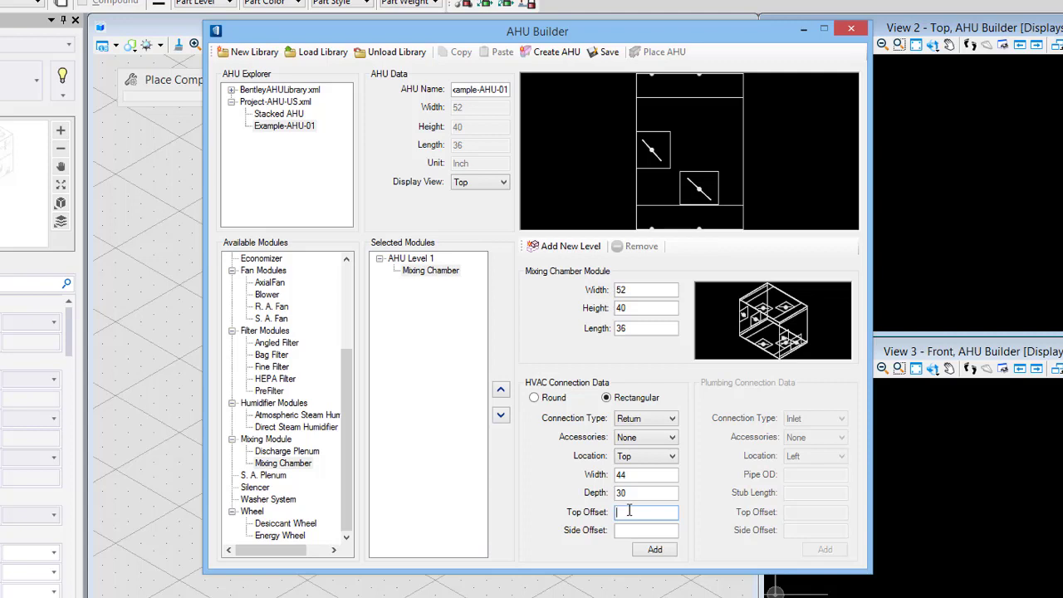
text(26)
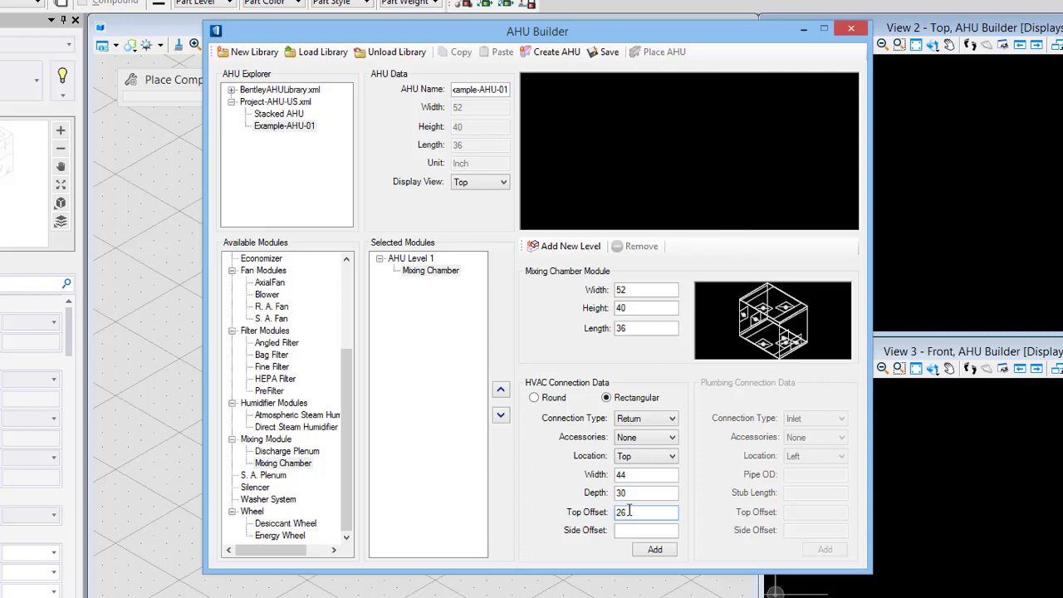
key(Tab)
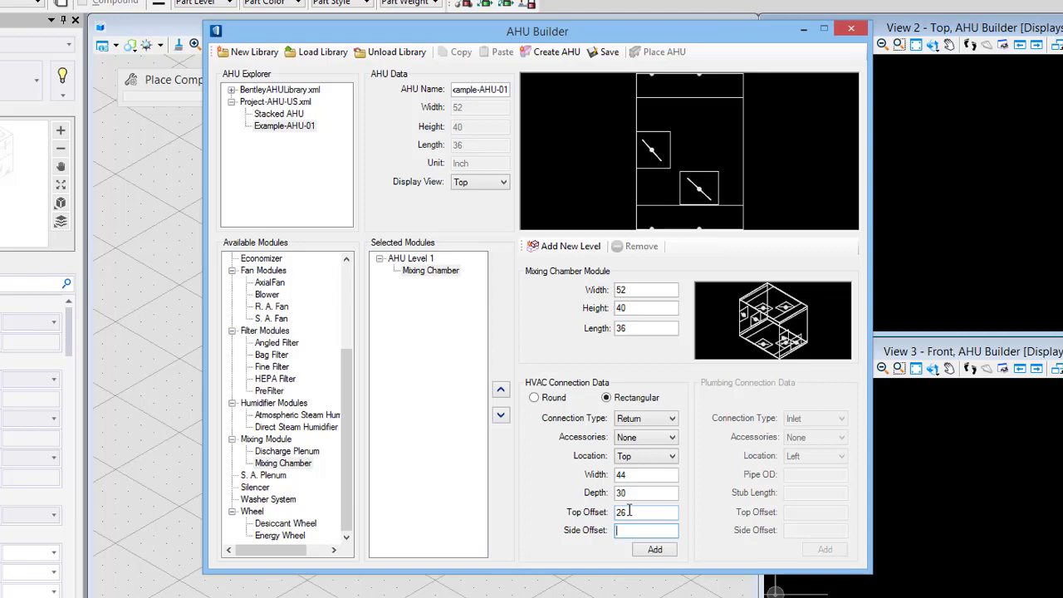
text(18)
click(658, 553)
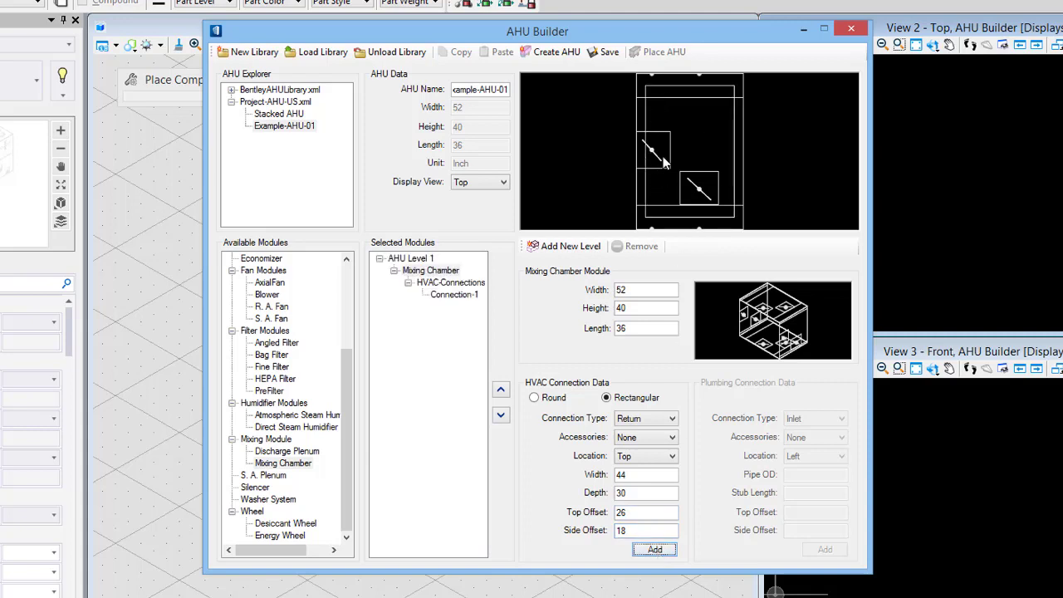
click(474, 183)
click(471, 201)
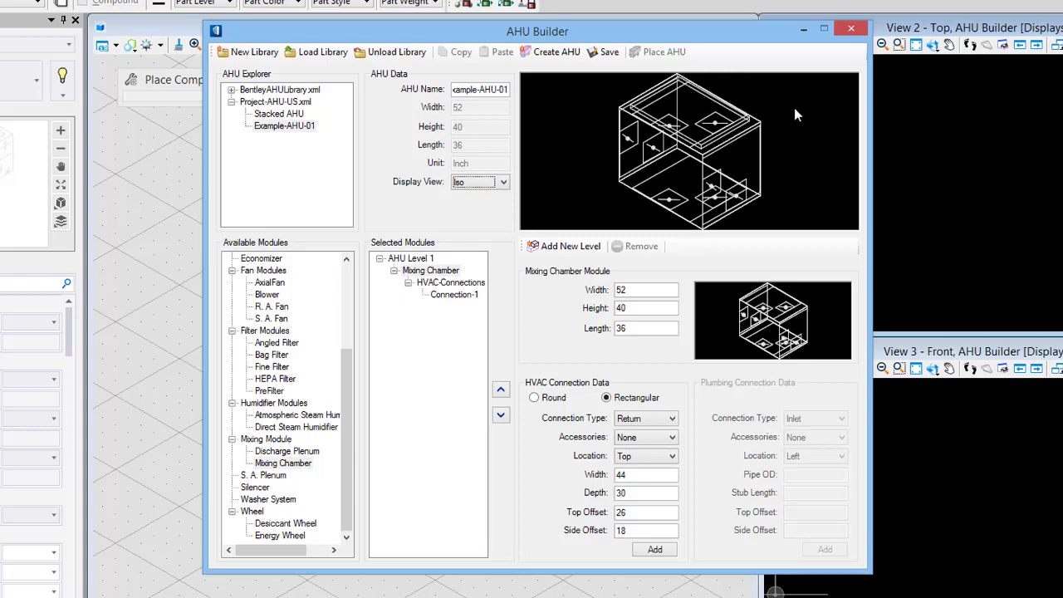
Add an Angled Filter module to AHU Level 1 and move it above the Mixing Chamber in the module order
click(279, 343)
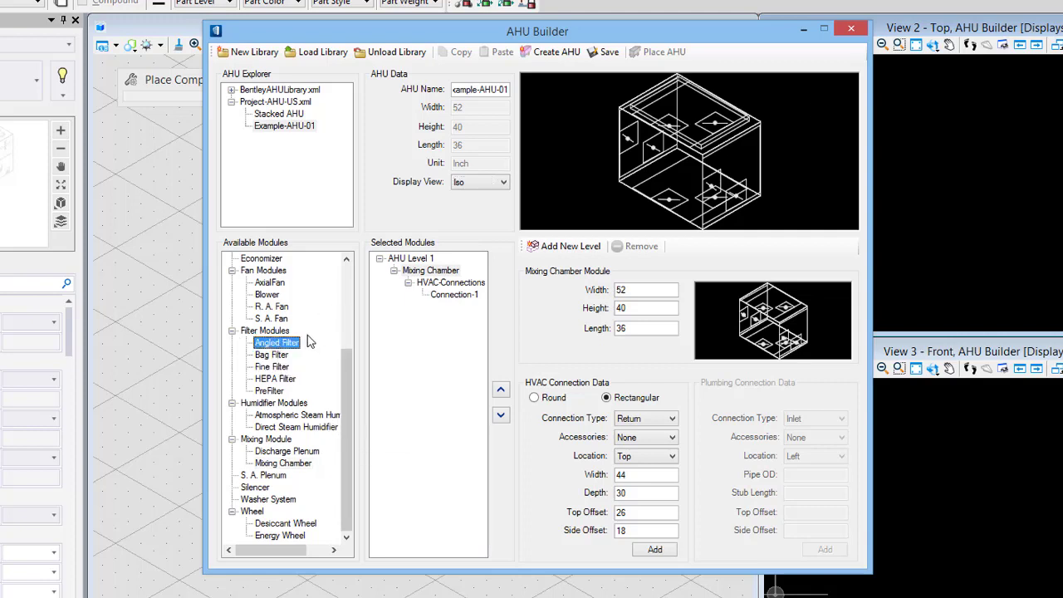
drag(290, 348, 442, 349)
click(598, 326)
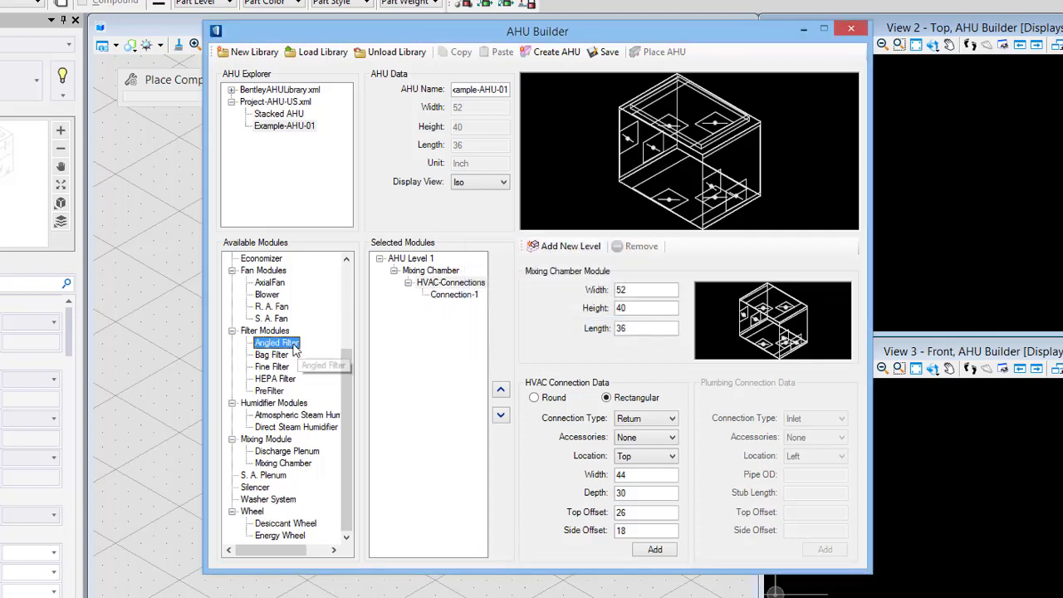
drag(287, 349, 412, 262)
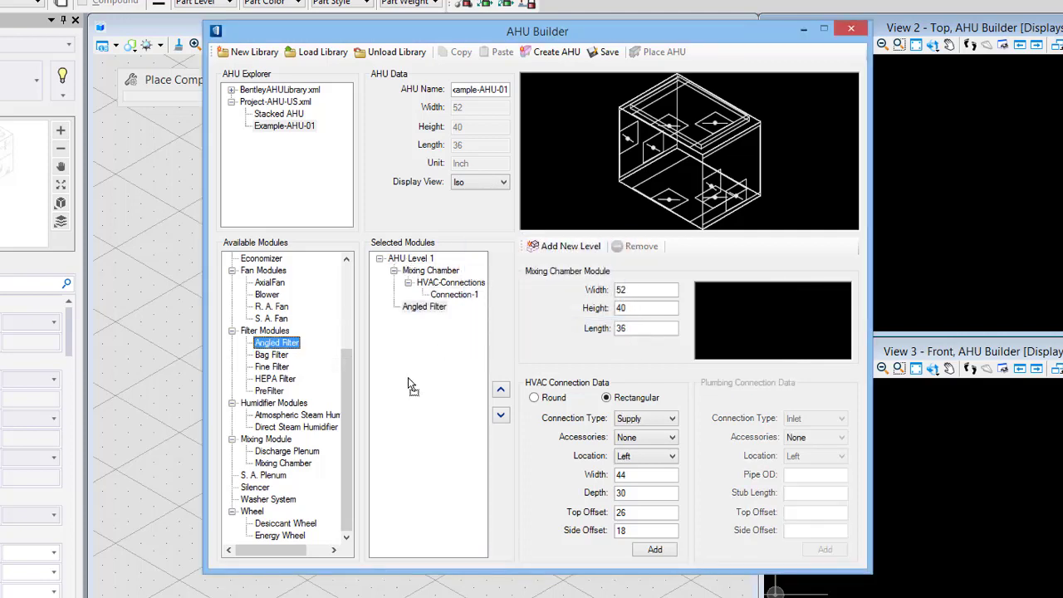
click(500, 389)
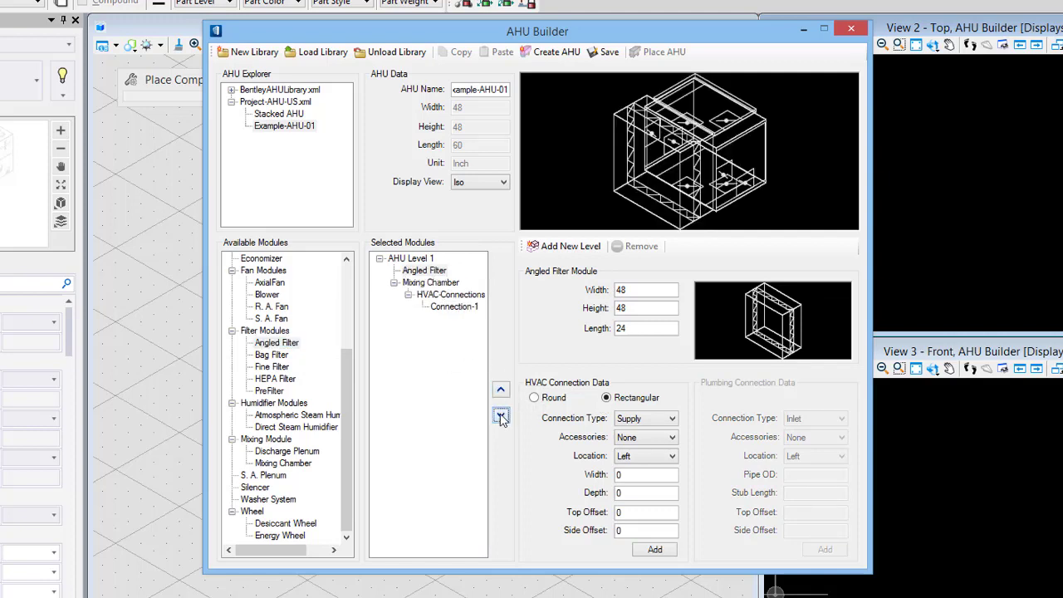
Move the Angled Filter below the Mixing Chamber and set its width to 52, height to 40 and length to 40 inches
click(501, 414)
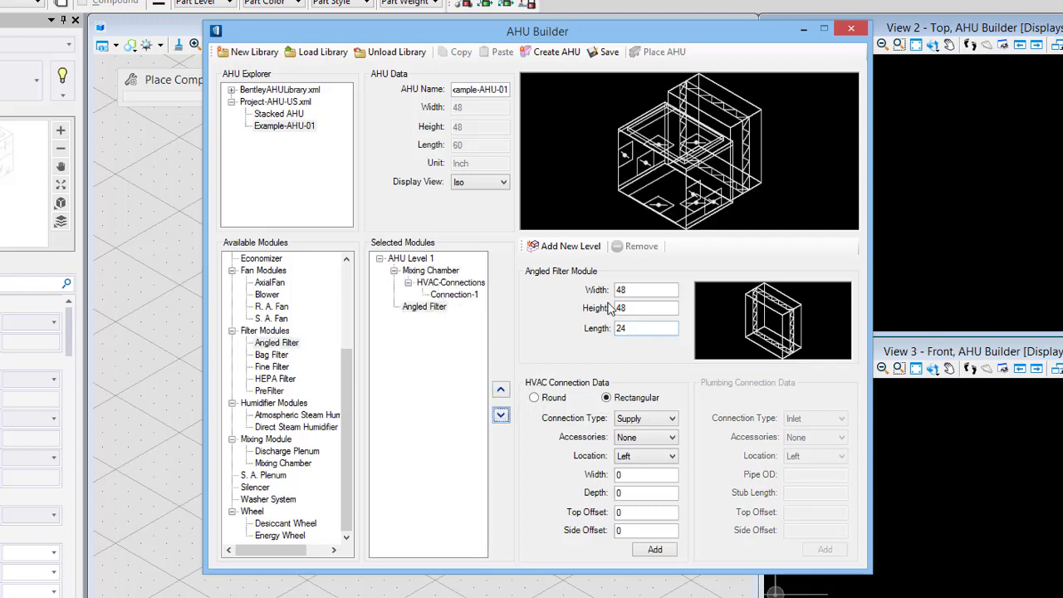
double_click(638, 290)
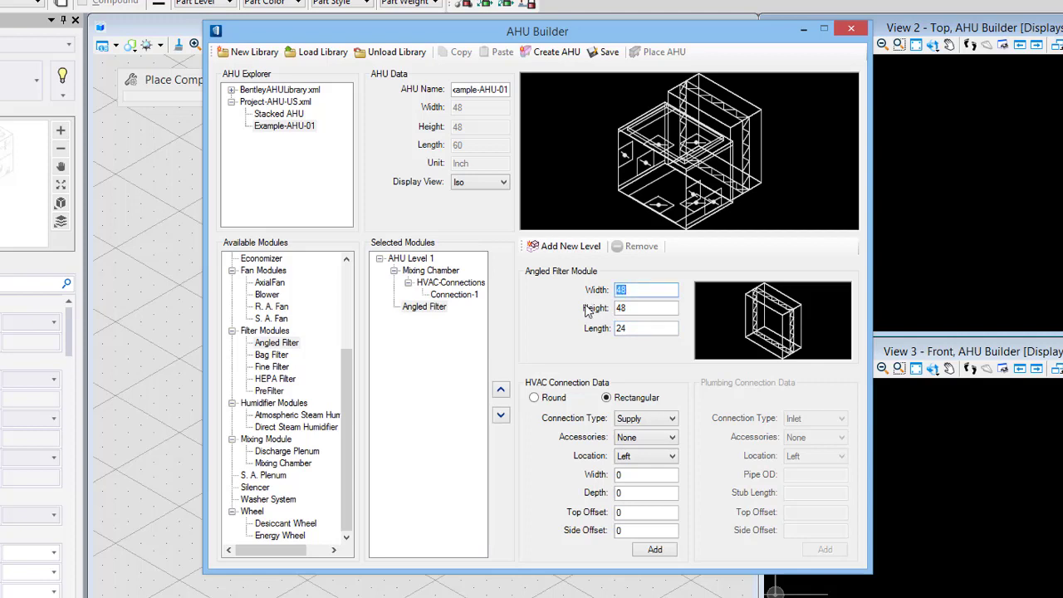
text(52)
key(Tab)
text(40)
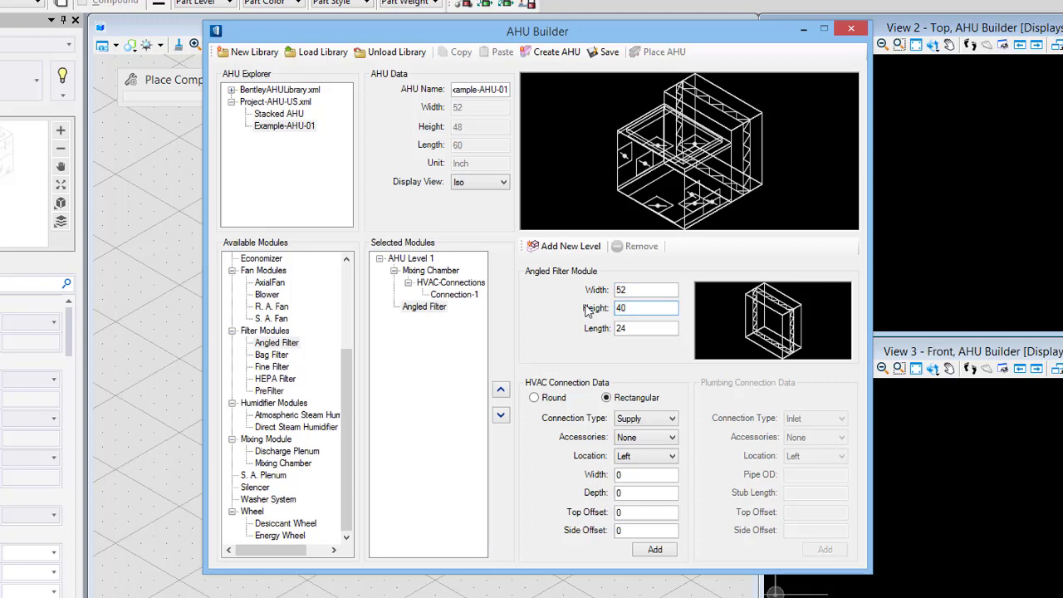
key(Tab)
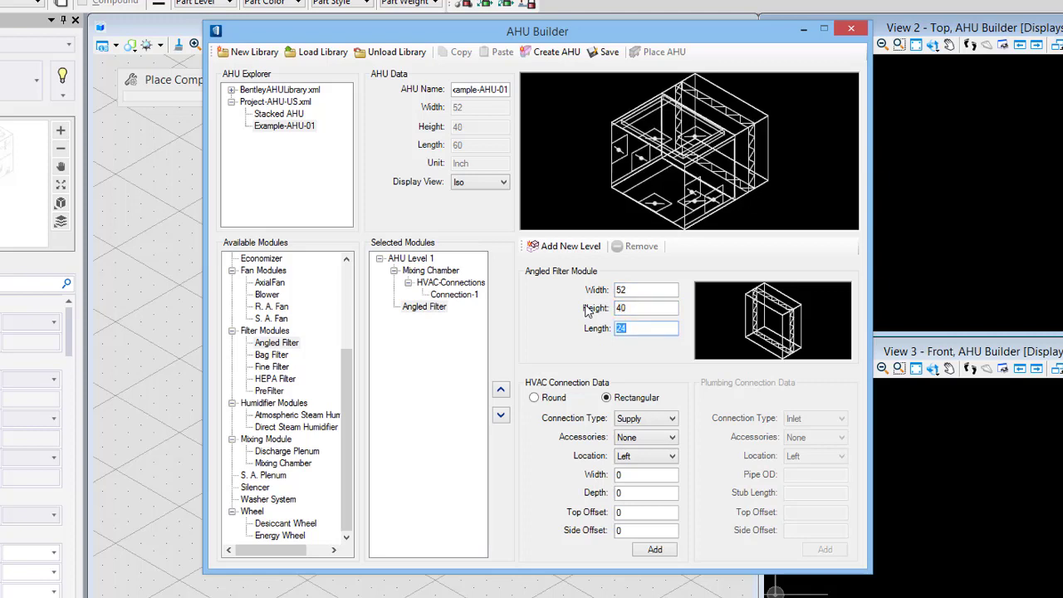
text(40)
key(Tab)
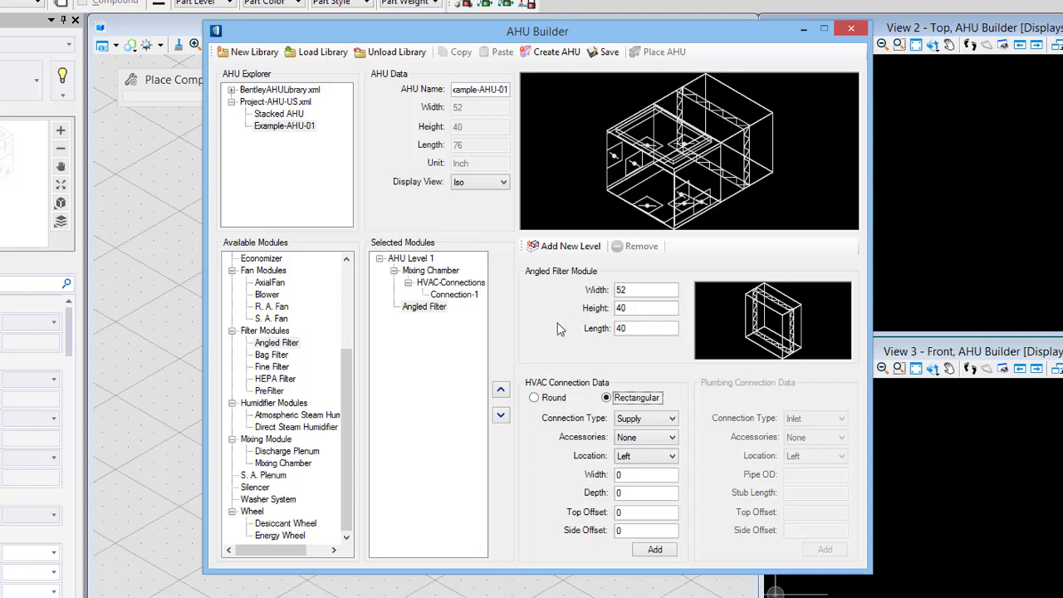
Add a Hydronic Cooling Coil module after the Angled Filter, sized 52 inches wide, 40 high and 40 long
drag(351, 370, 340, 284)
click(276, 297)
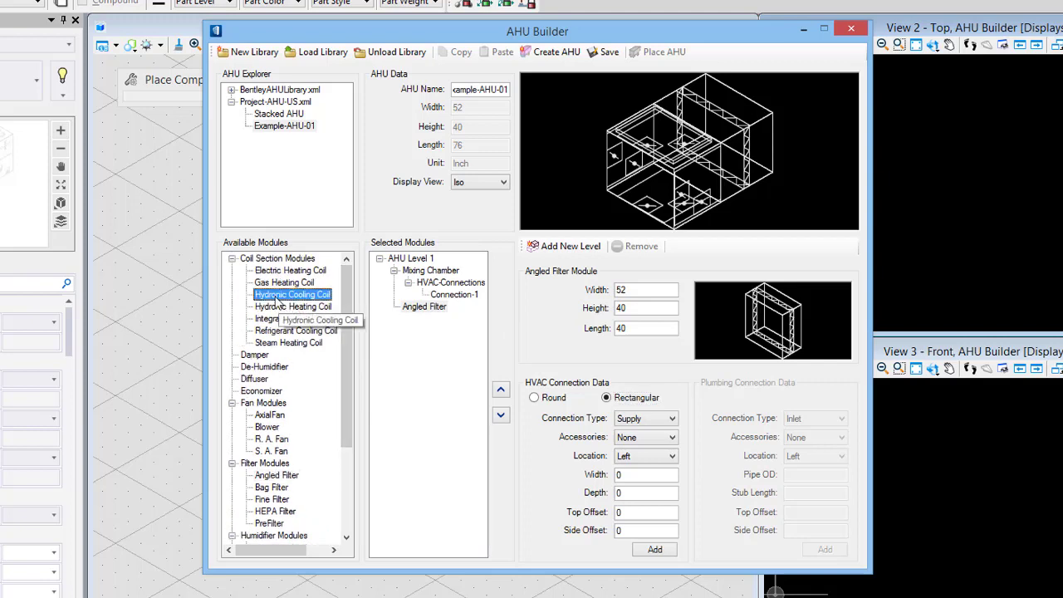
double_click(277, 297)
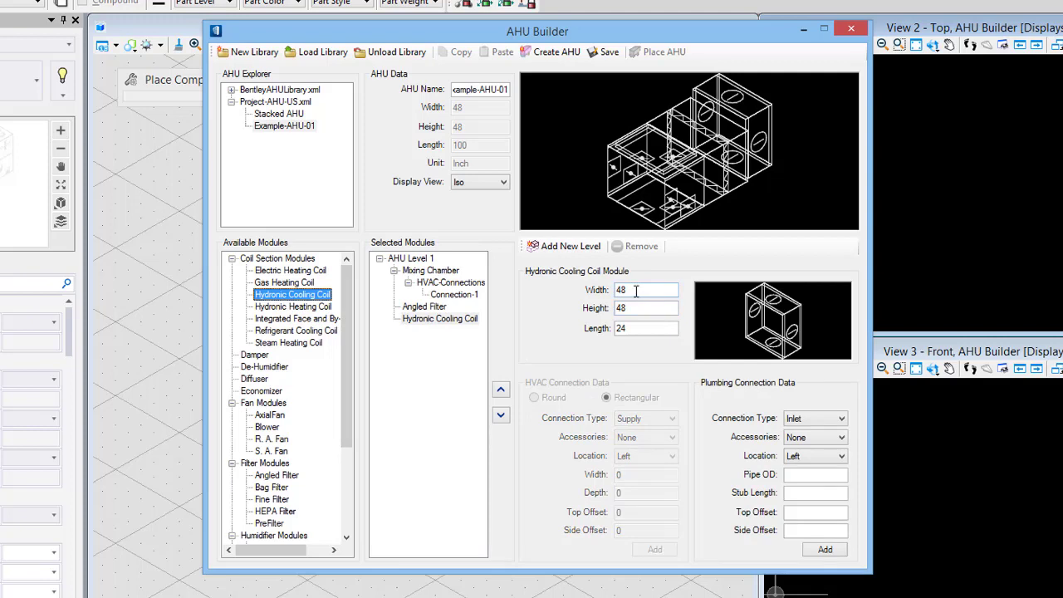
drag(633, 291, 575, 306)
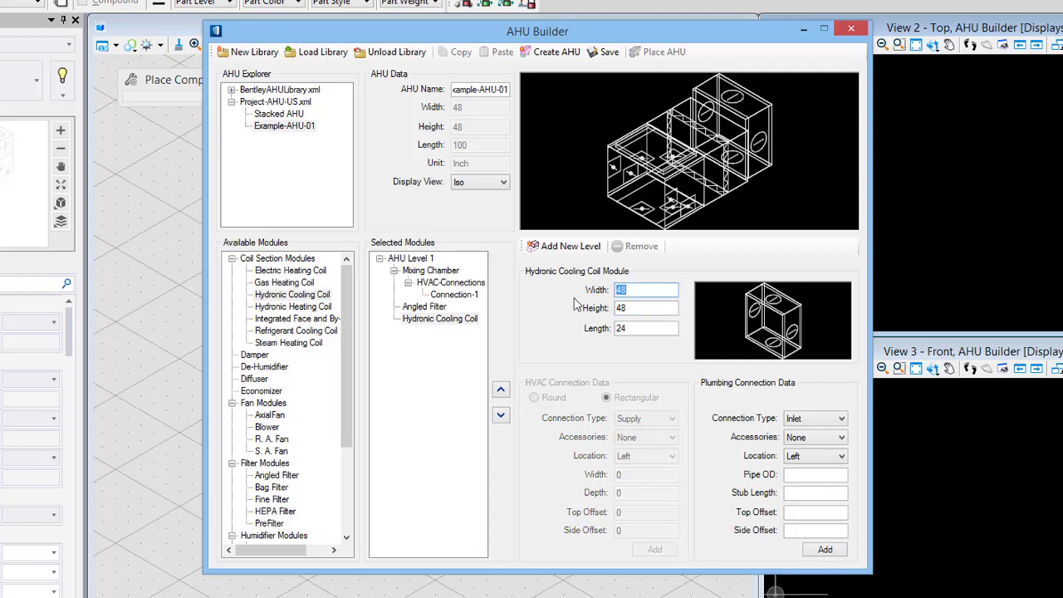
text(52)
key(Tab)
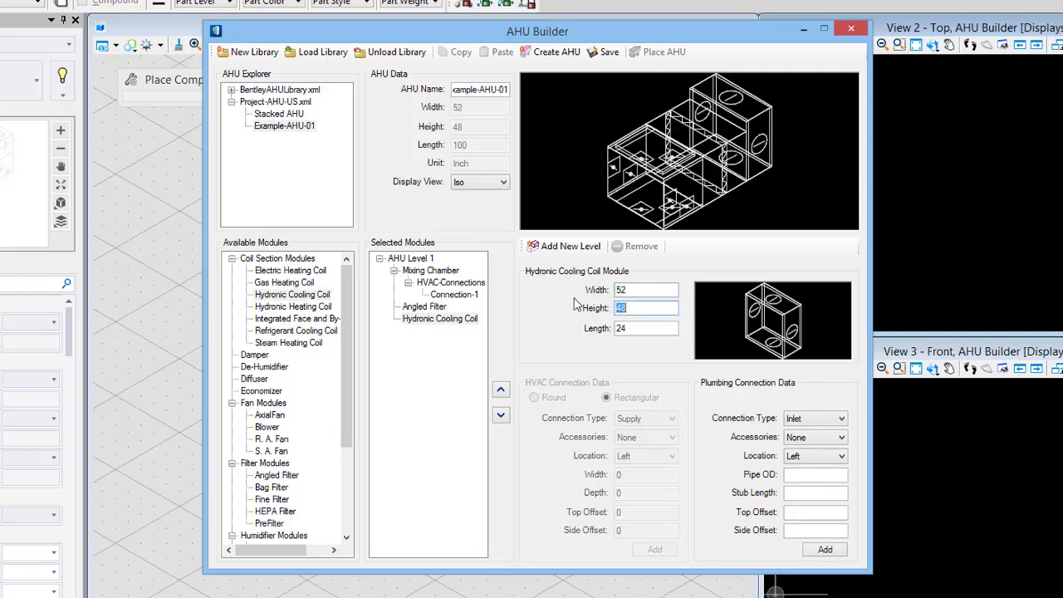
text(40)
key(Tab)
text(40)
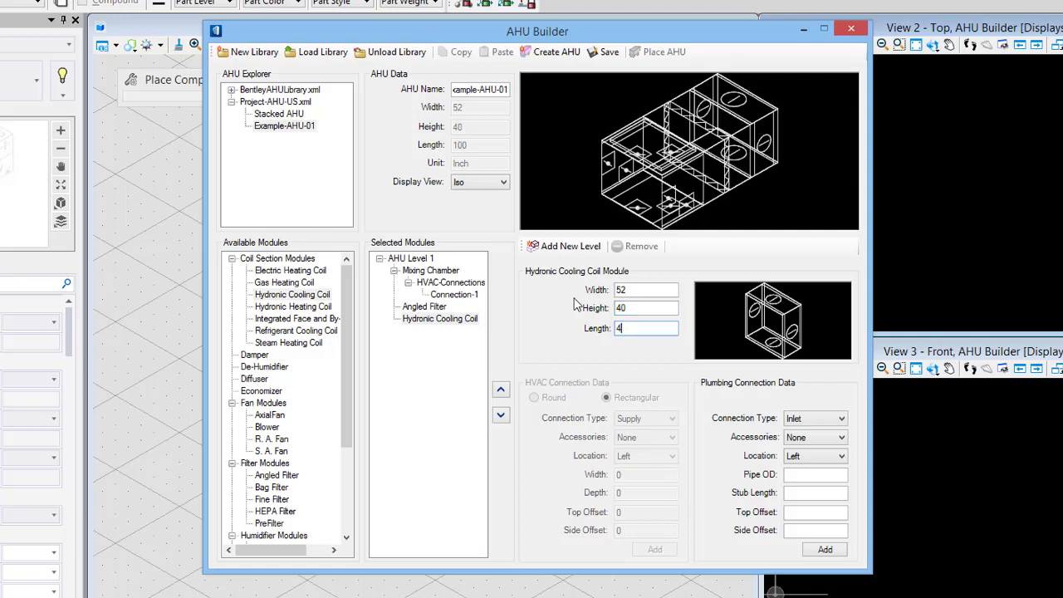
key(Tab)
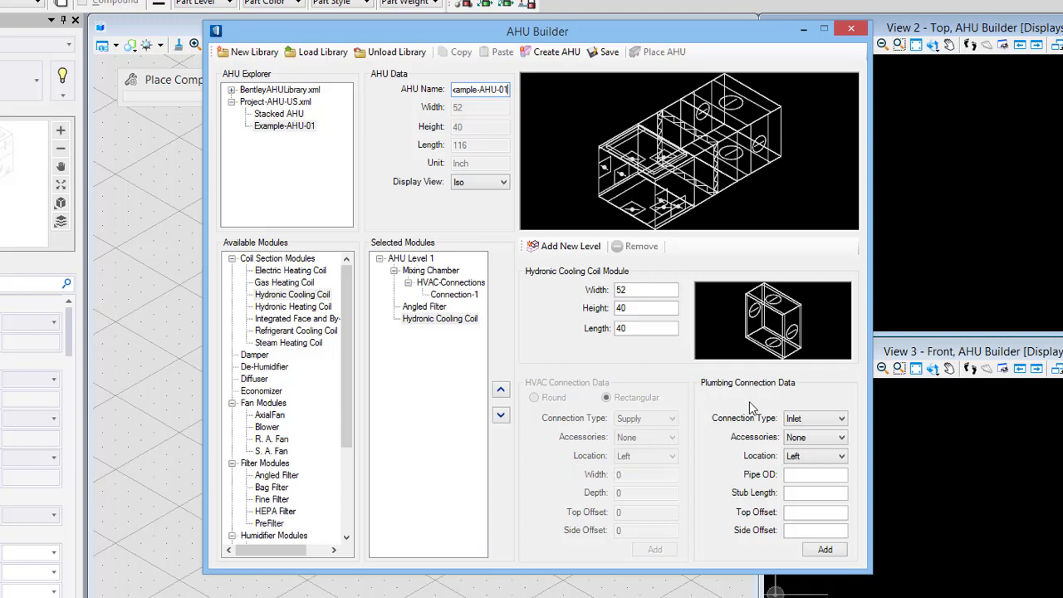
Define the cooling coil's plumbing connection as an Inlet located on the Back, with pipe OD 6 and stub length 4
click(814, 419)
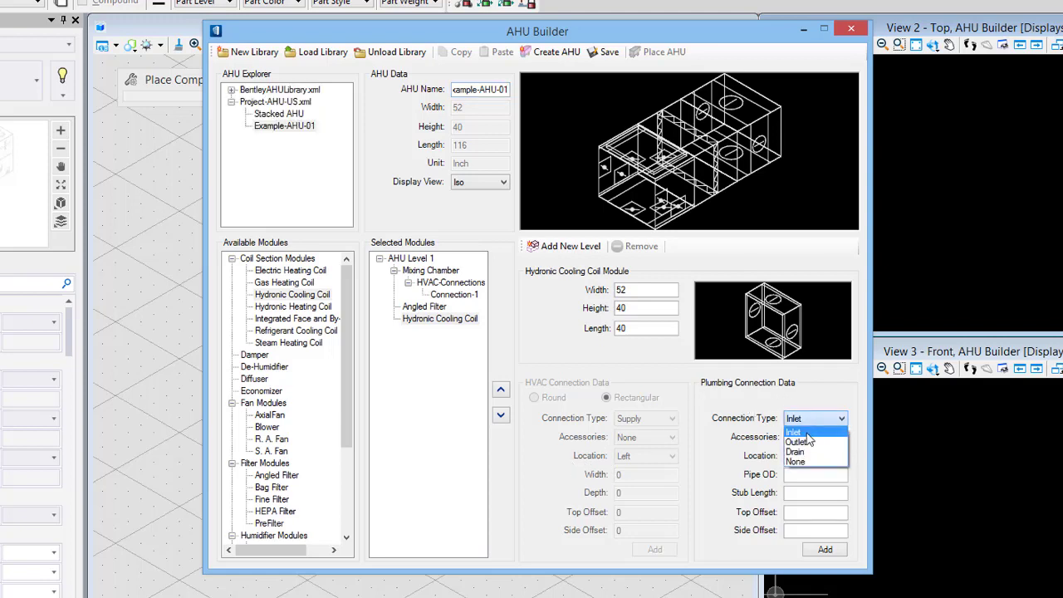
click(807, 432)
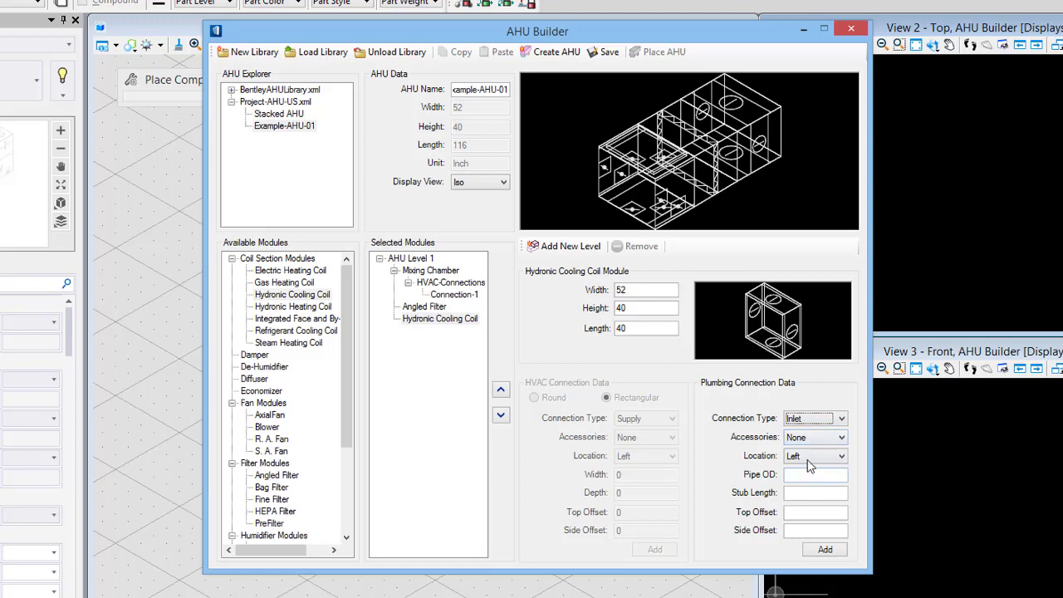
click(807, 457)
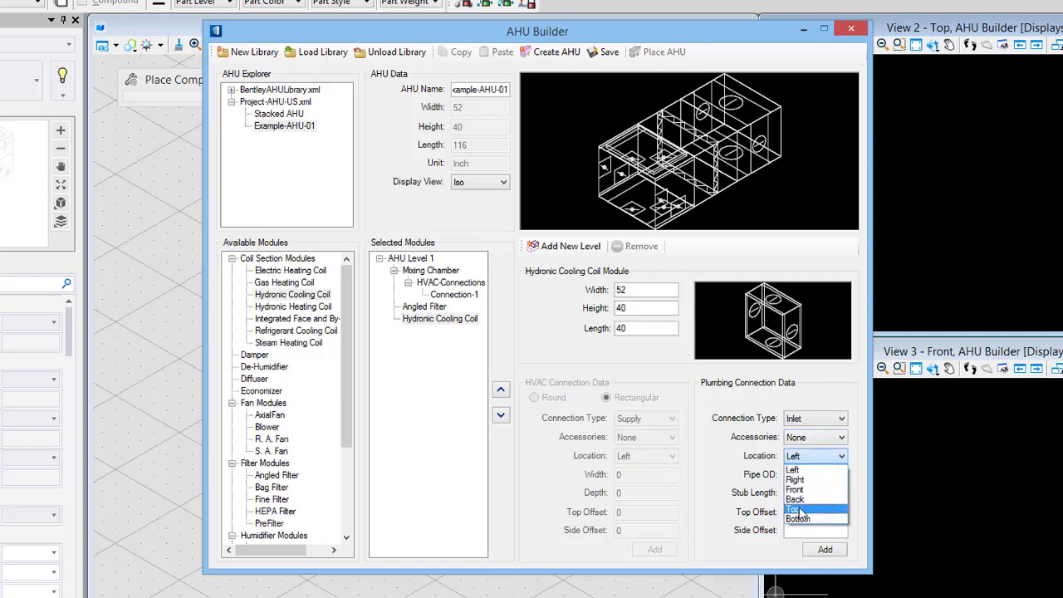
click(797, 499)
click(797, 475)
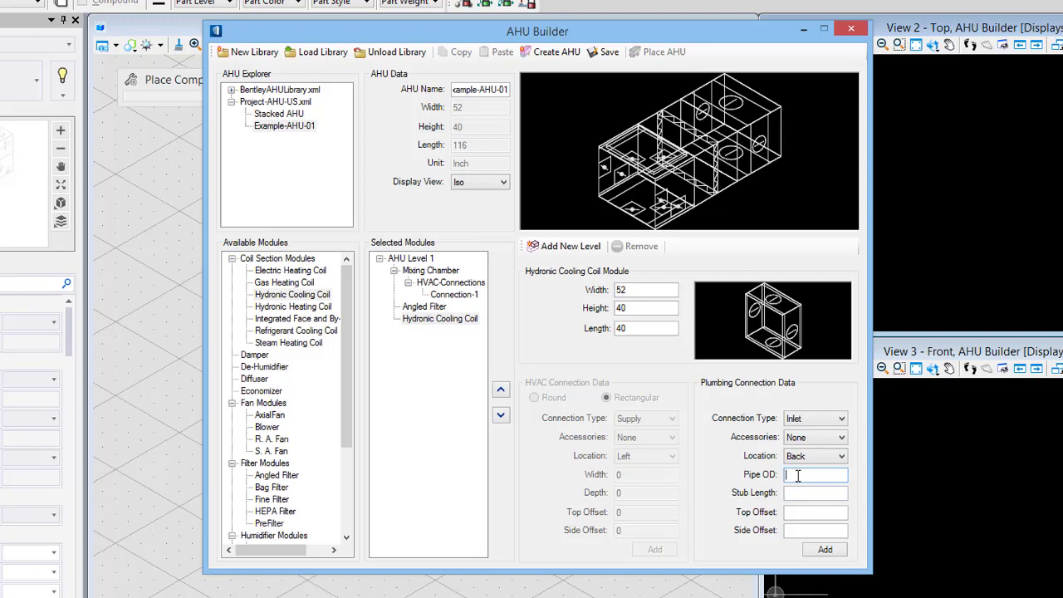
text(6)
key(Tab)
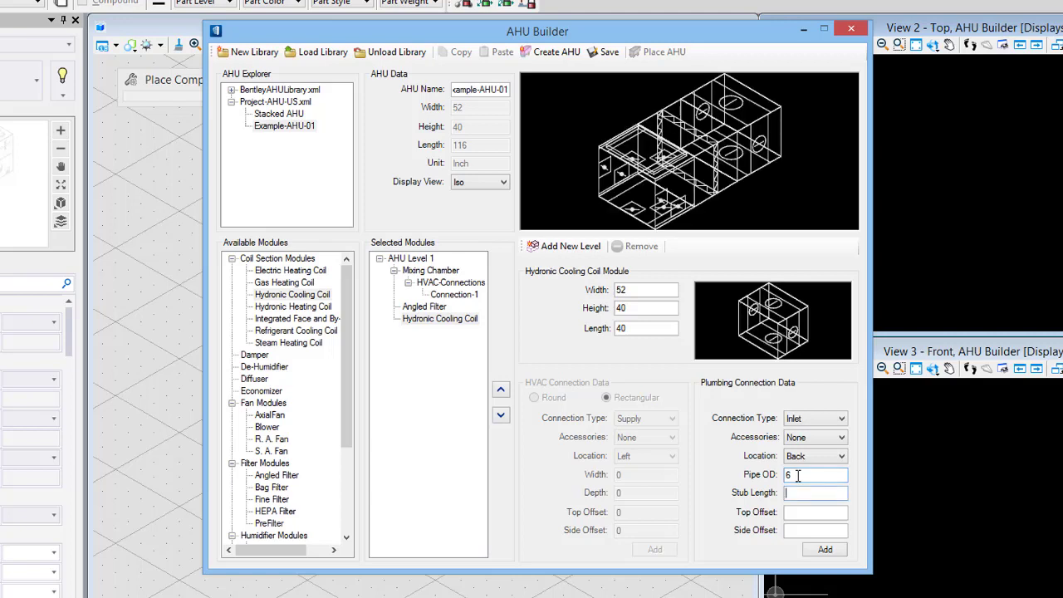
text(4)
key(Tab)
Using the Back display view, add the inlet connection with top offset 8 and side offset 6, and check it in the Iso view
click(475, 182)
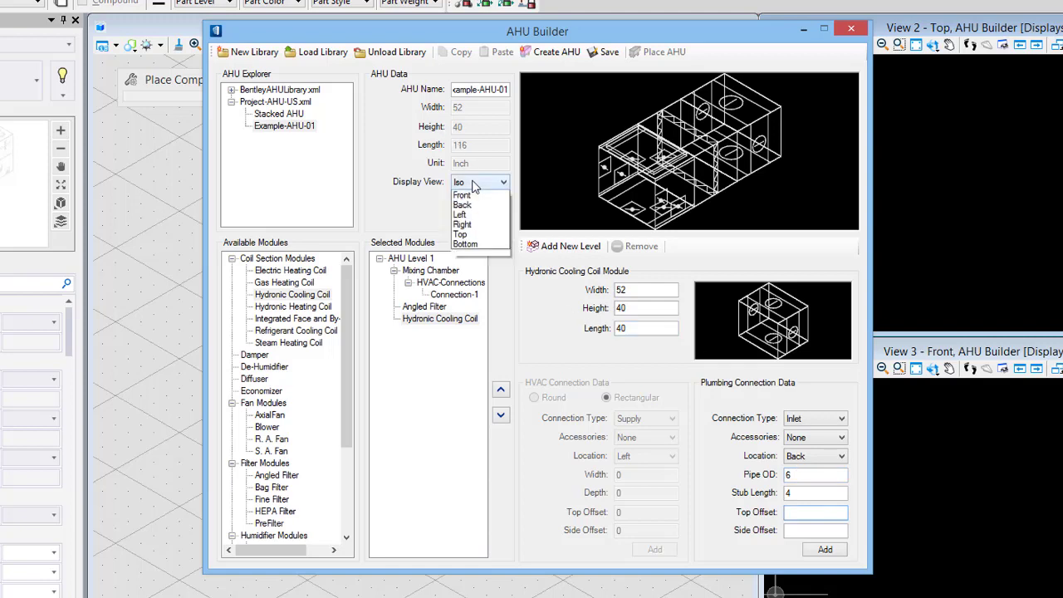
click(473, 215)
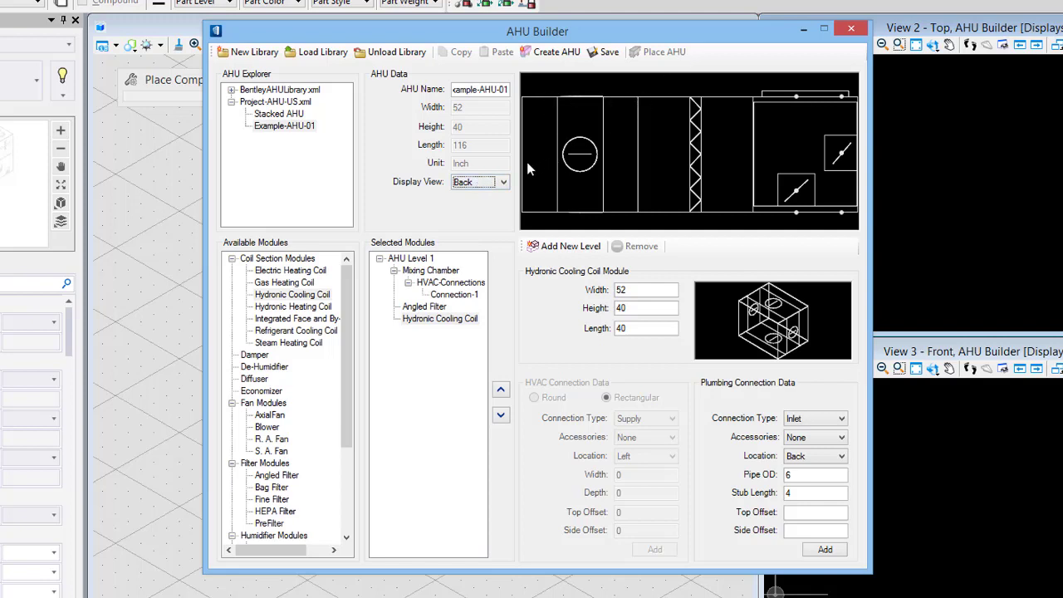
click(793, 514)
text(8)
key(Tab)
text(6)
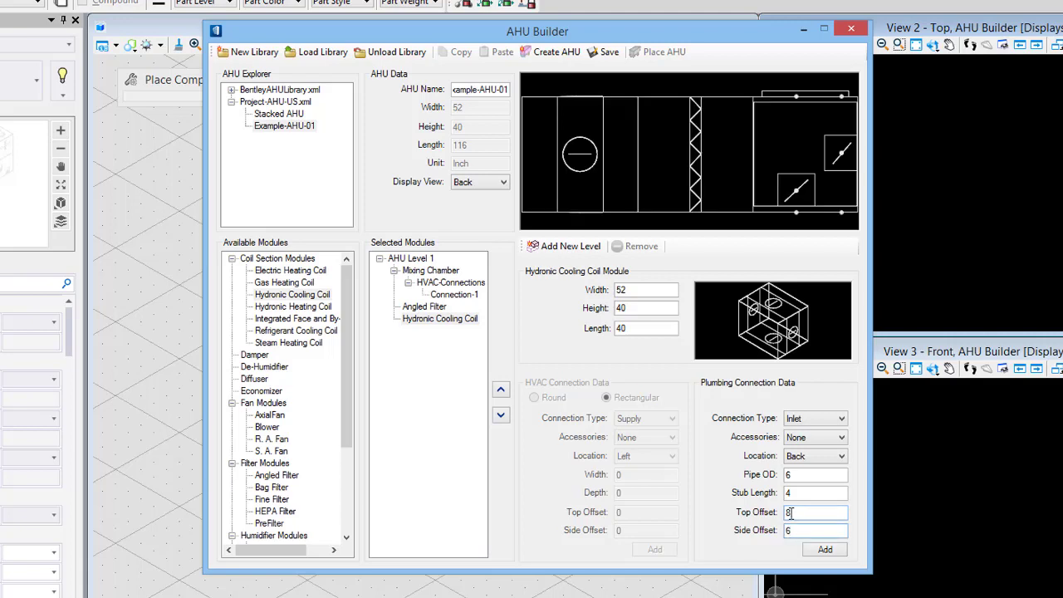
click(825, 551)
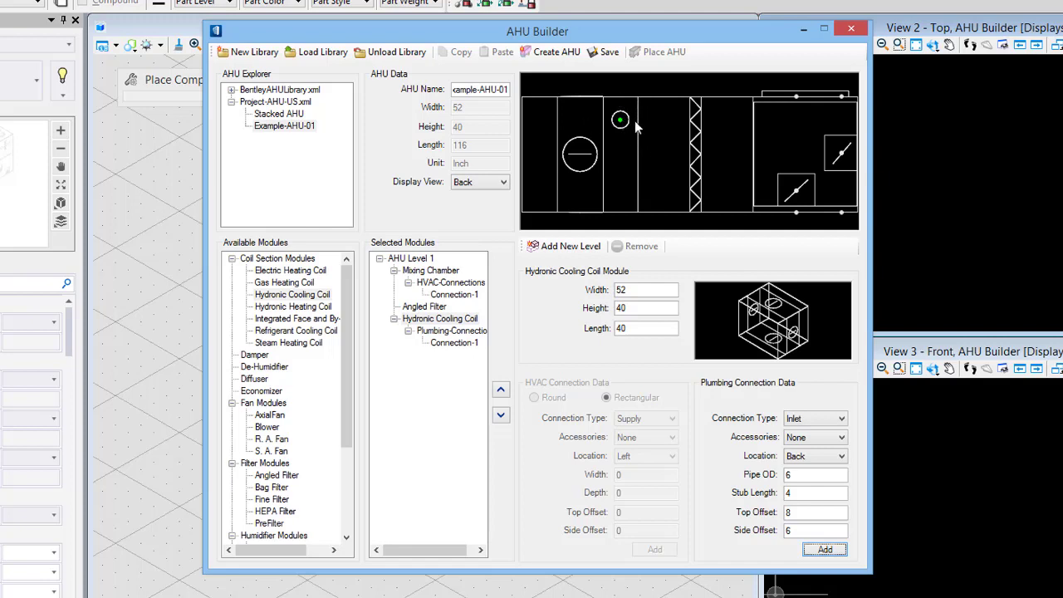
click(486, 182)
click(471, 203)
Add an Outlet plumbing connection to the cooling coil with top offset 32 and side offset 12
click(840, 419)
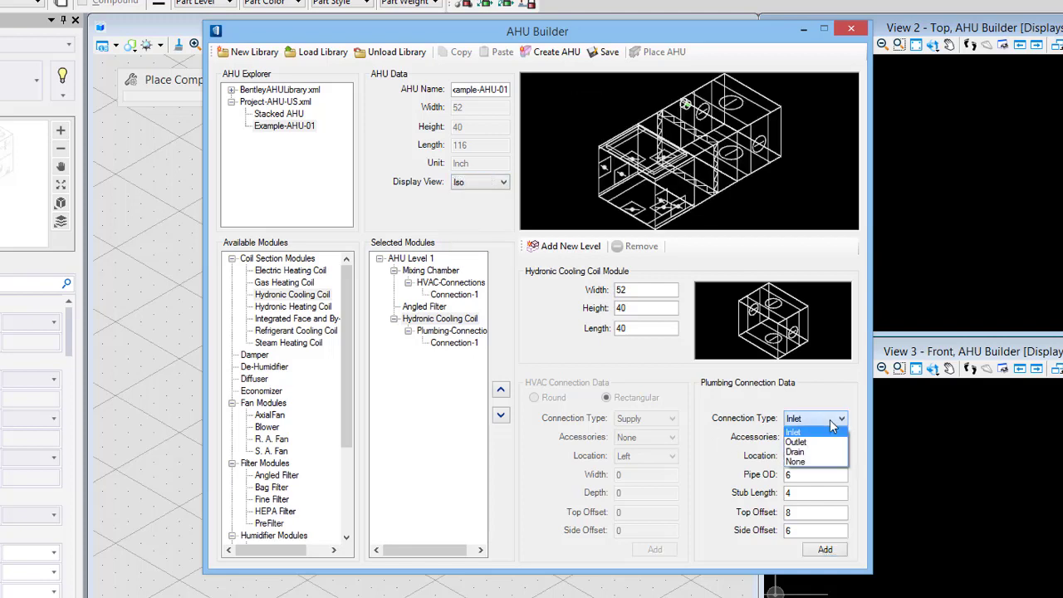
click(822, 440)
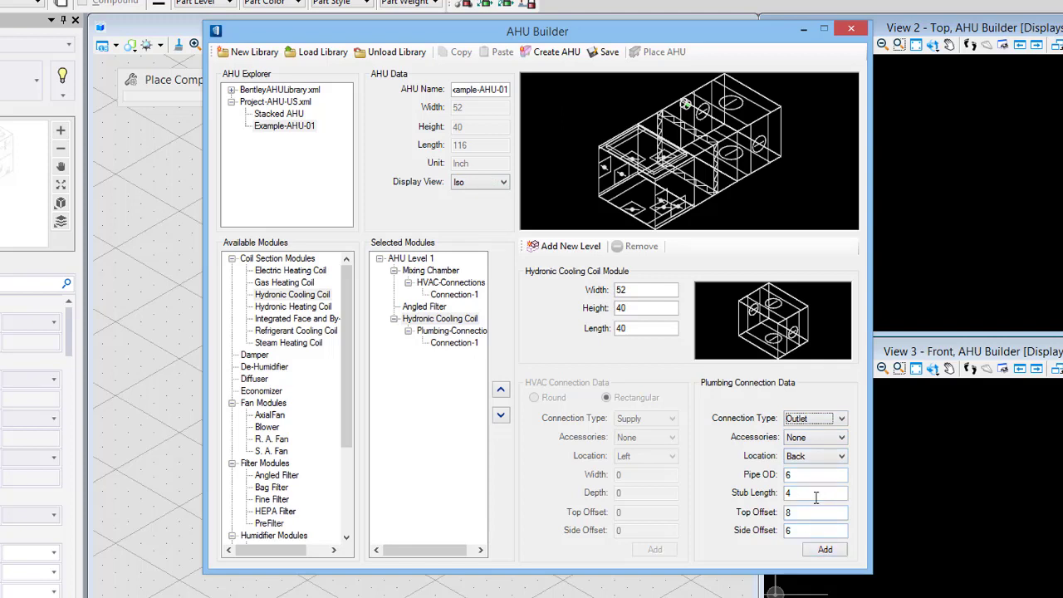
drag(810, 509, 762, 510)
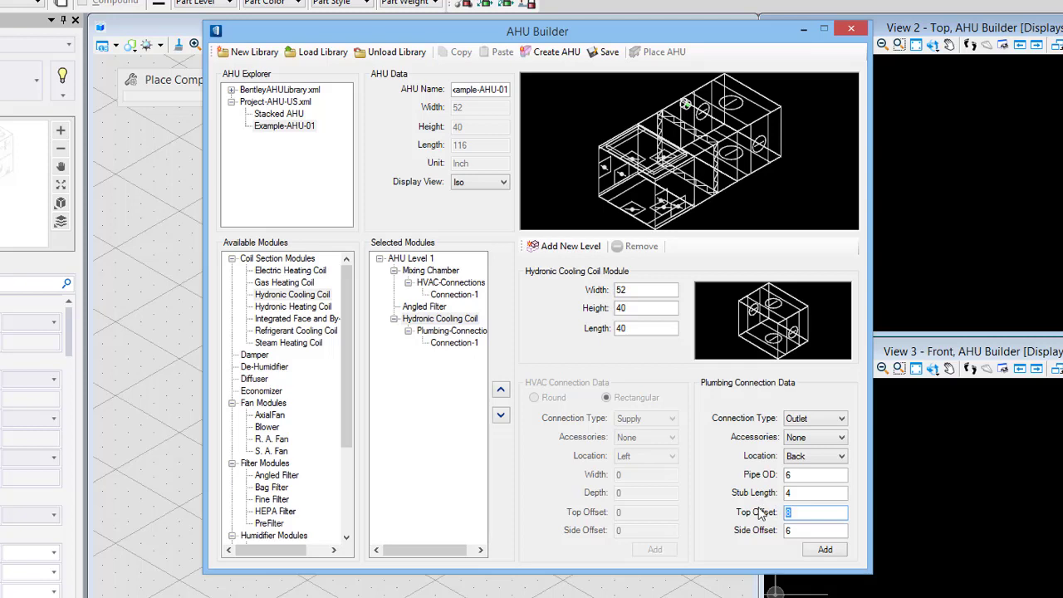
text(32)
key(Tab)
text(12)
click(823, 551)
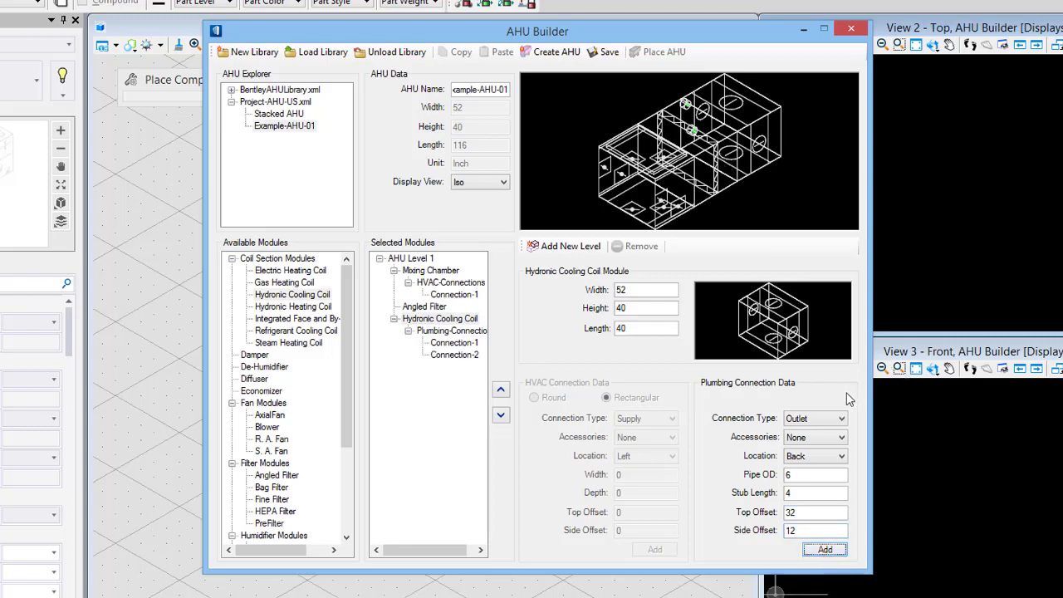
Add a Drain plumbing connection to the cooling coil with pipe OD 2 and top offset 38
click(813, 419)
click(798, 452)
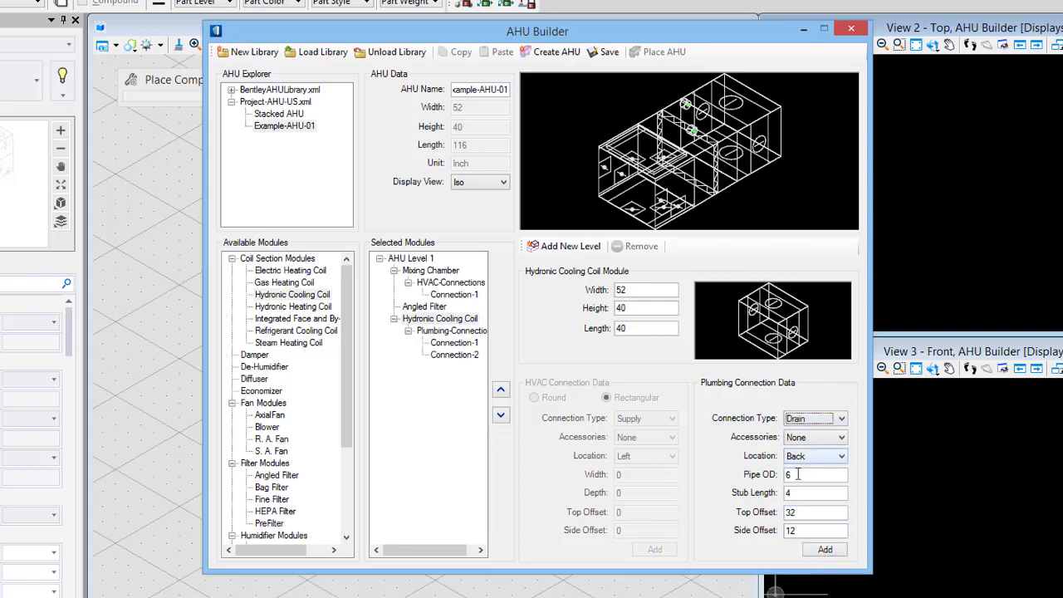
double_click(791, 475)
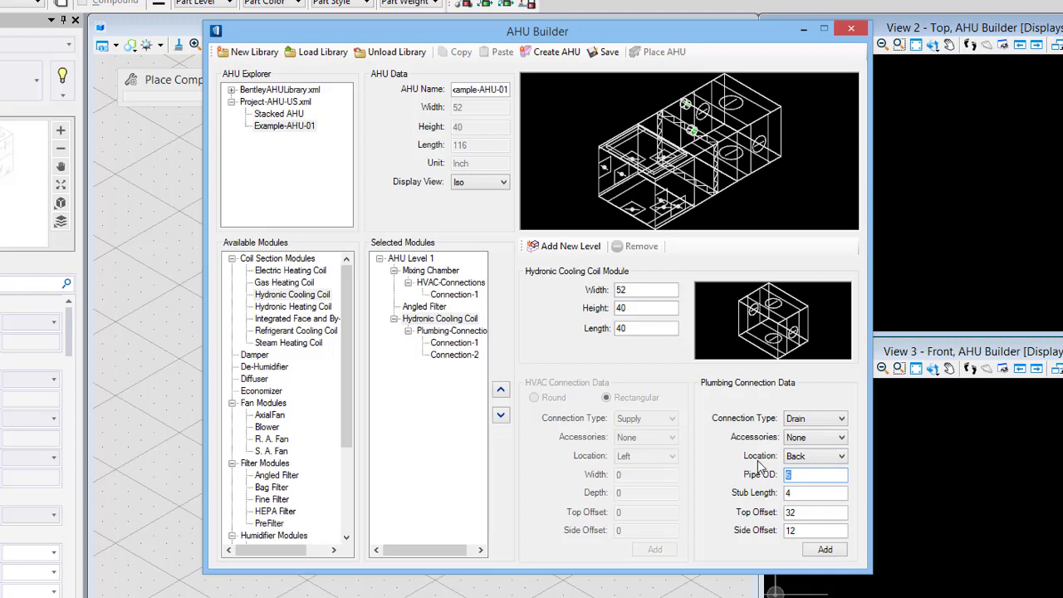
text(2)
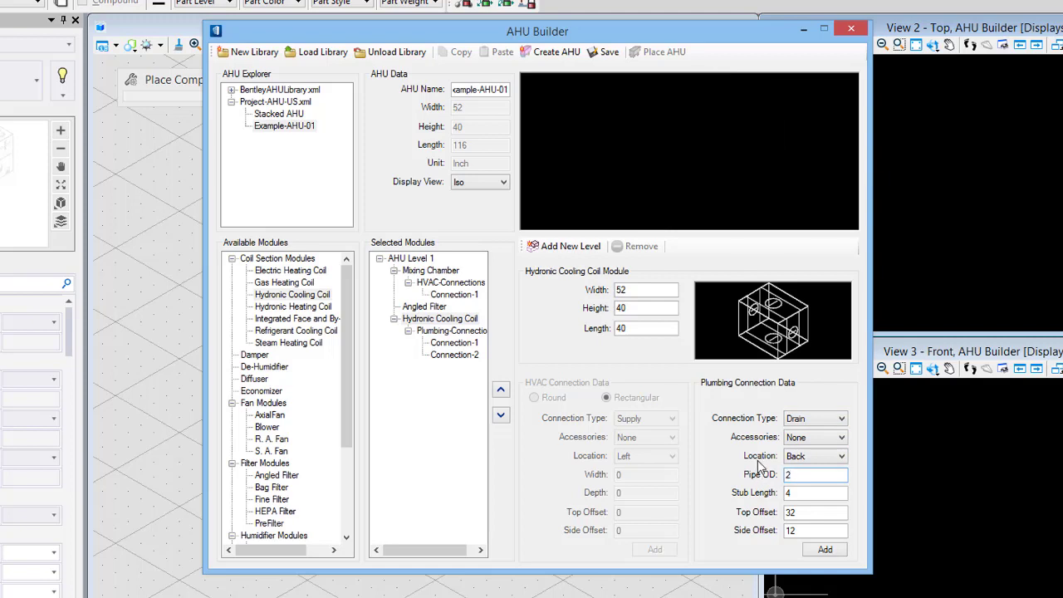
key(Tab)
key(Tab)
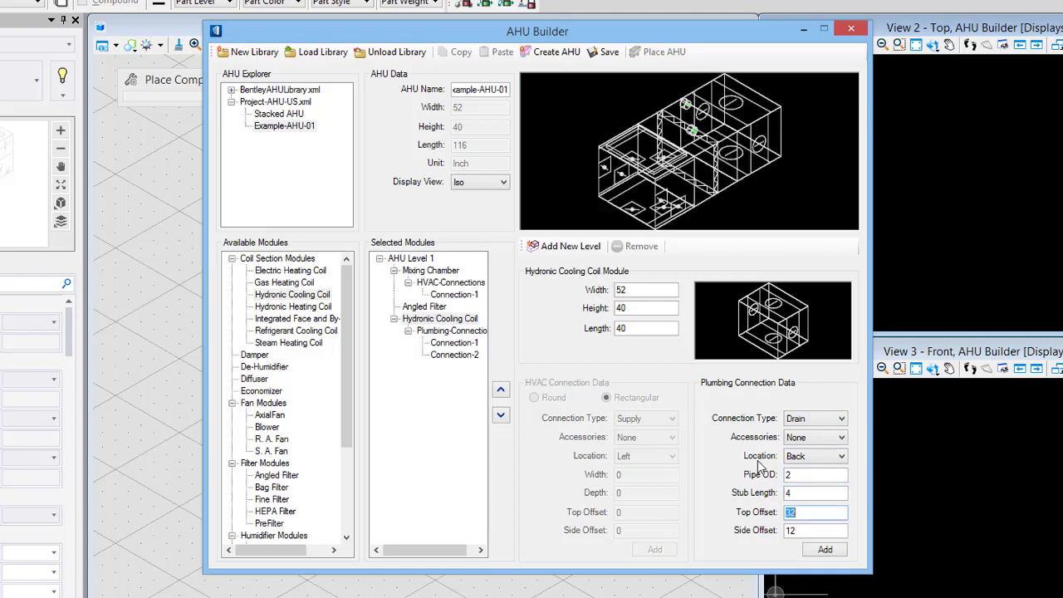
text(38)
key(Tab)
click(822, 550)
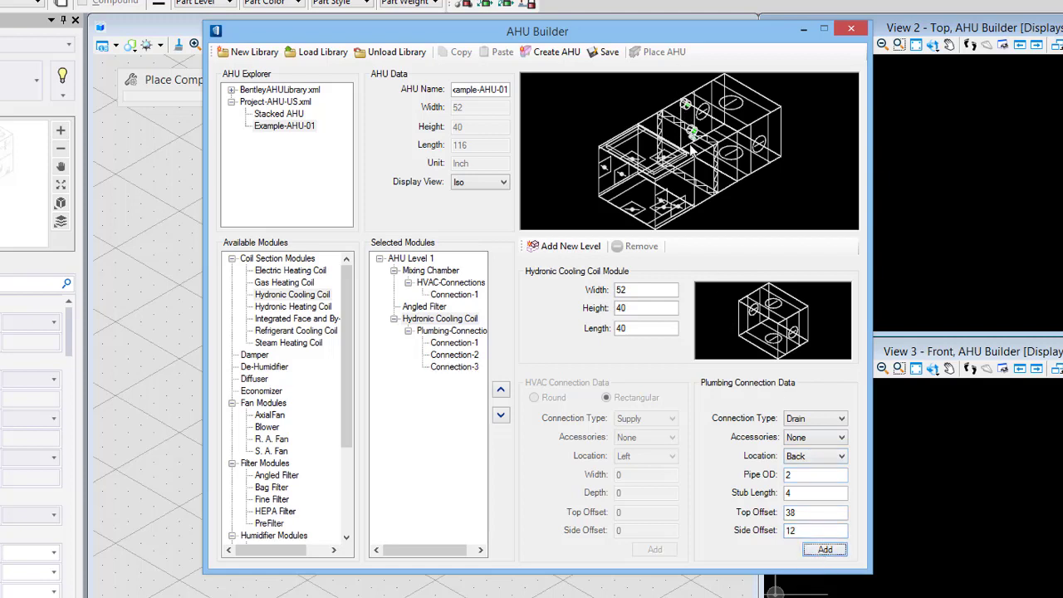
Examine the cooling coil's plumbing connections in the Front display view, then return to the Iso view
click(480, 182)
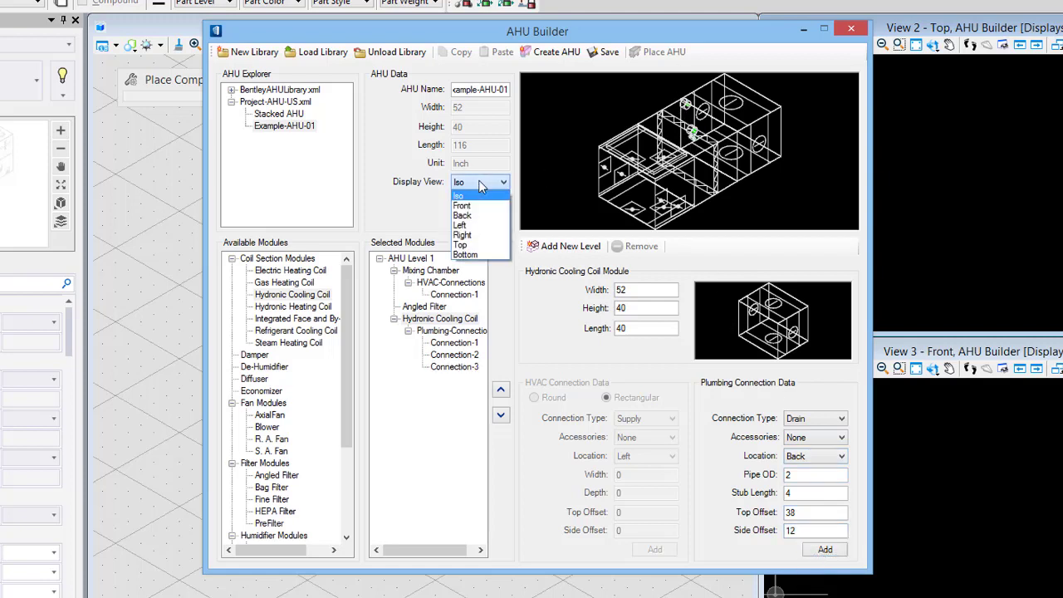
click(468, 213)
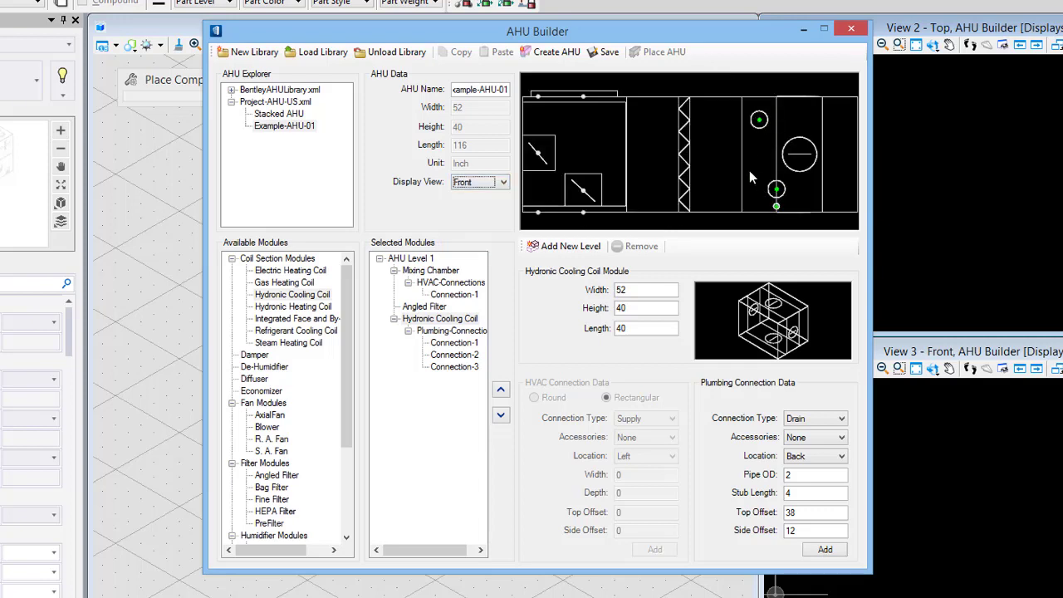
click(482, 181)
click(484, 200)
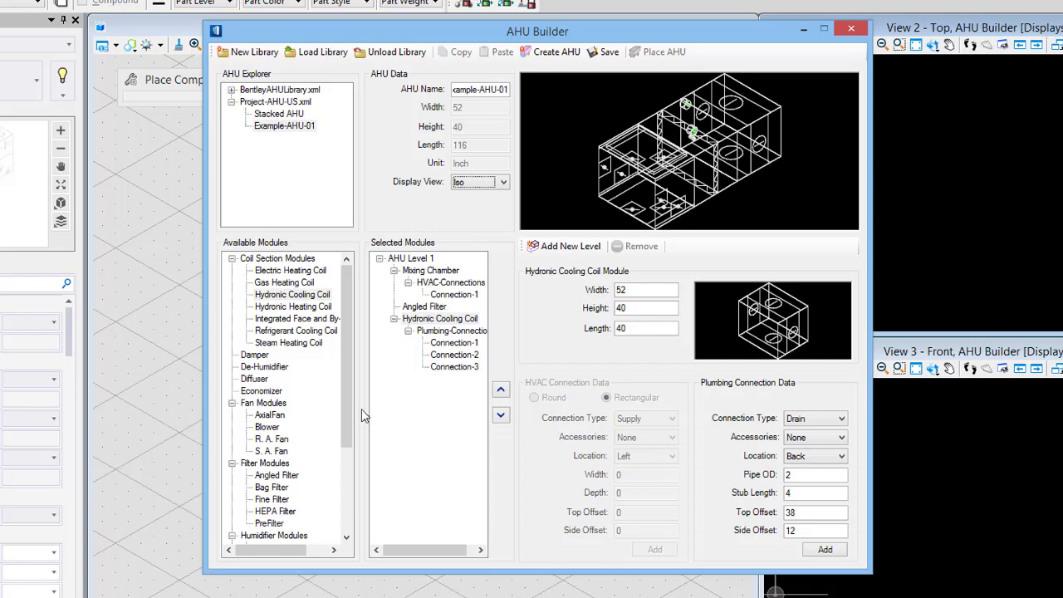
Add a Silencer module to AHU Level 1 and size it to width 52, height 38 and length 18
drag(344, 403, 336, 508)
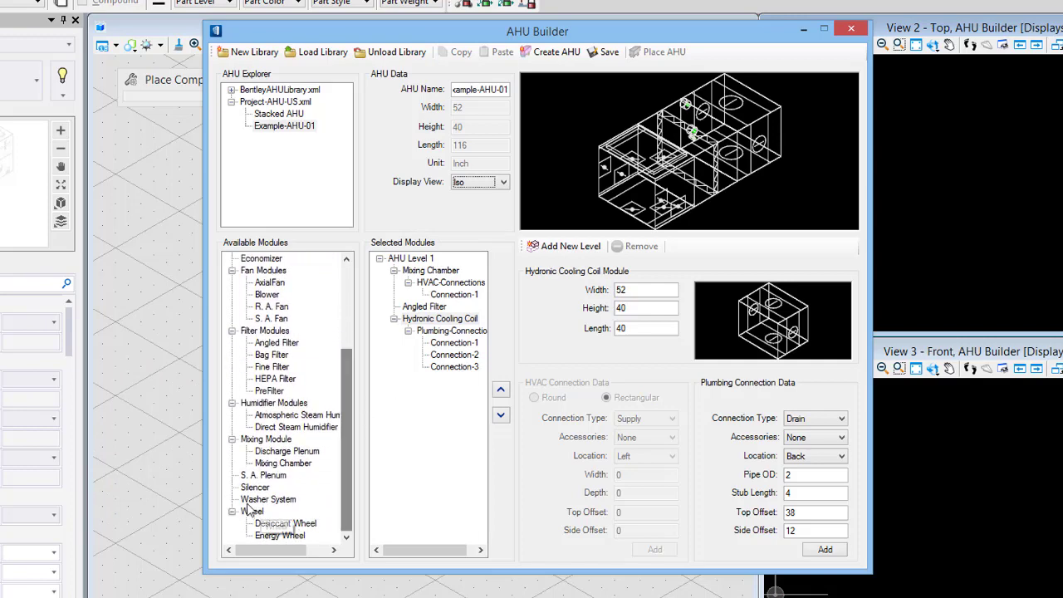
double_click(255, 488)
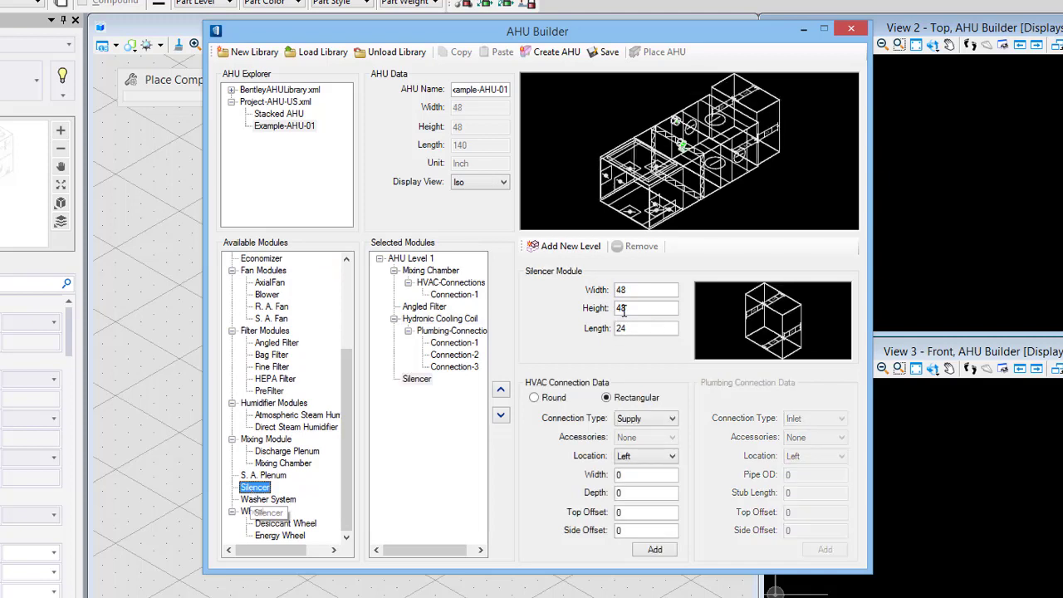
double_click(631, 290)
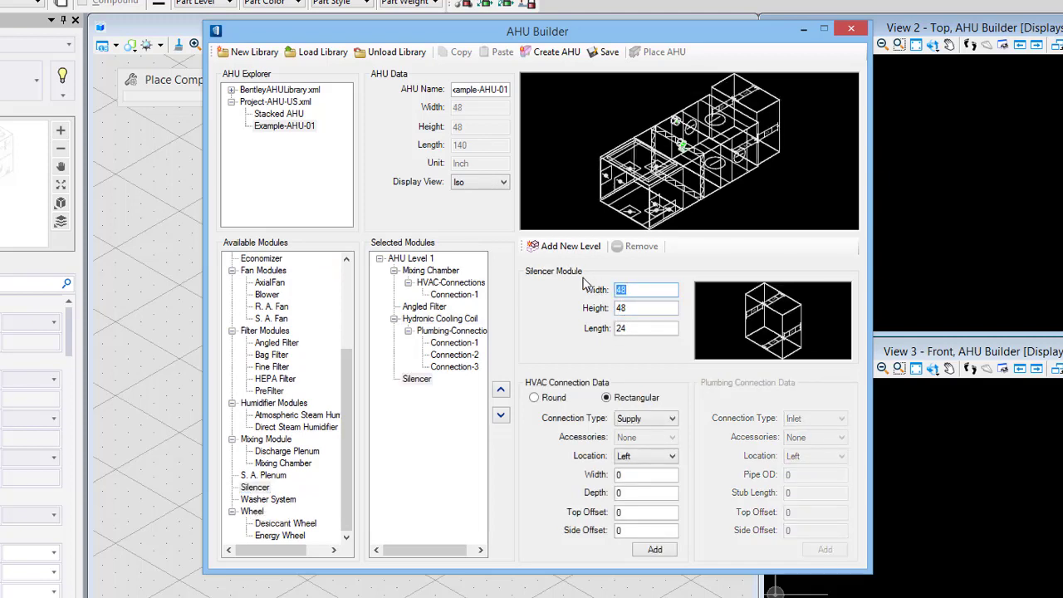
text(52)
key(Tab)
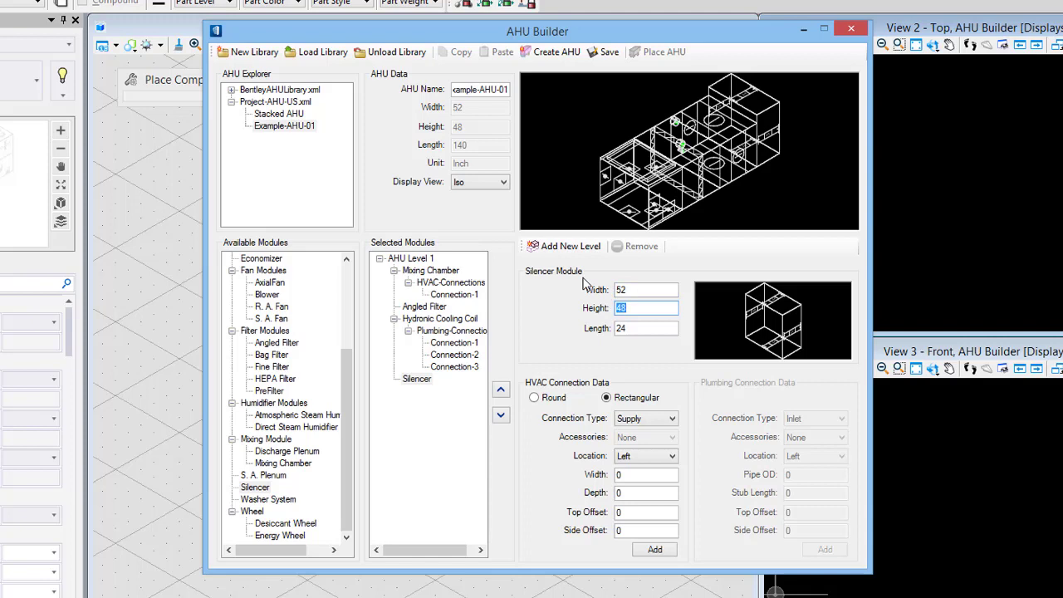
text(3)
key(Tab)
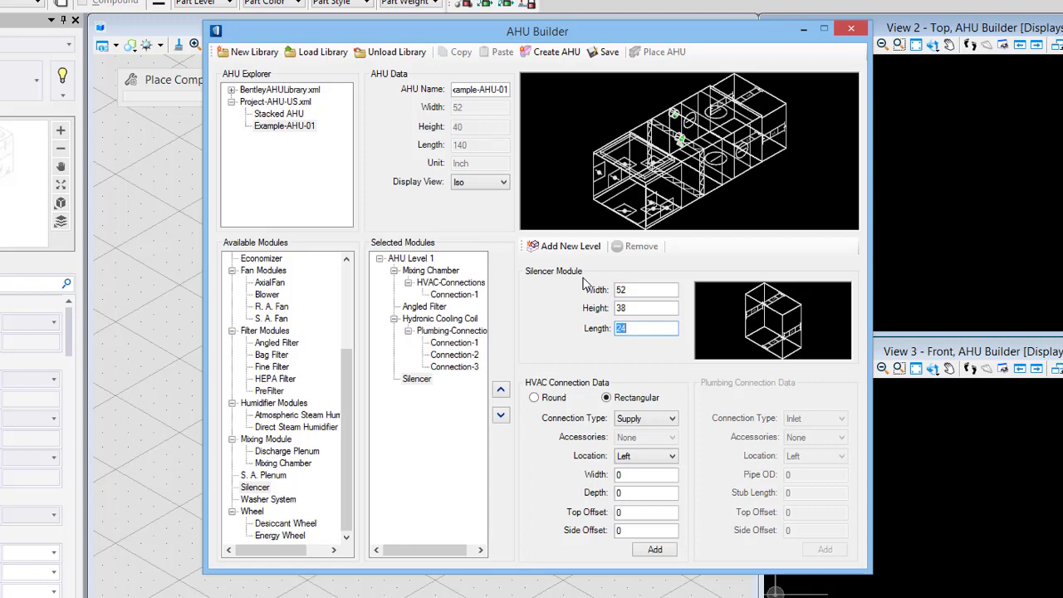
text(18)
key(Tab)
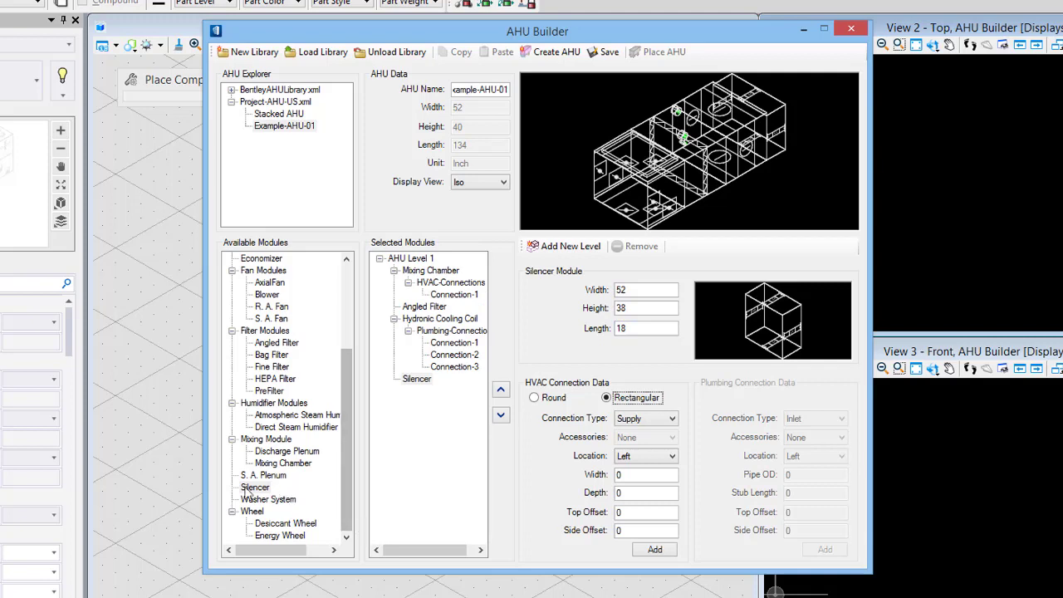
Add an S. A. Fan module after the silencer and size it to width 52, height 40 and length 40
scroll(349, 440, up, 2)
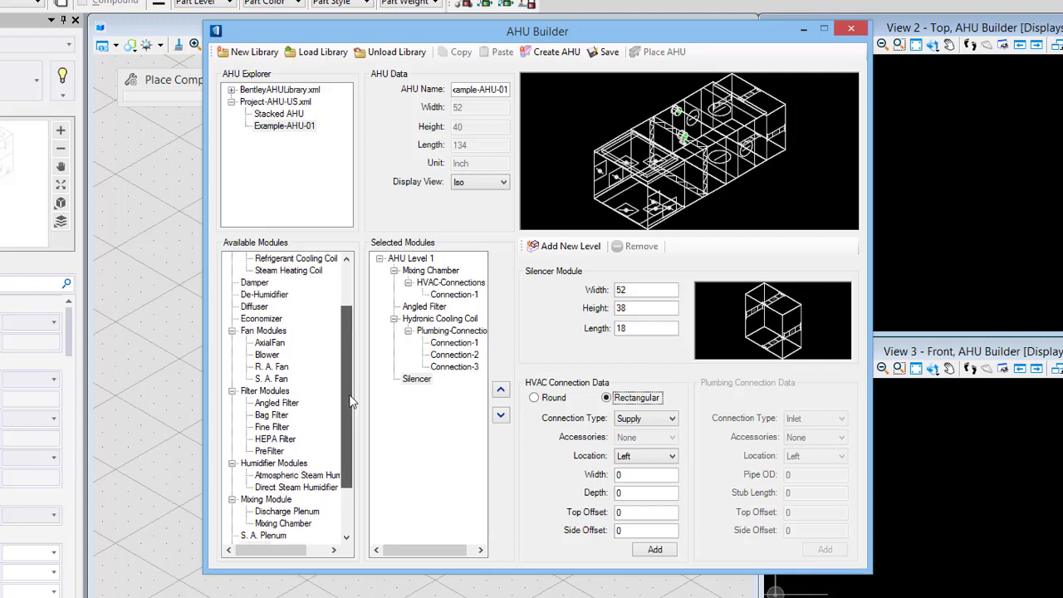
double_click(279, 403)
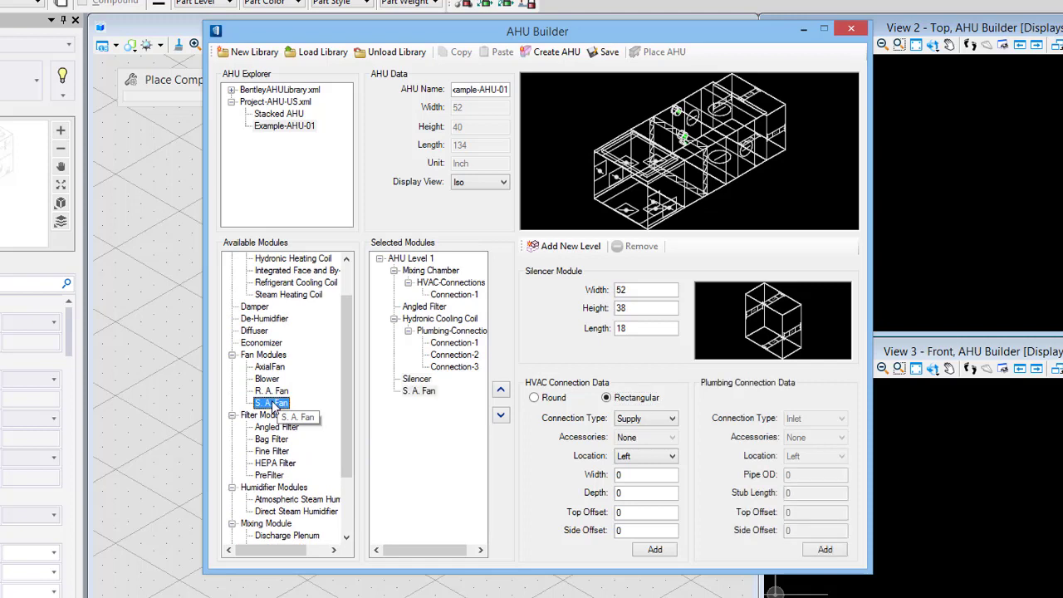
double_click(635, 289)
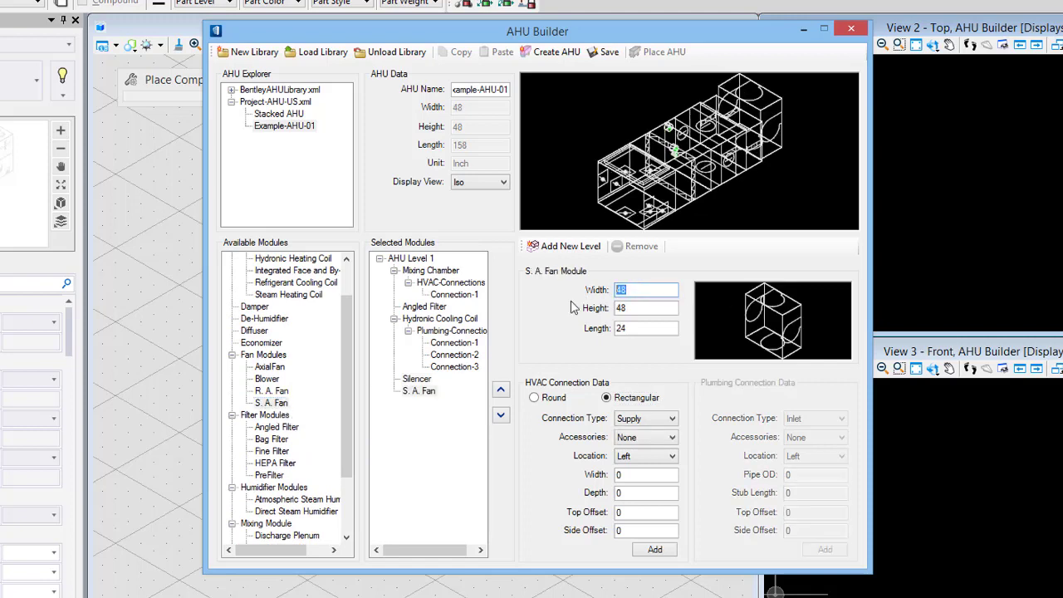
text(52)
key(Tab)
text(4)
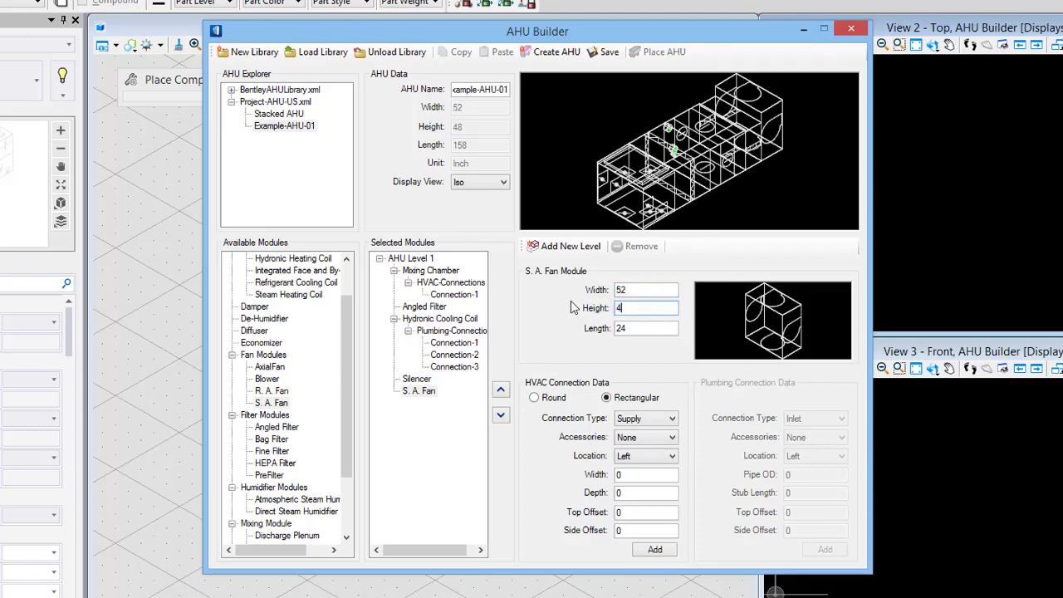
text(0)
key(Tab)
text(40)
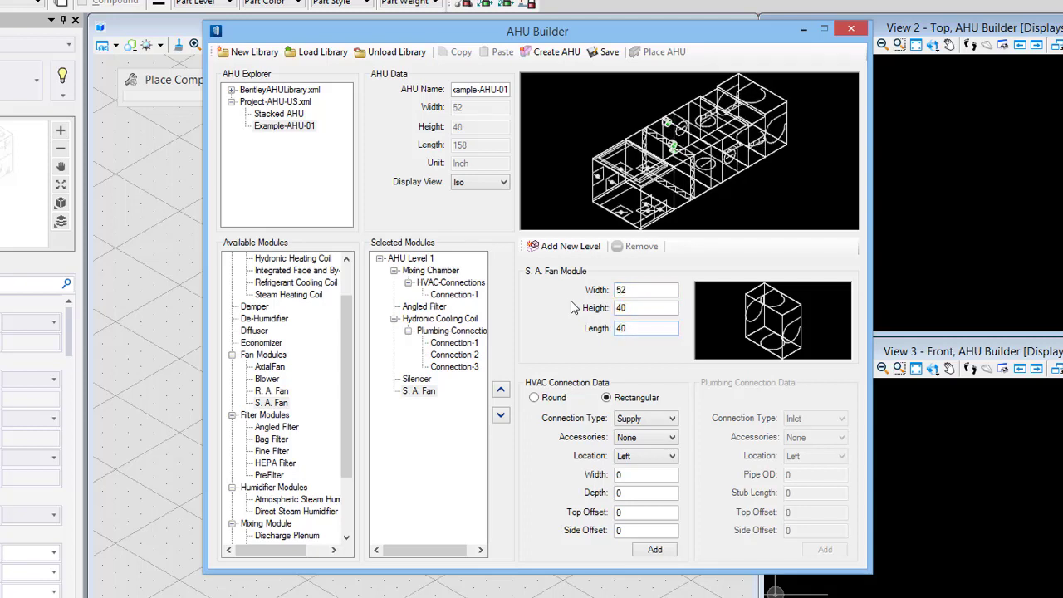
key(Tab)
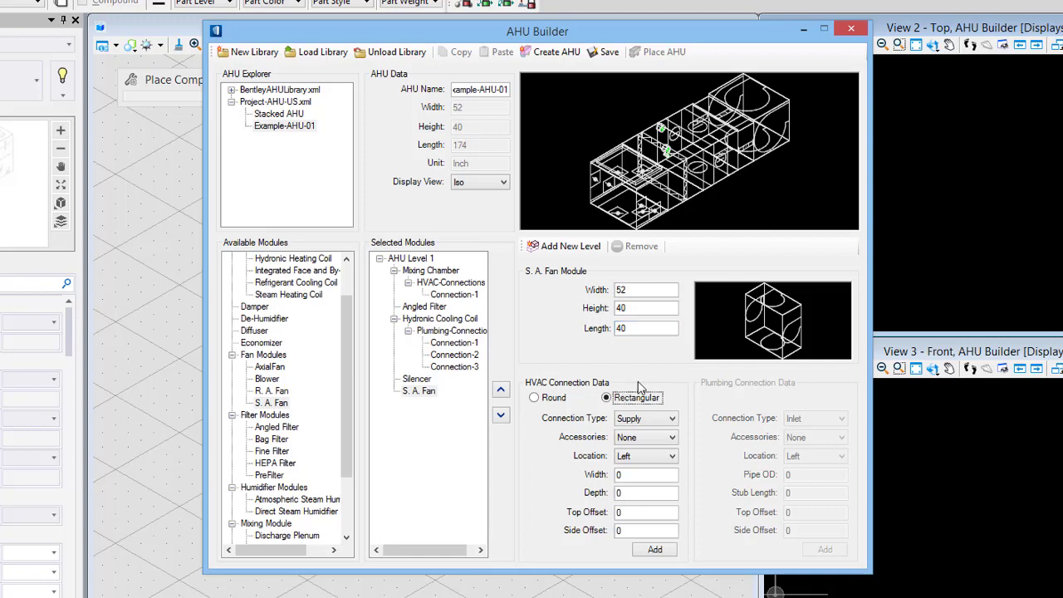
Add a rectangular Supply connection without accessories on the S. A. Fan's Right side, with width 32, depth 20, top offset 28 and side offset 20
click(645, 440)
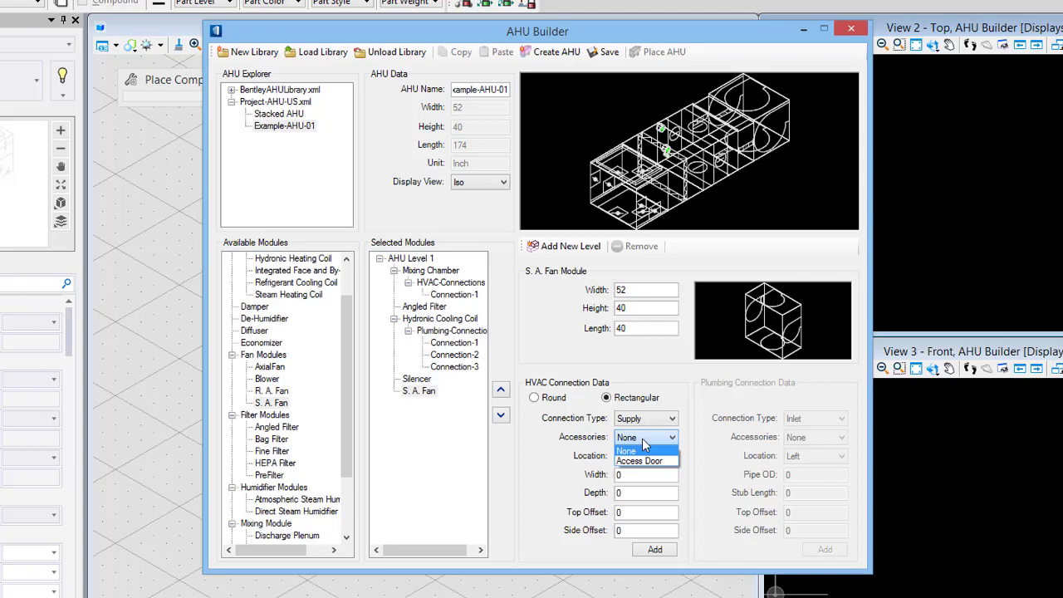
click(643, 450)
click(650, 456)
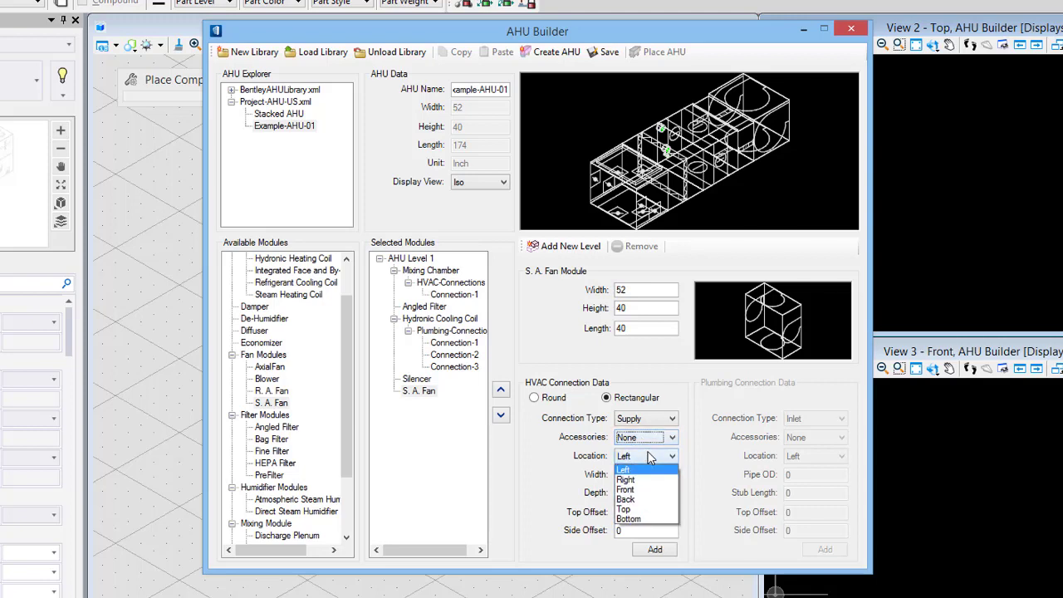
click(626, 479)
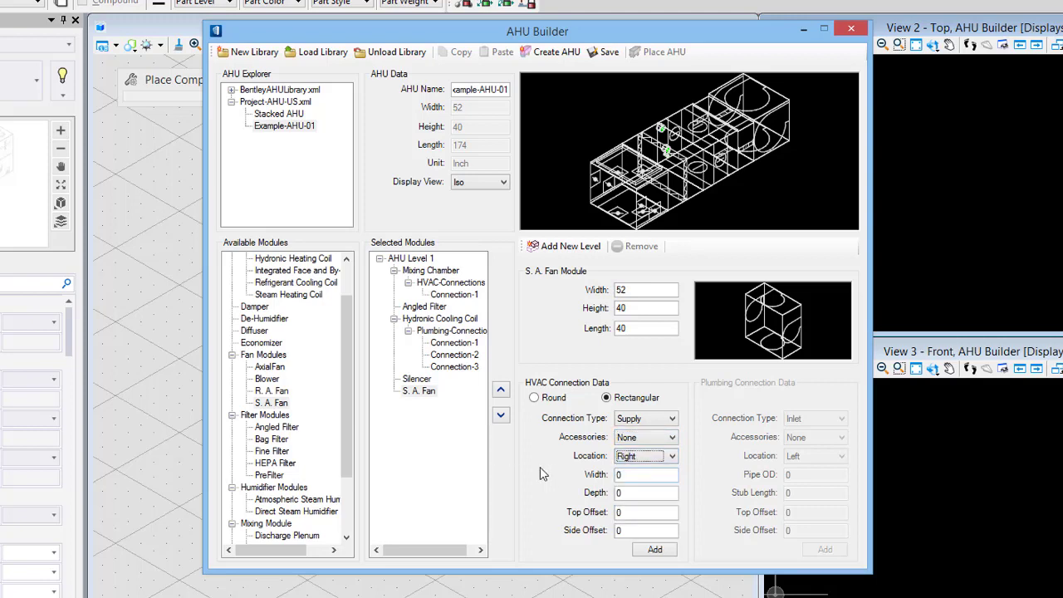
click(621, 475)
double_click(621, 475)
text(32)
key(Tab)
text(20)
key(Tab)
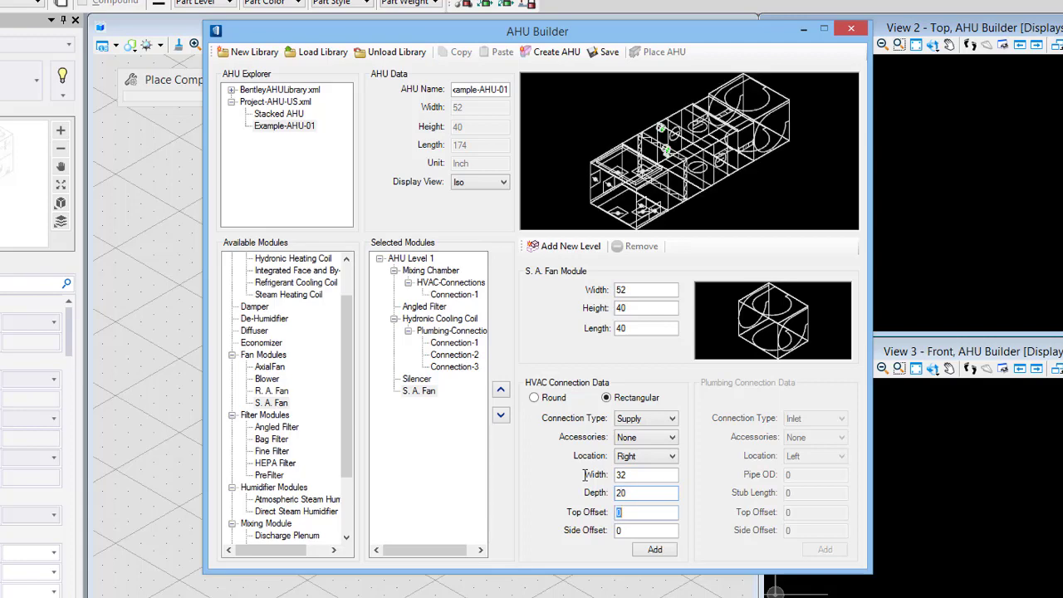
text(28)
key(Tab)
text(20)
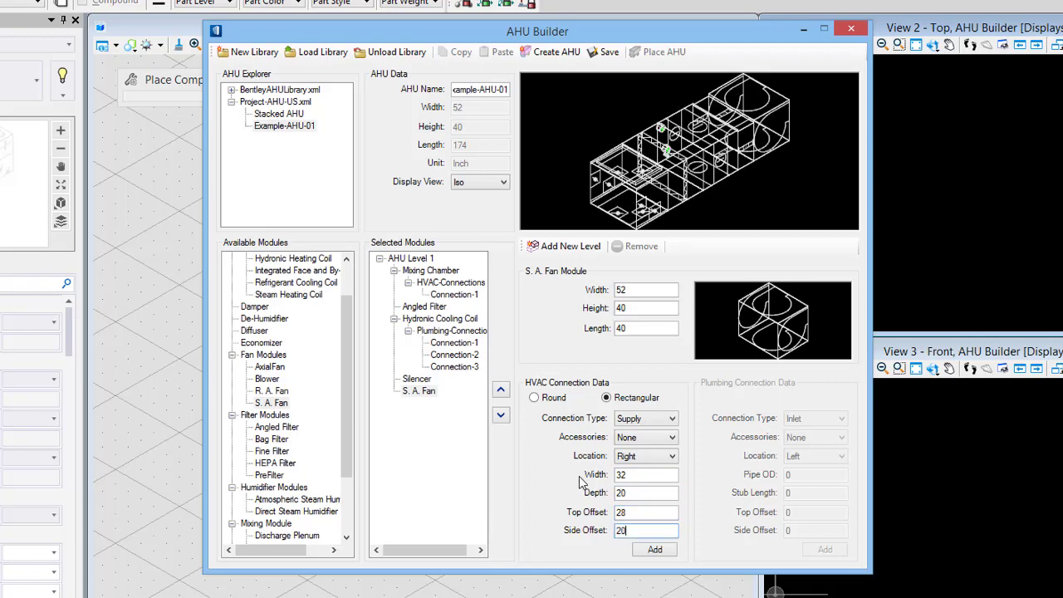
click(654, 551)
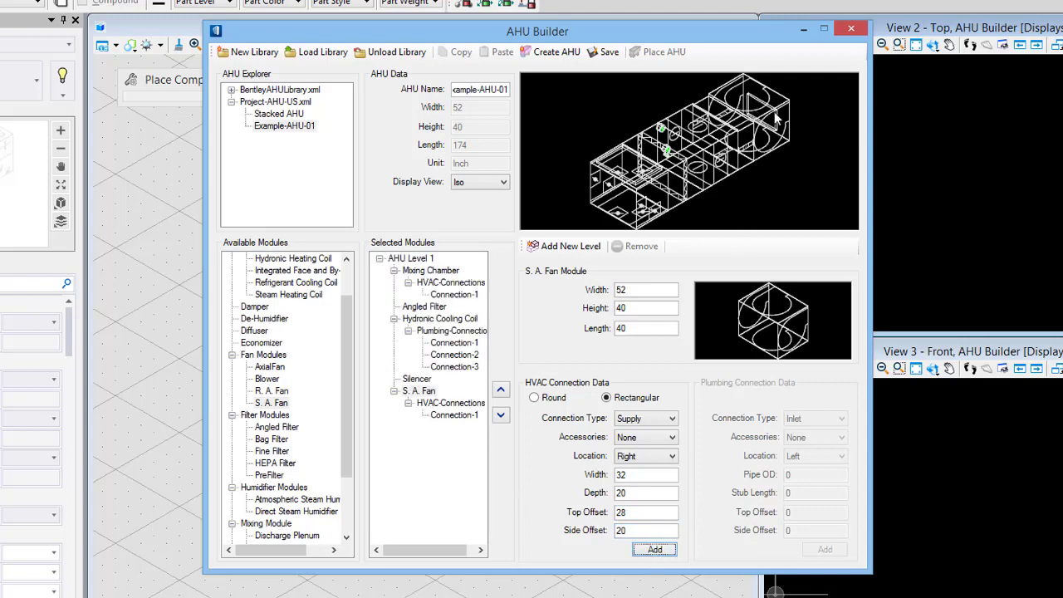
Check the fan's supply connection in the Right display view and return to the Iso view
click(458, 183)
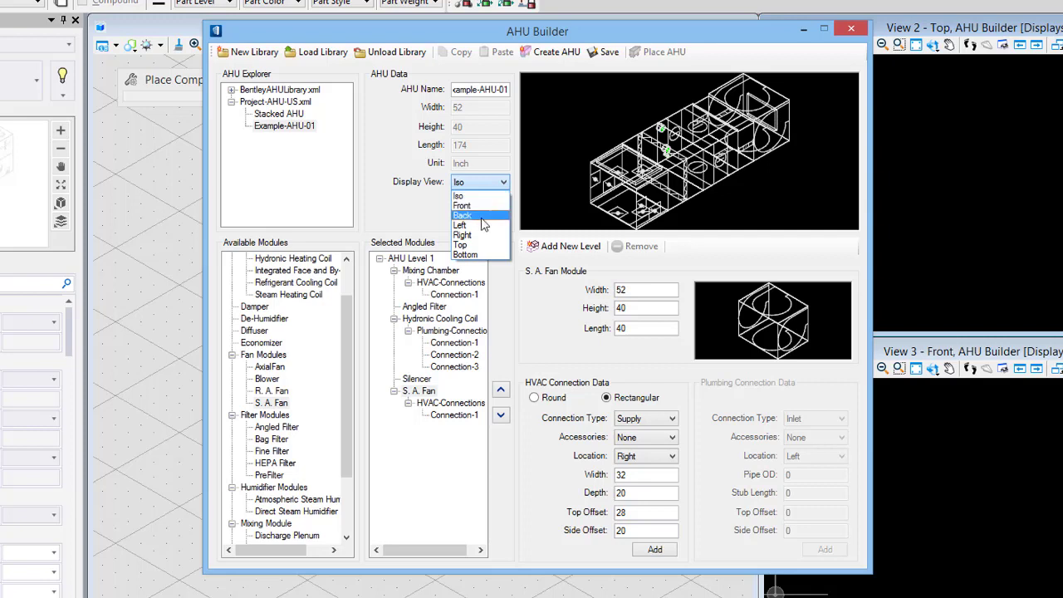
click(463, 235)
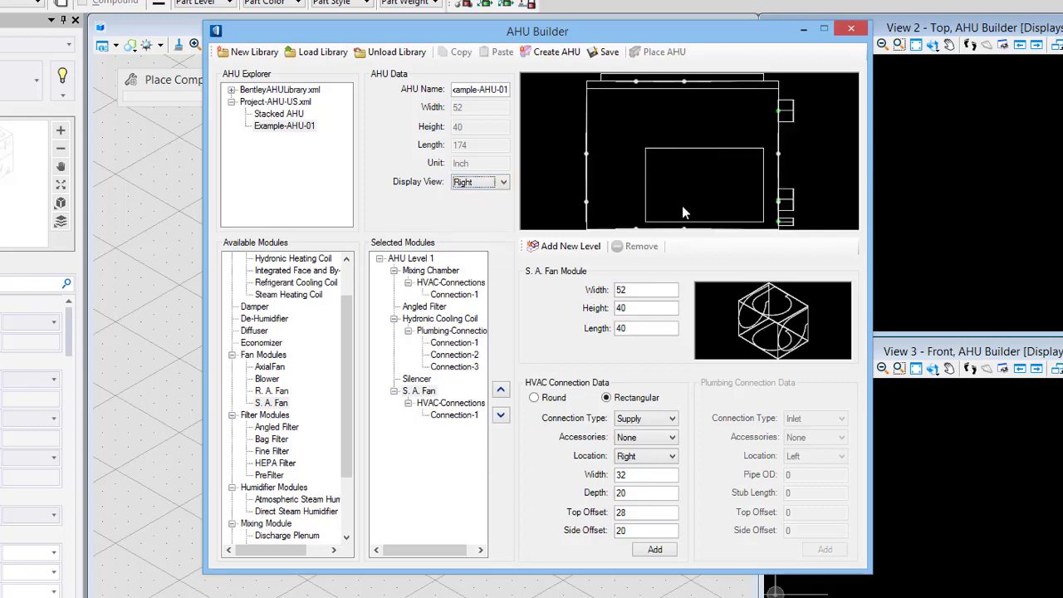
click(475, 185)
click(475, 196)
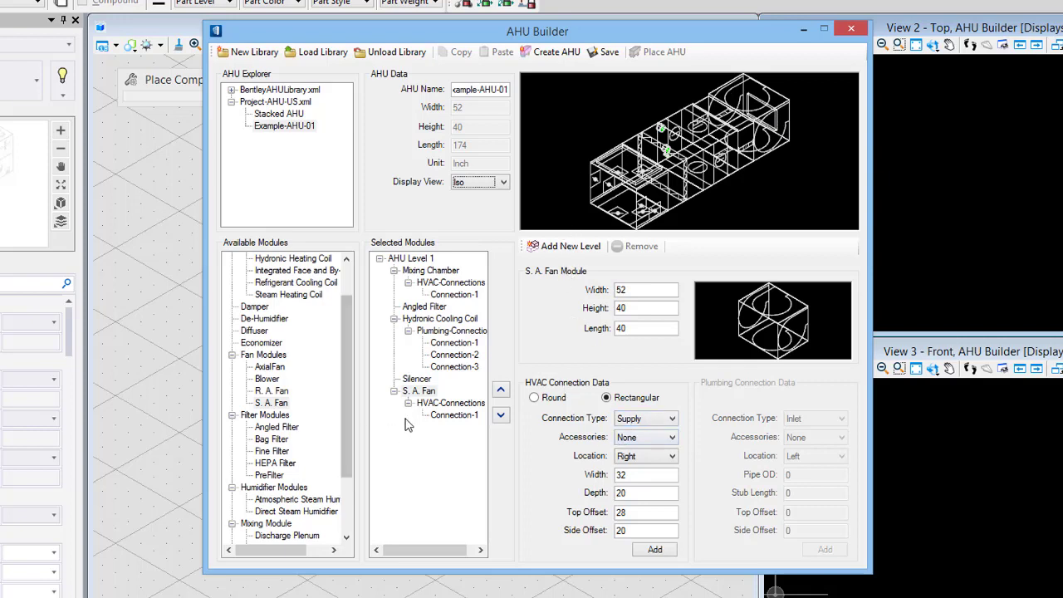
click(421, 391)
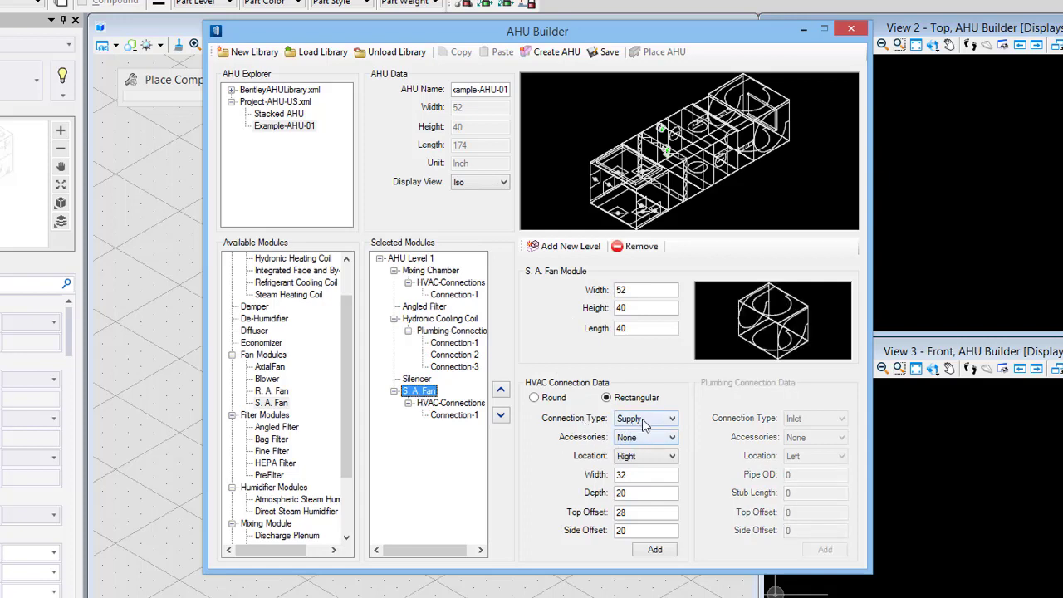
click(650, 424)
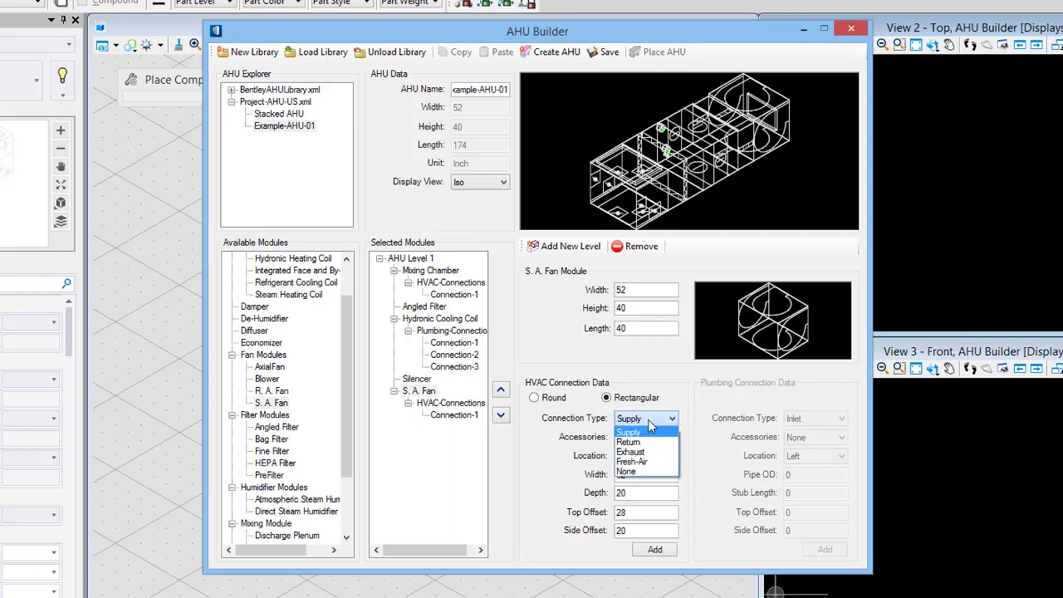
click(627, 471)
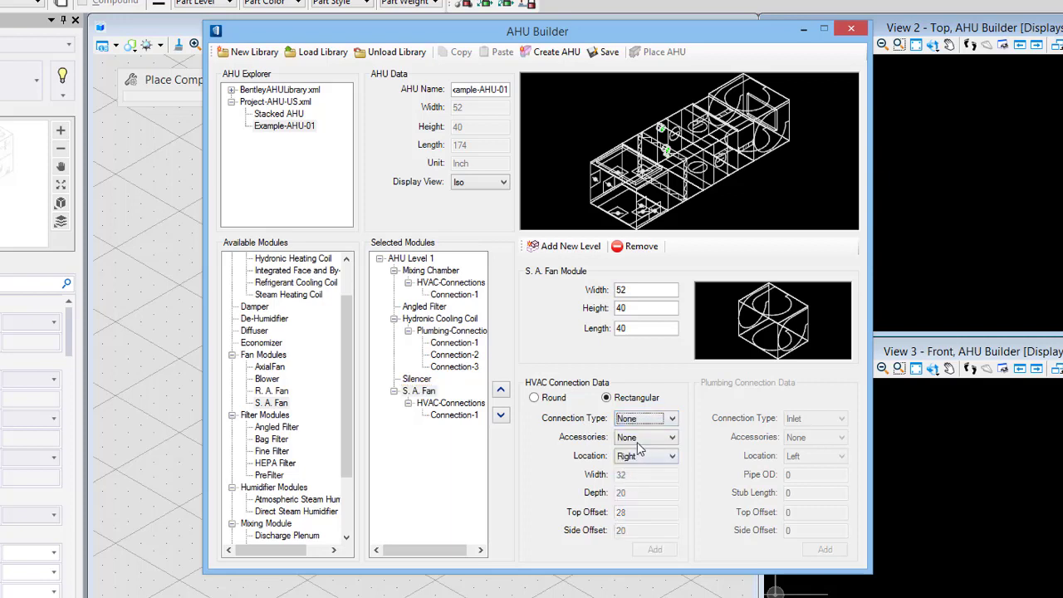
click(634, 438)
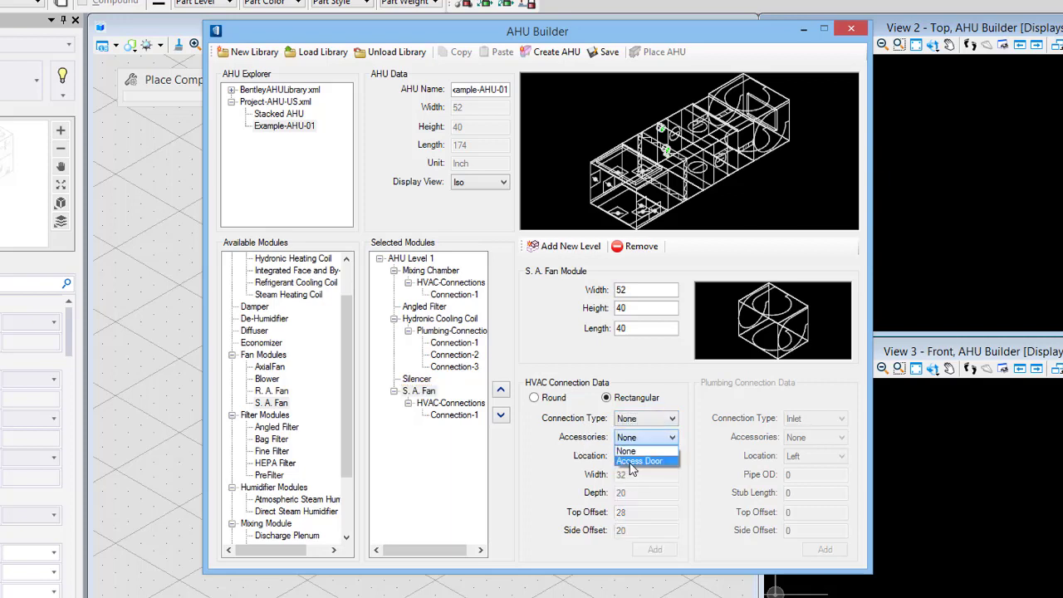
click(631, 462)
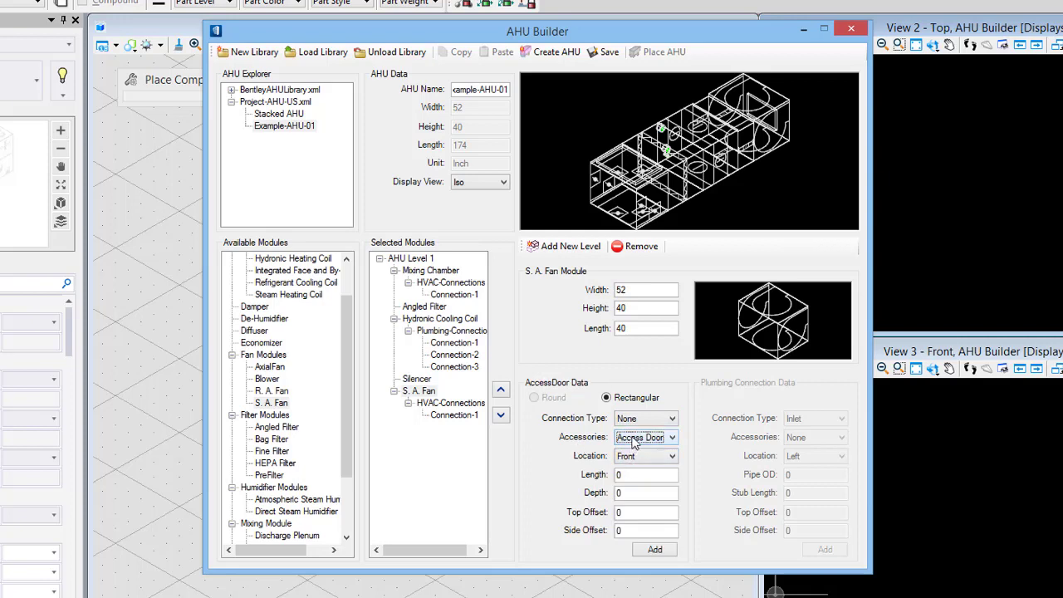
click(641, 419)
click(638, 444)
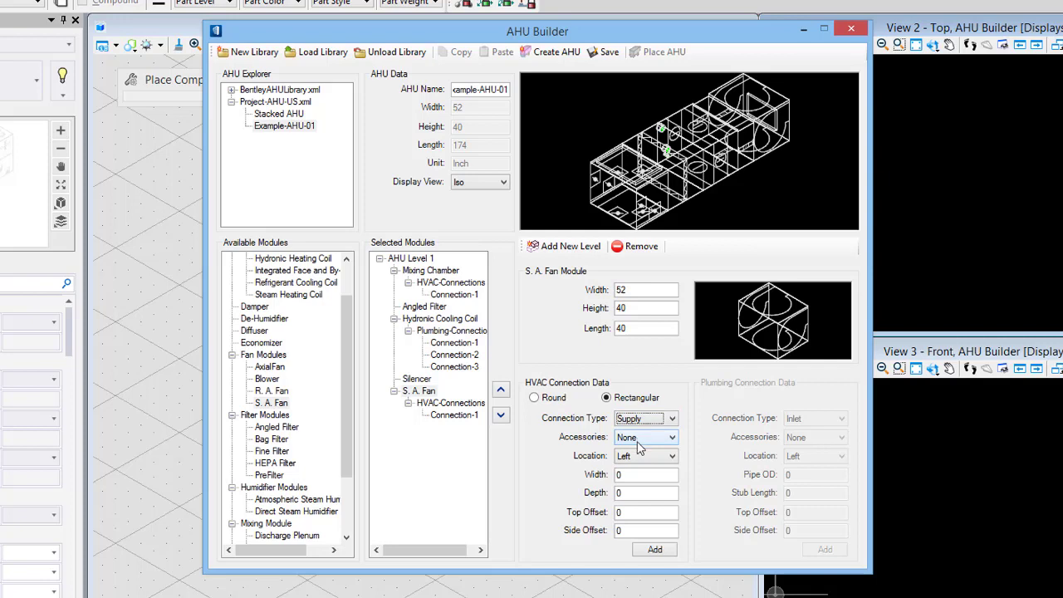
Add an Access Door on the Back of the S. A. Fan with length 36, depth 36, top offset 20 and side offset 20
click(646, 440)
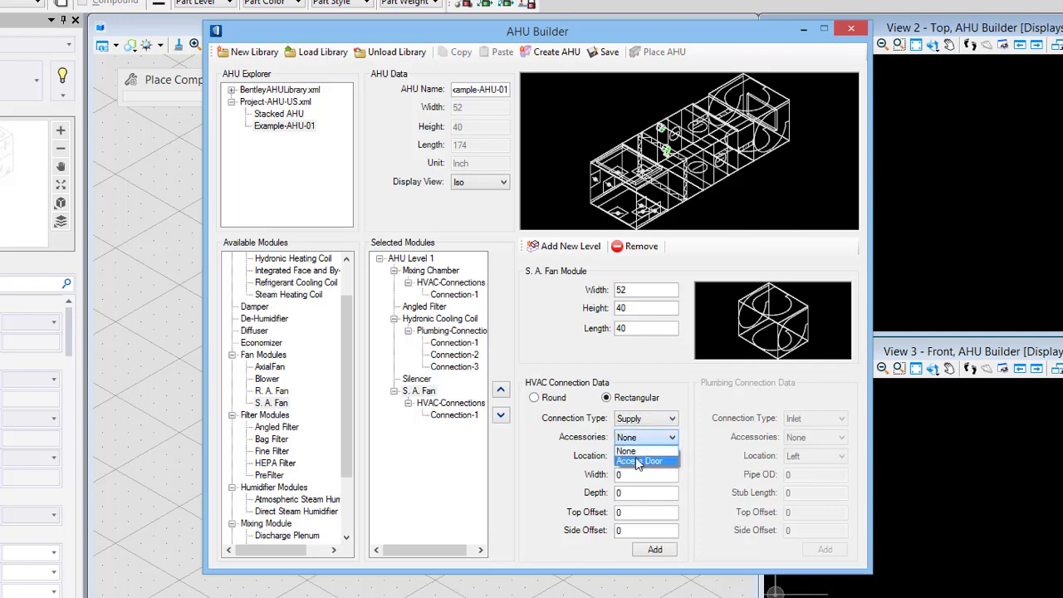
click(639, 460)
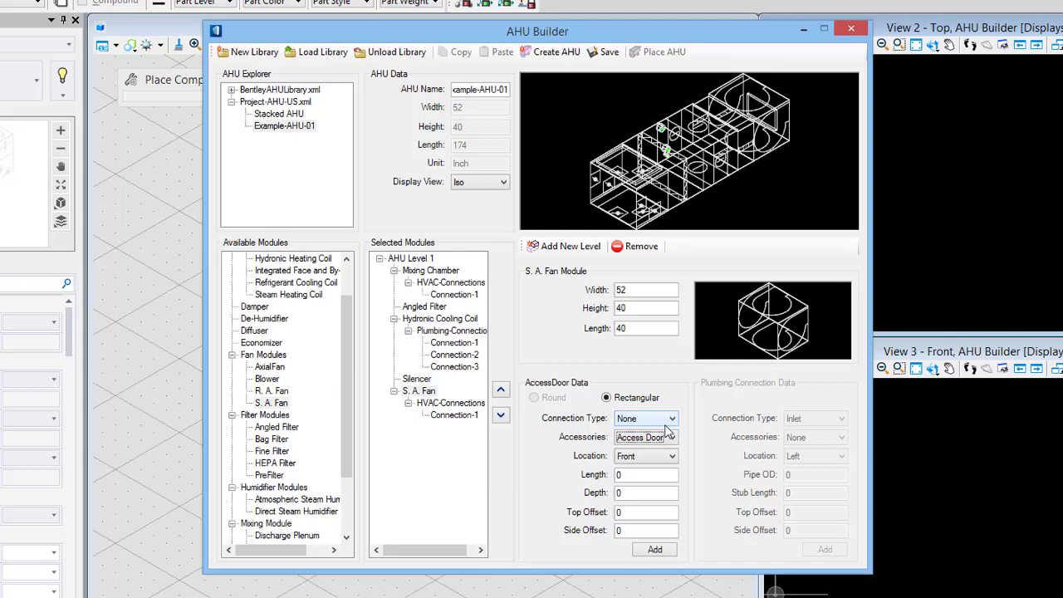
click(635, 461)
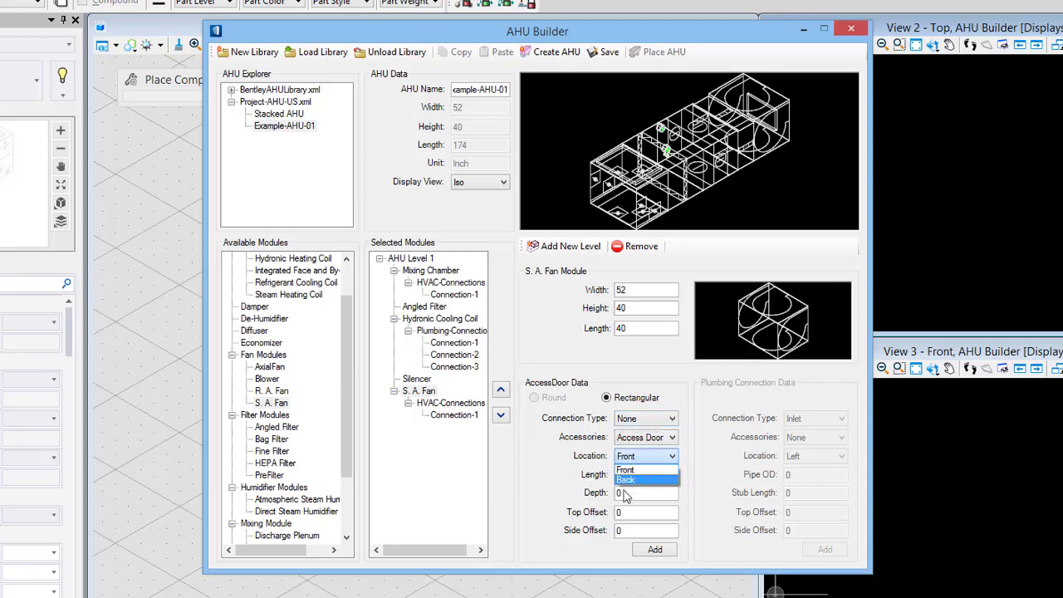
click(628, 479)
click(622, 474)
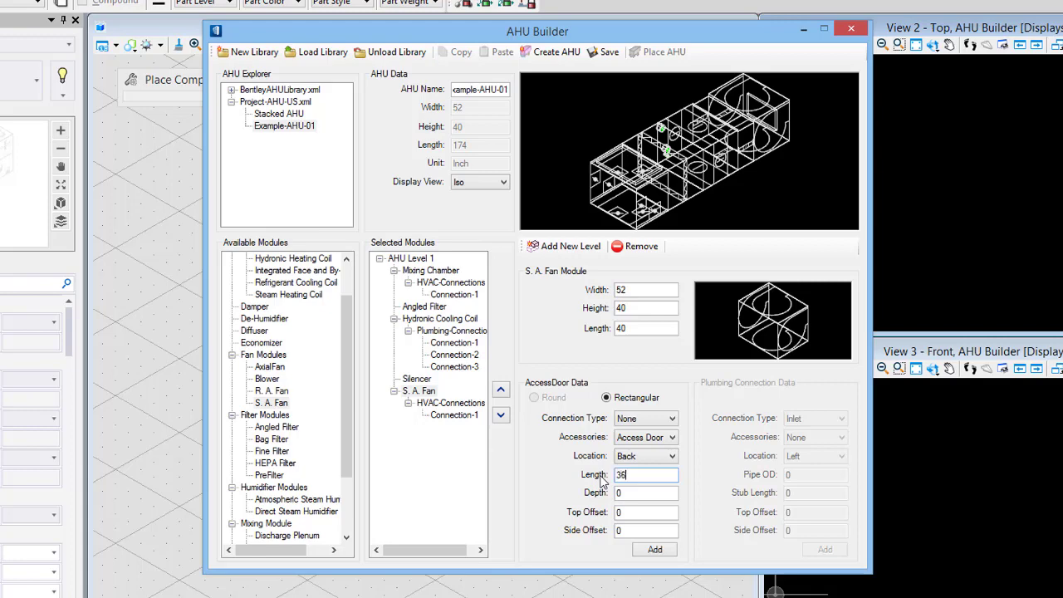
key(Tab)
text(36)
key(Tab)
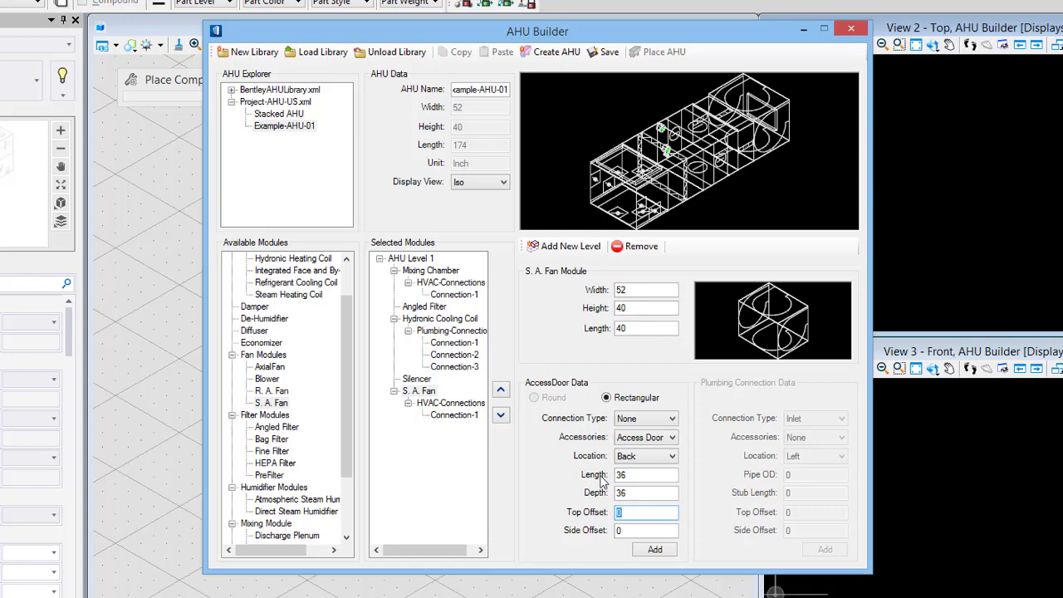
key(Tab)
text(20)
click(653, 550)
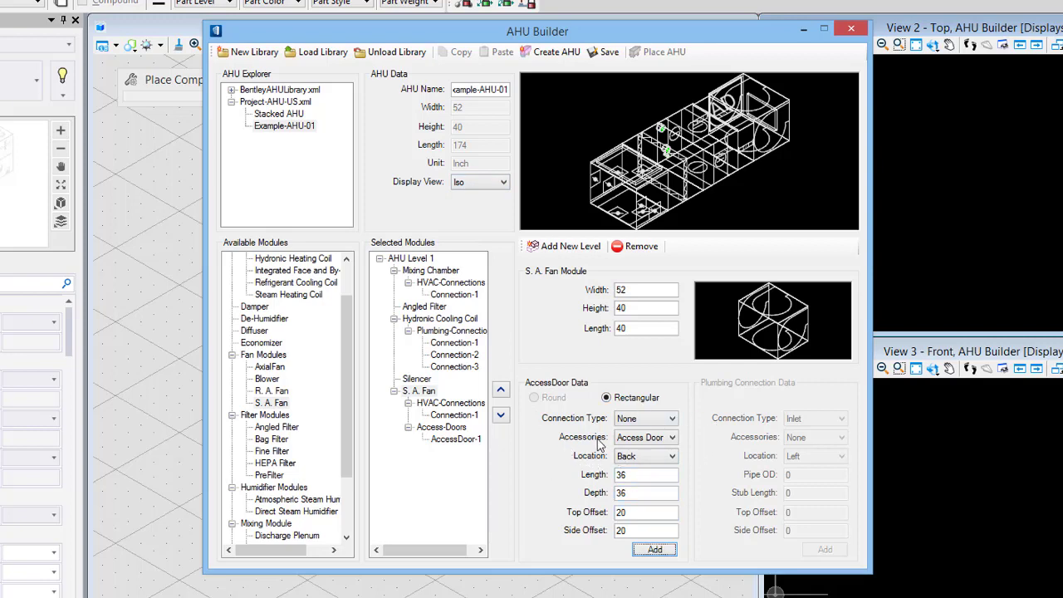
Add a second level to the air handling unit and select it in the selected modules
click(569, 251)
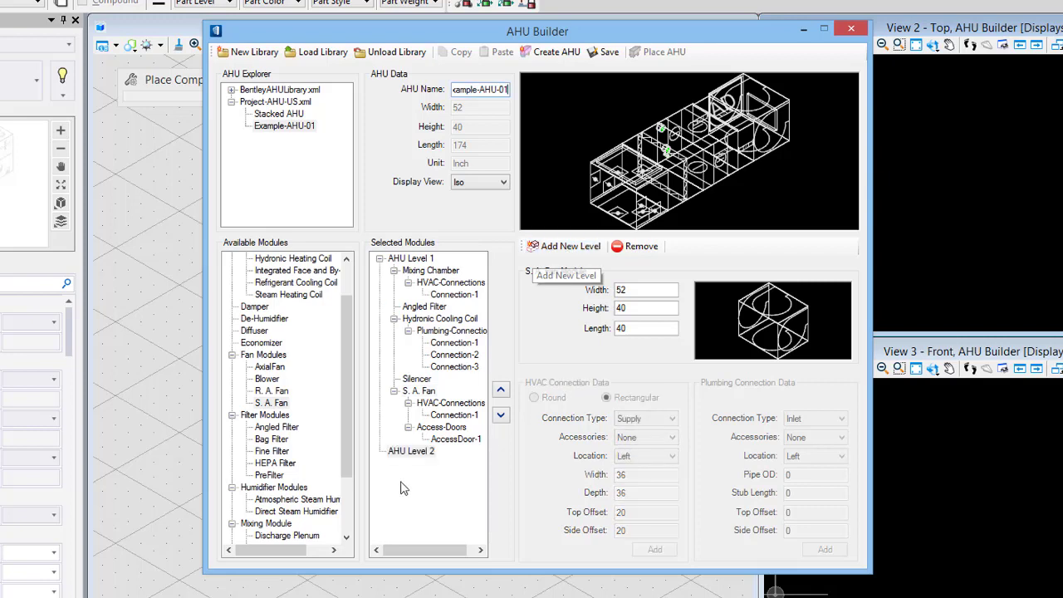
click(411, 451)
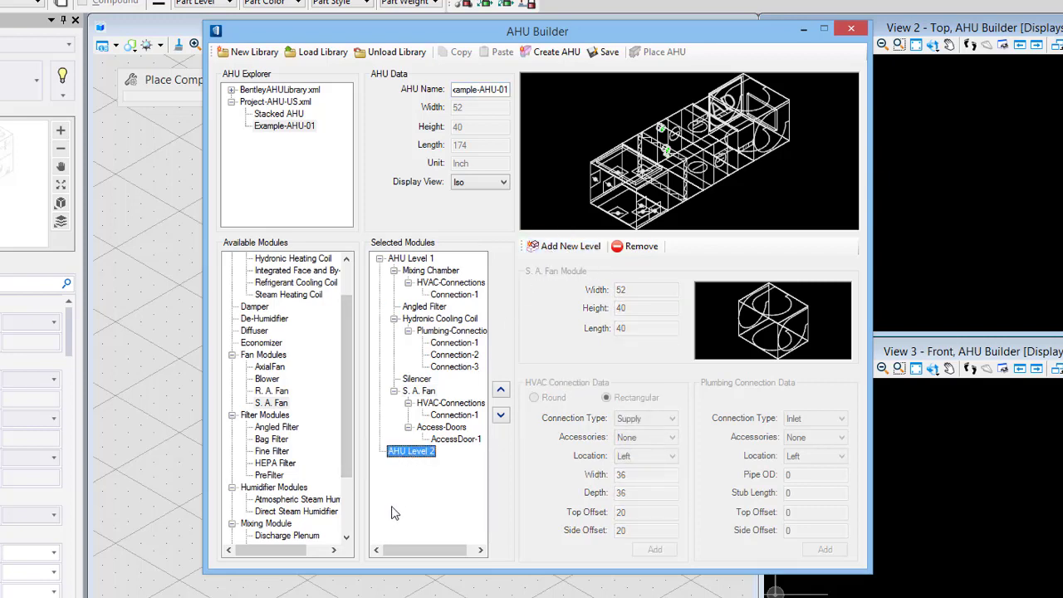
Remove AHU Level 2 from the selected modules of Example-AHU-01
click(644, 247)
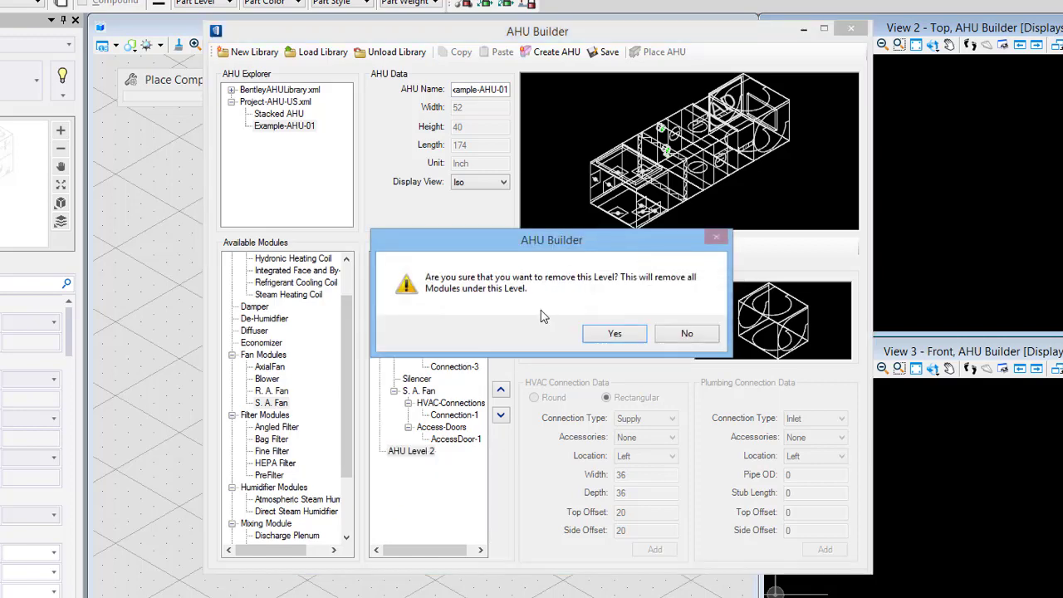
click(611, 333)
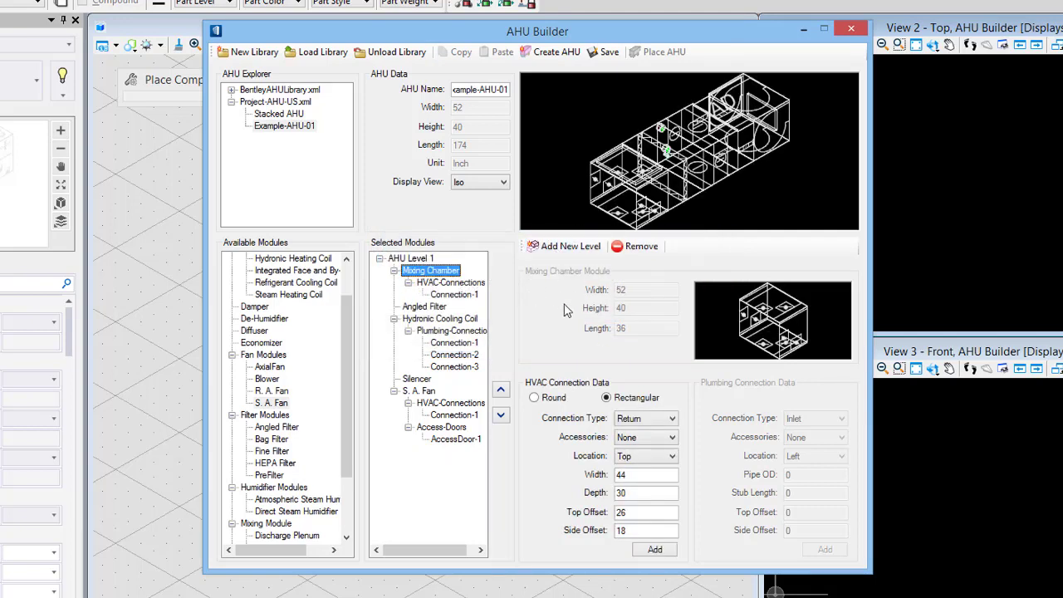
Switch the unit's display view to Front and save Example-AHU-01 to the library
click(477, 185)
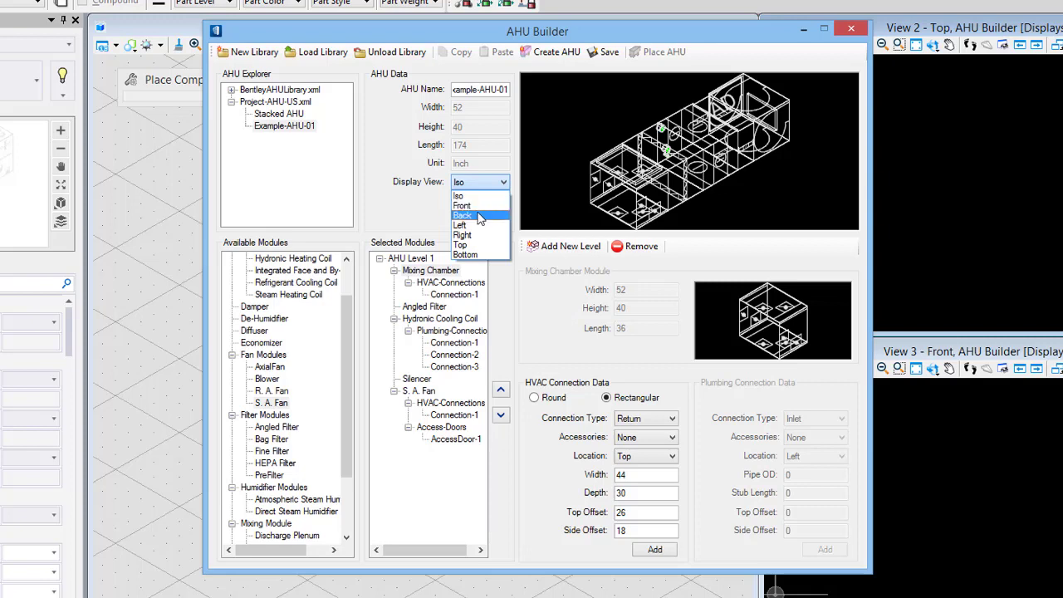
click(486, 207)
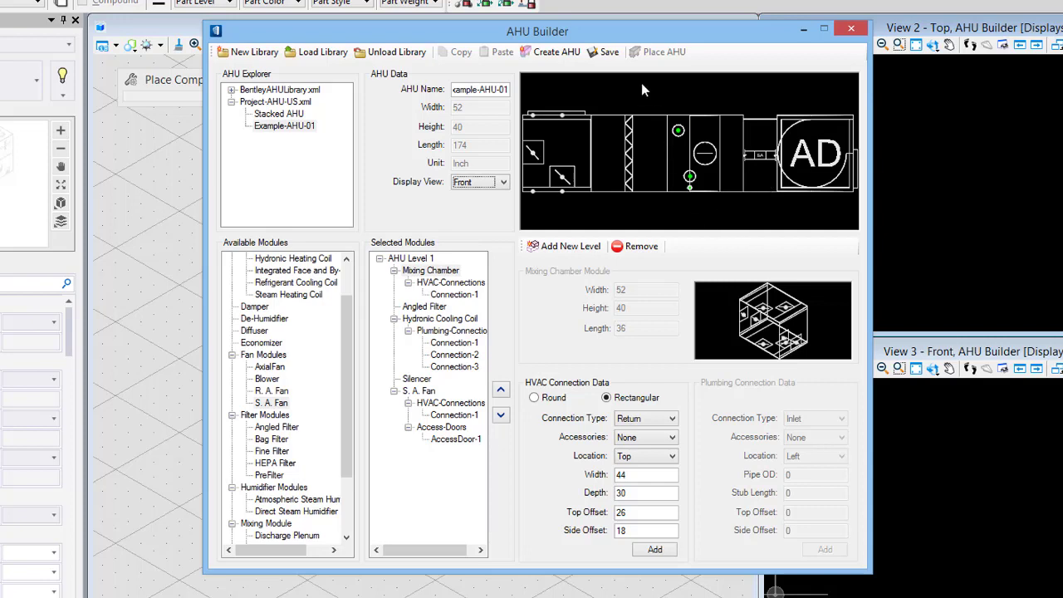
click(611, 53)
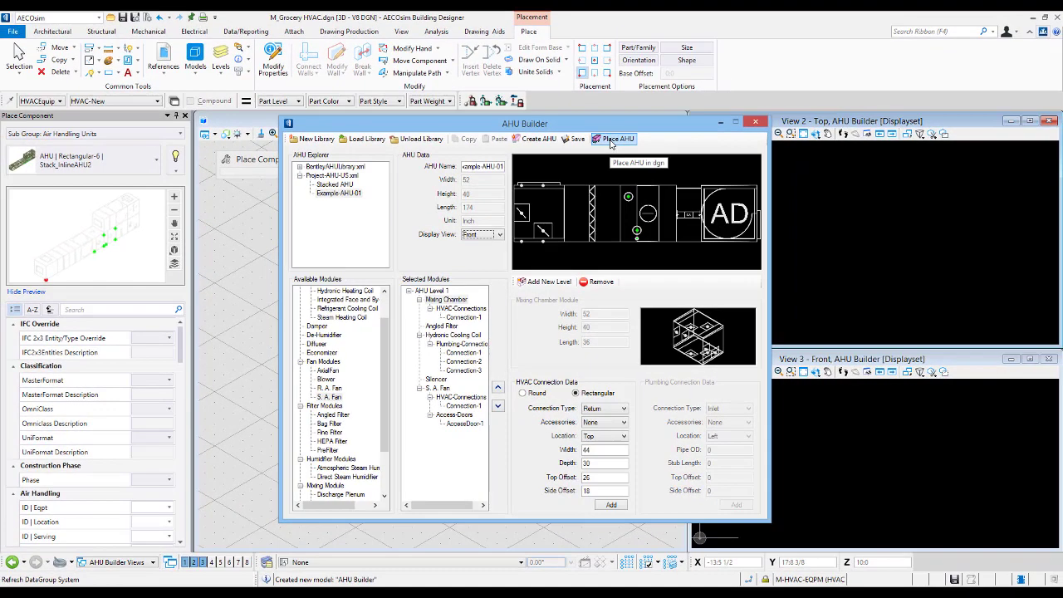
Start placing Example-AHU-01 in the design file and set its Air Handling equipment ID to AHU-01
click(610, 143)
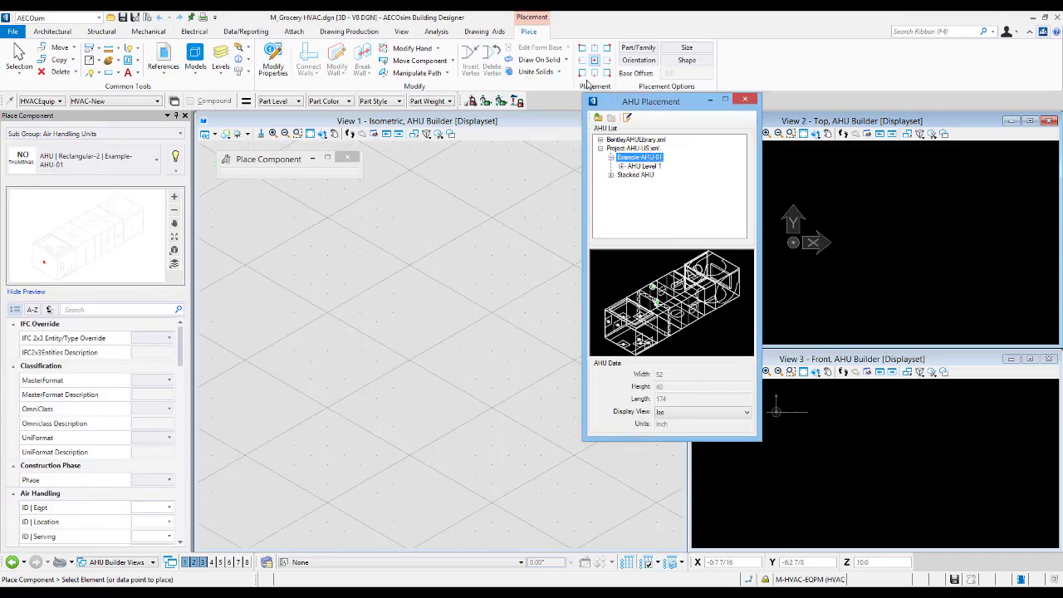
click(181, 350)
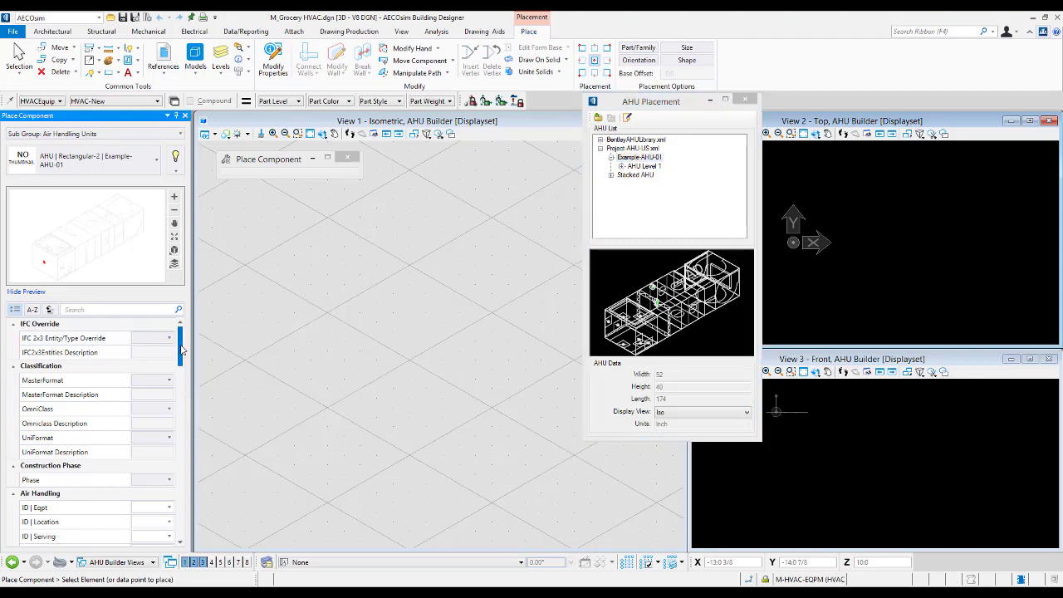
scroll(181, 356, down, 3)
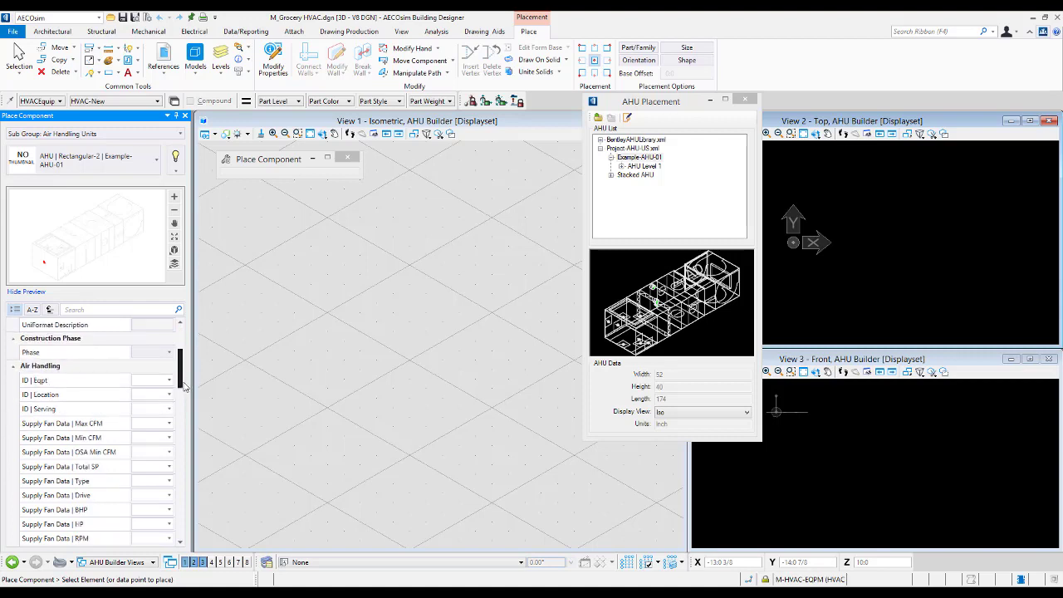
click(140, 380)
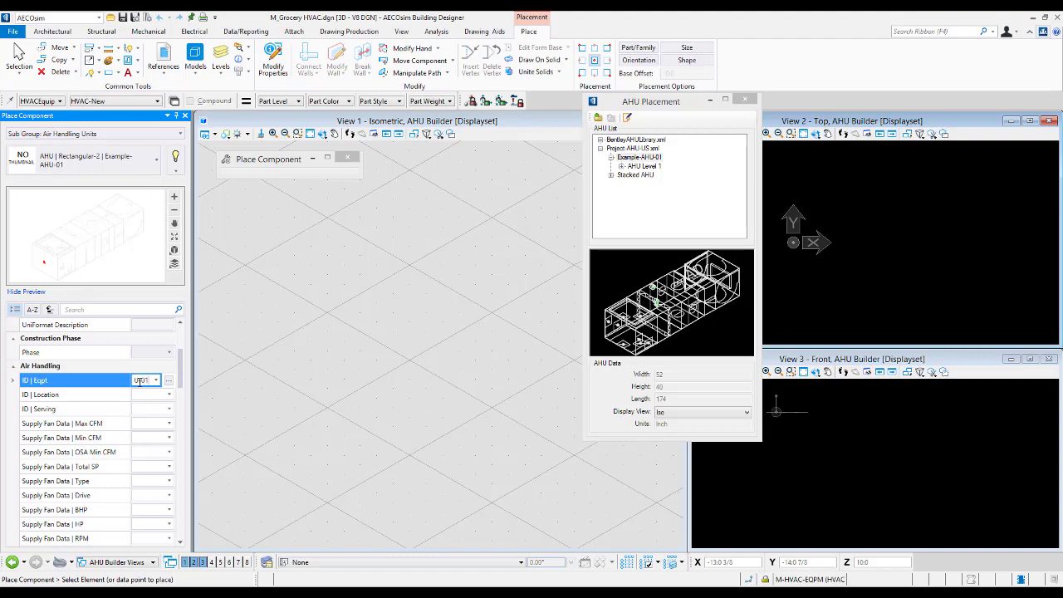
key(Tab)
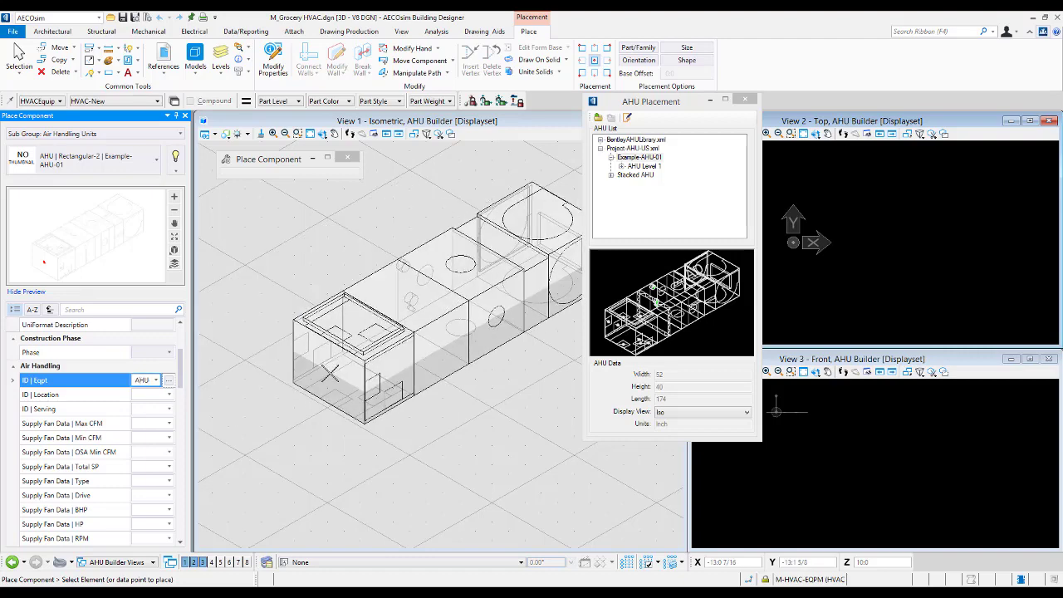
Place the air handling unit in the Isometric view by its lower-left placement point, with AccuDraw rotated to Top
click(582, 73)
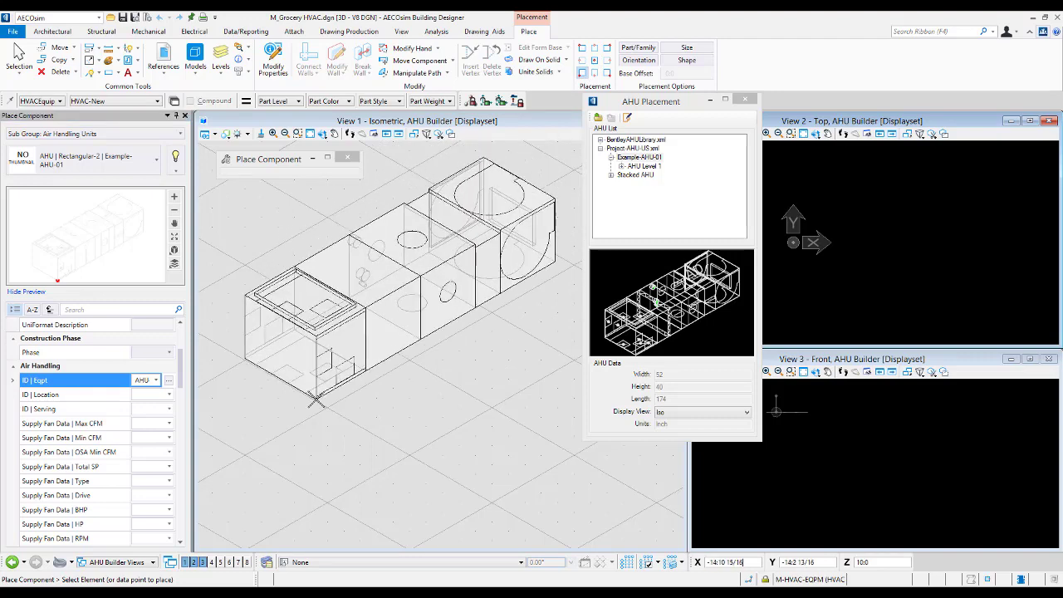
key(F11)
key(t)
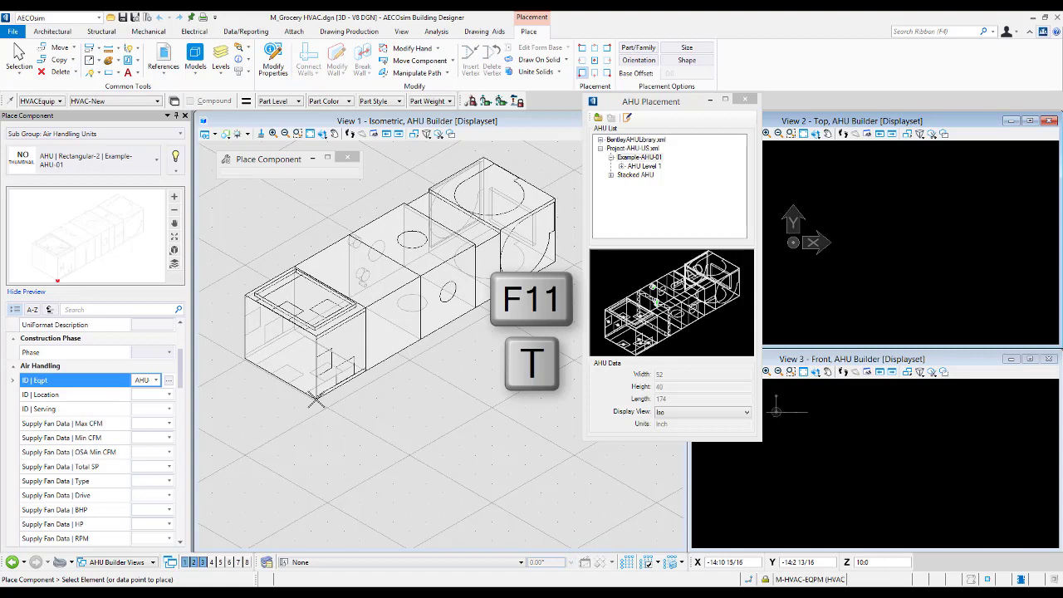
click(317, 399)
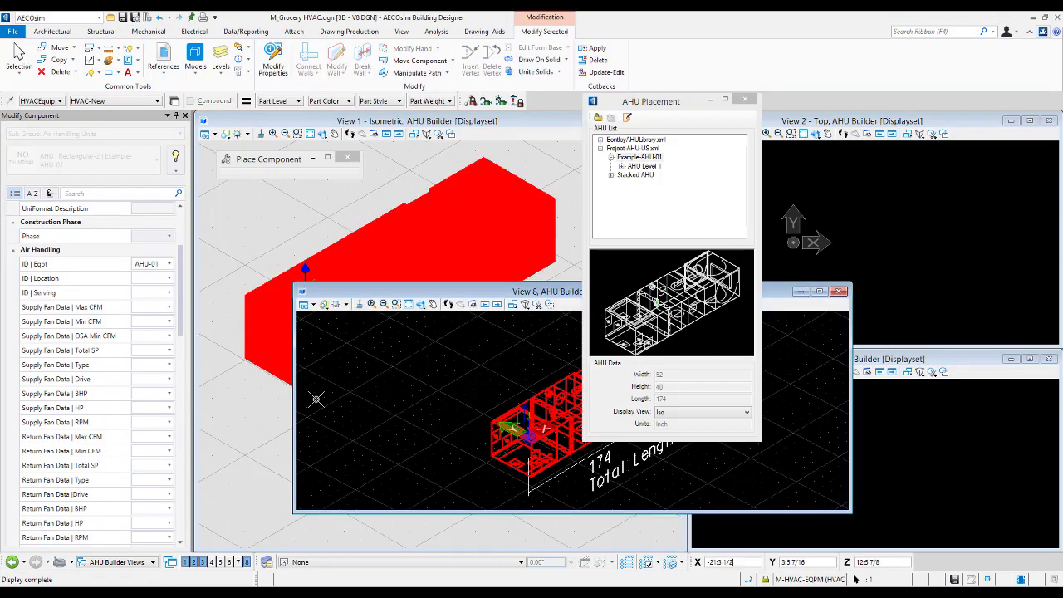
Move the AHU Placement window clear of the model, end the placement and deselect the placed unit
drag(665, 105, 877, 140)
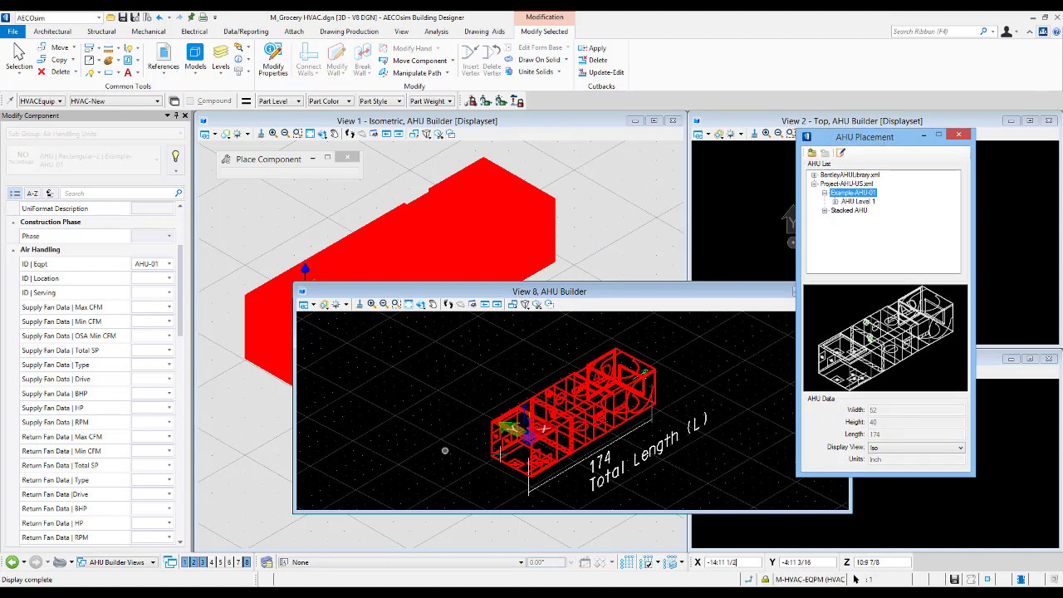
right_click(570, 188)
click(584, 188)
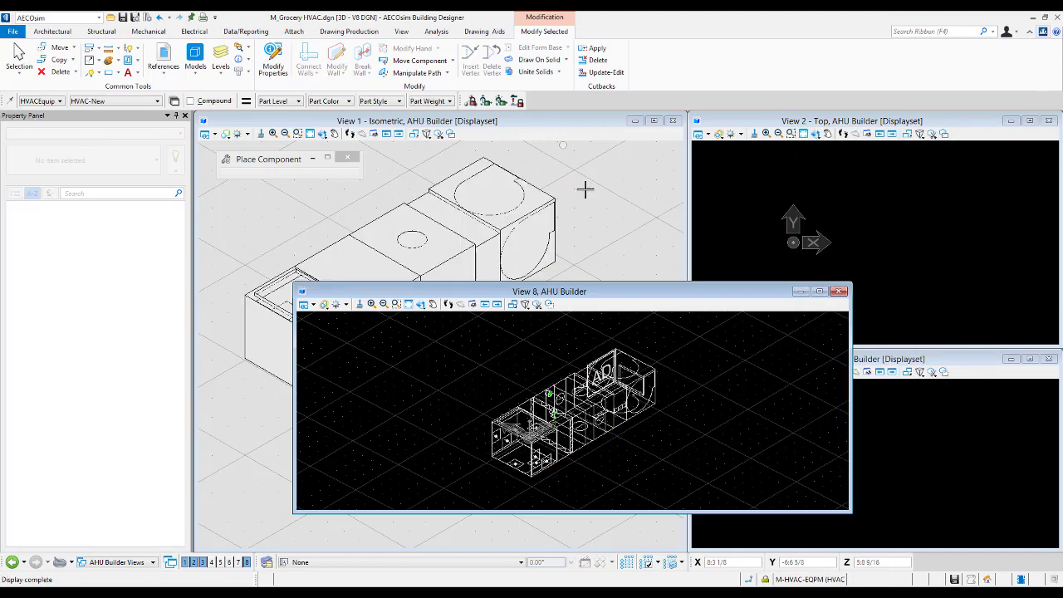
Bring the Isometric, Top and Front views in front of View 8
click(562, 122)
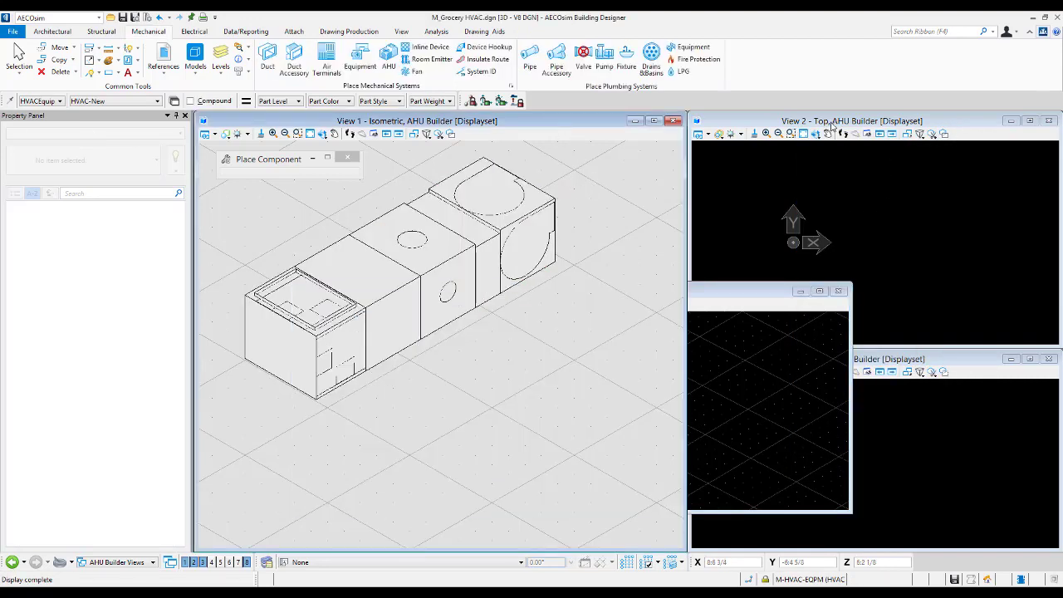
click(832, 126)
click(917, 363)
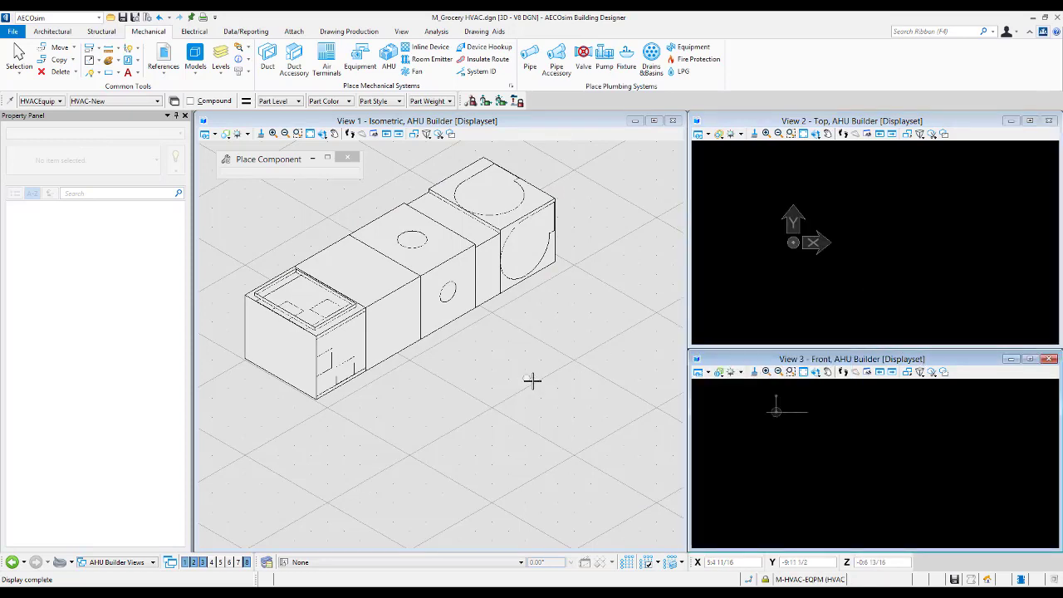